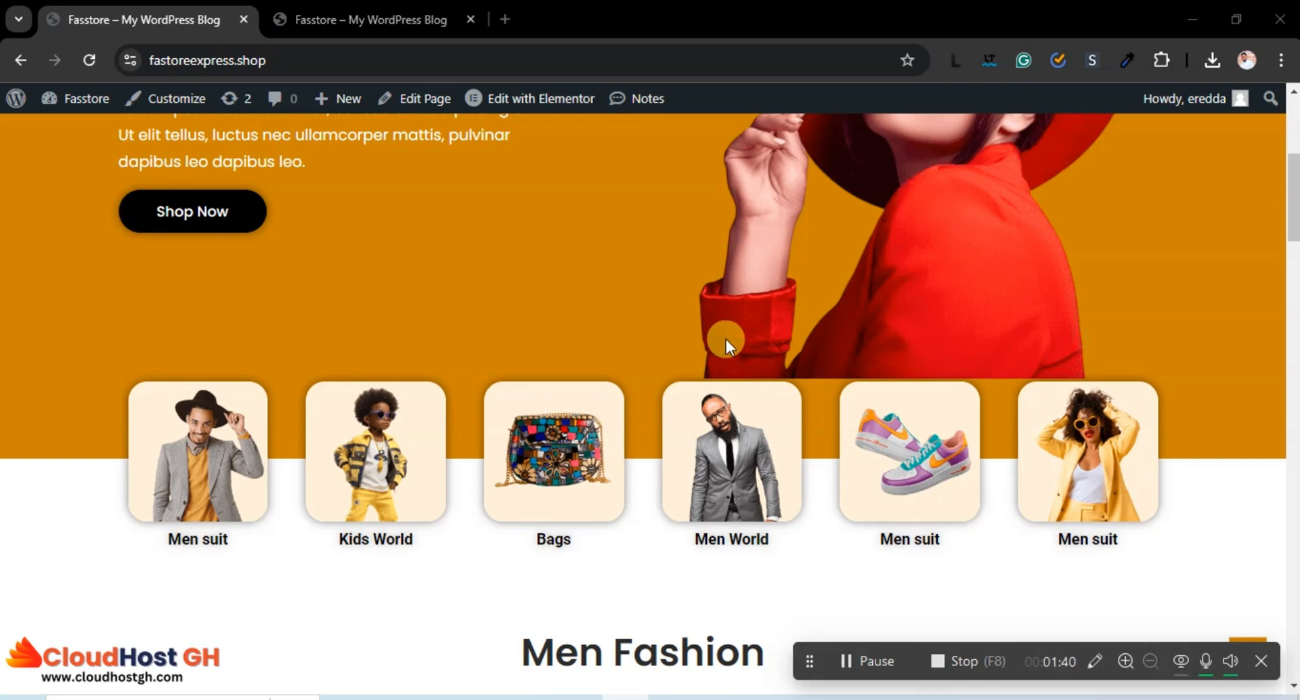
# Look over the store's home page down to the footer and open the footer template in the Elementor editor.
pyautogui.scroll(5, 726, 339)
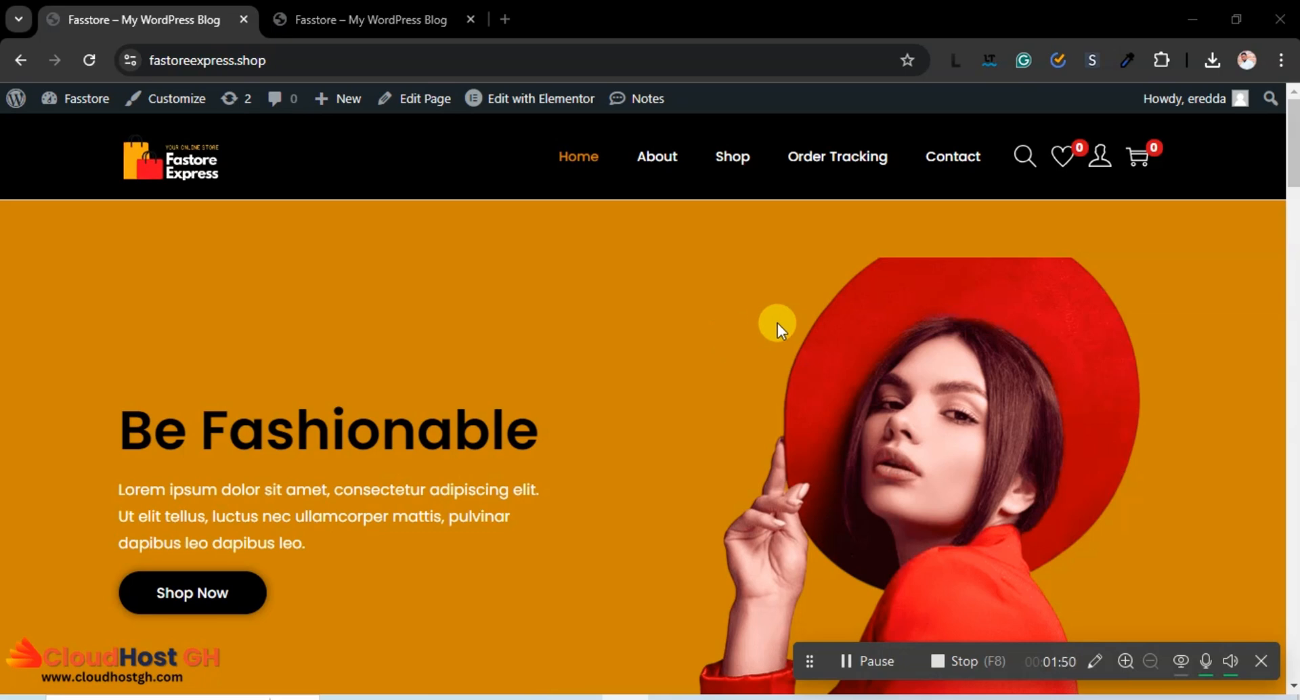
pyautogui.scroll(-15, 777, 346)
pyautogui.scroll(-10, 778, 348)
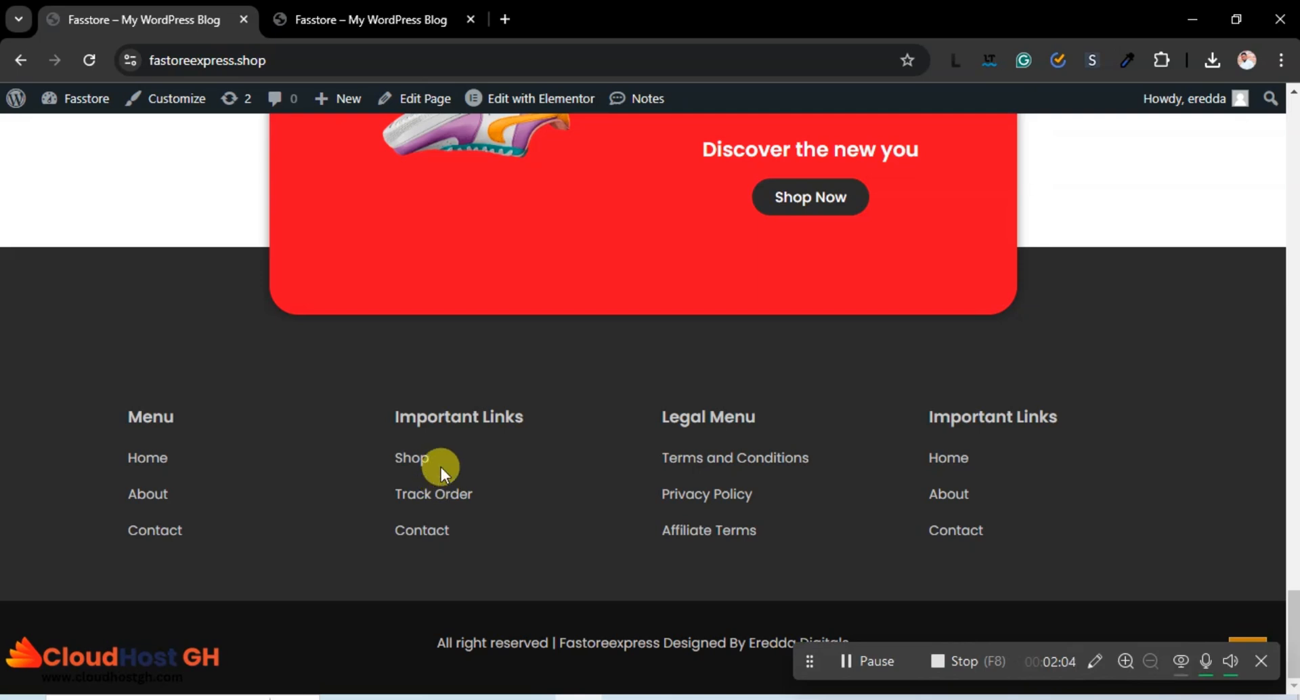
pyautogui.scroll(3, 441, 466)
pyautogui.moveTo(524, 105)
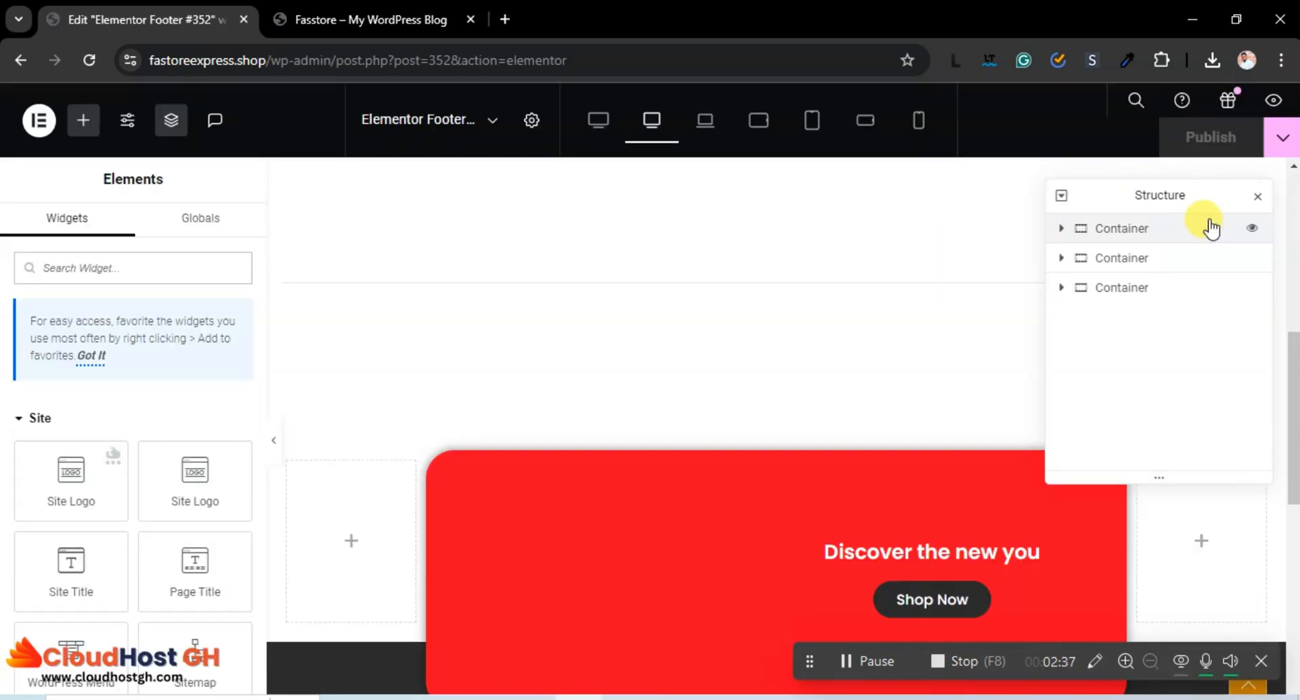
# Turn off the scrolling effects of the sneaker image in the red "Discover the new you" banner.
pyautogui.click(1257, 197)
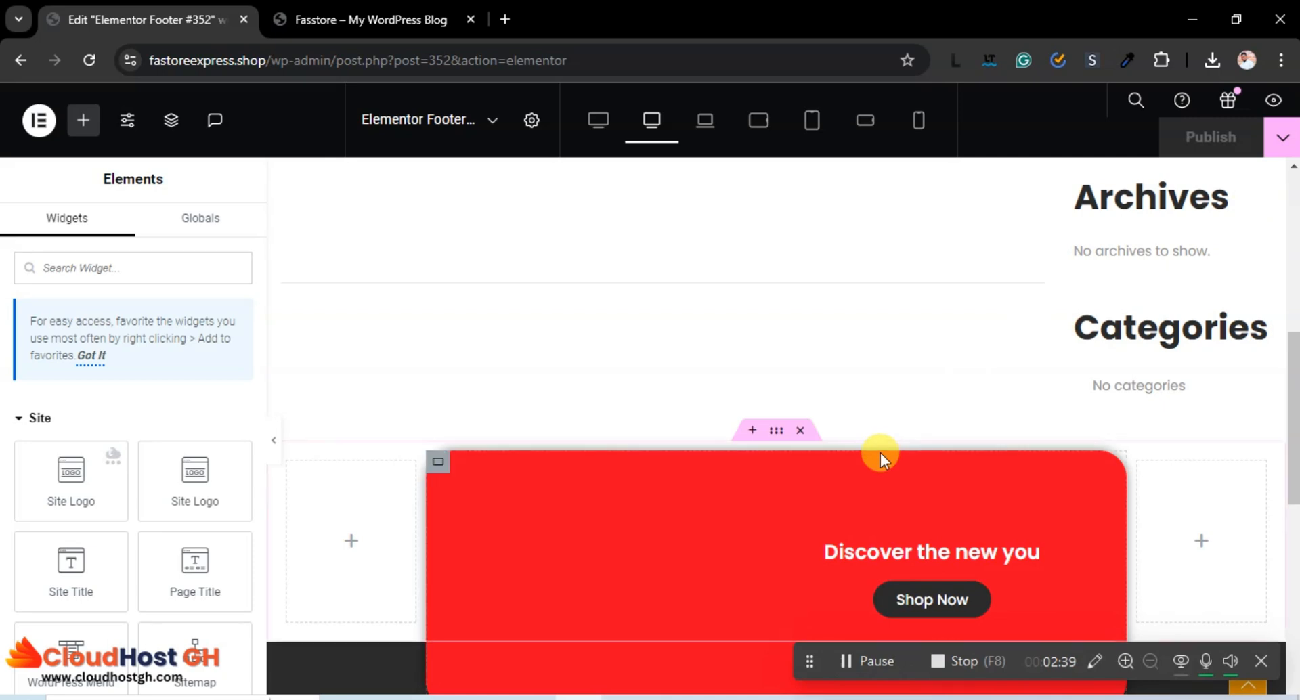
pyautogui.scroll(-3, 876, 453)
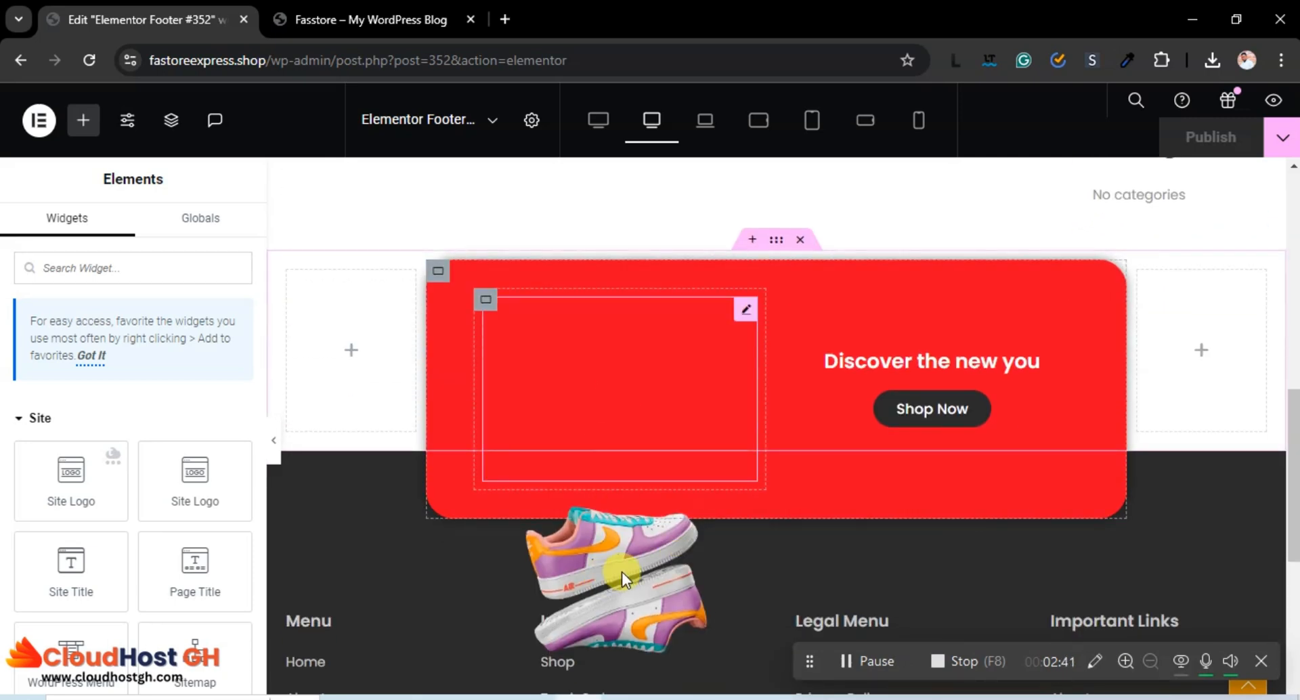
pyautogui.click(640, 373)
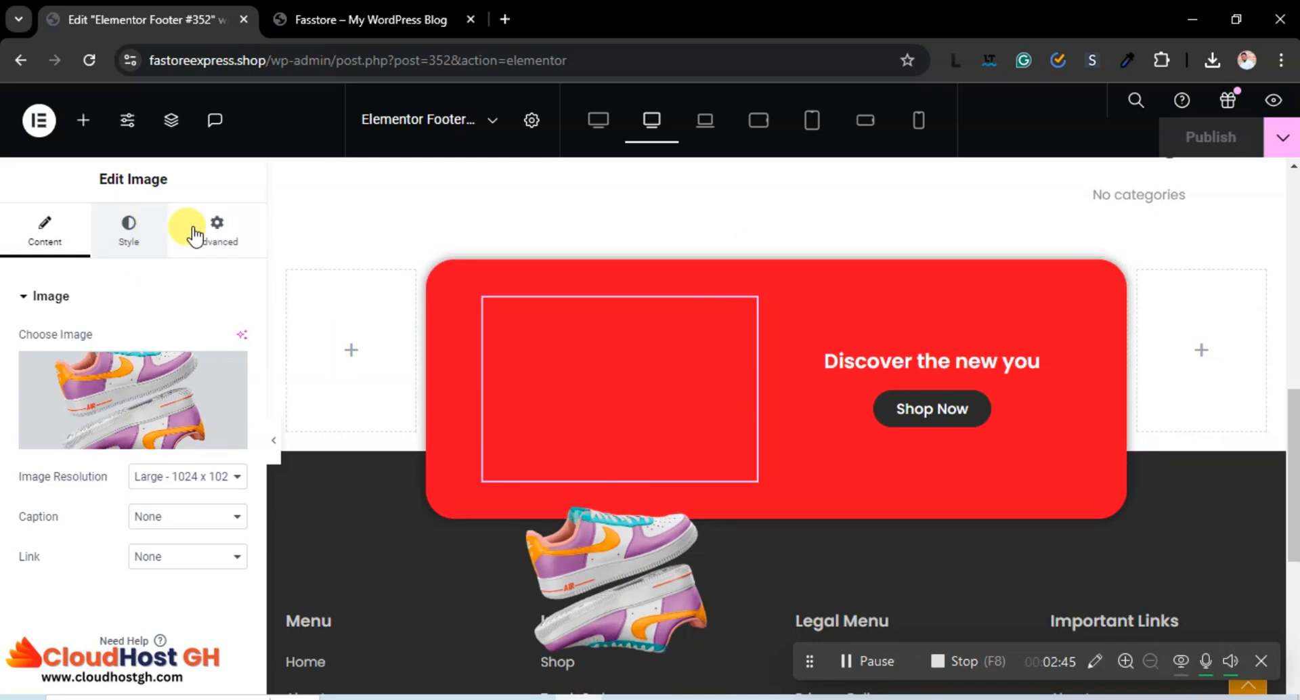
pyautogui.click(215, 237)
pyautogui.scroll(-10, 196, 404)
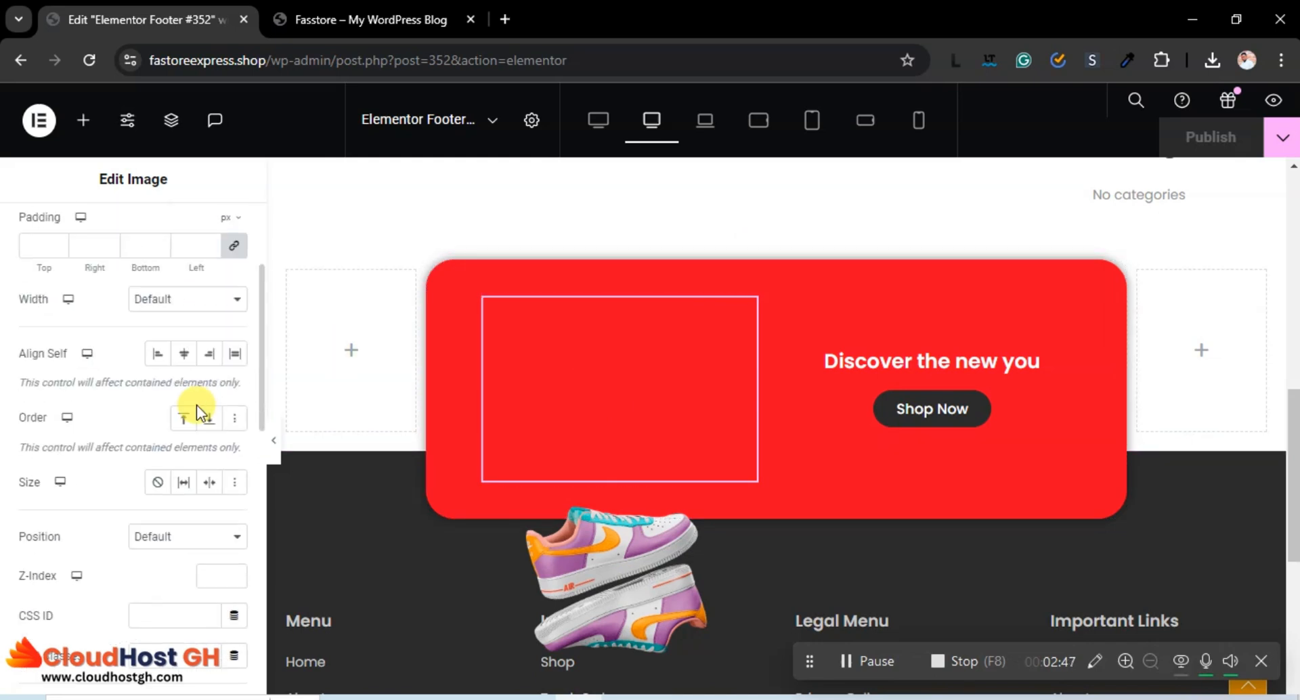
pyautogui.scroll(-3, 187, 533)
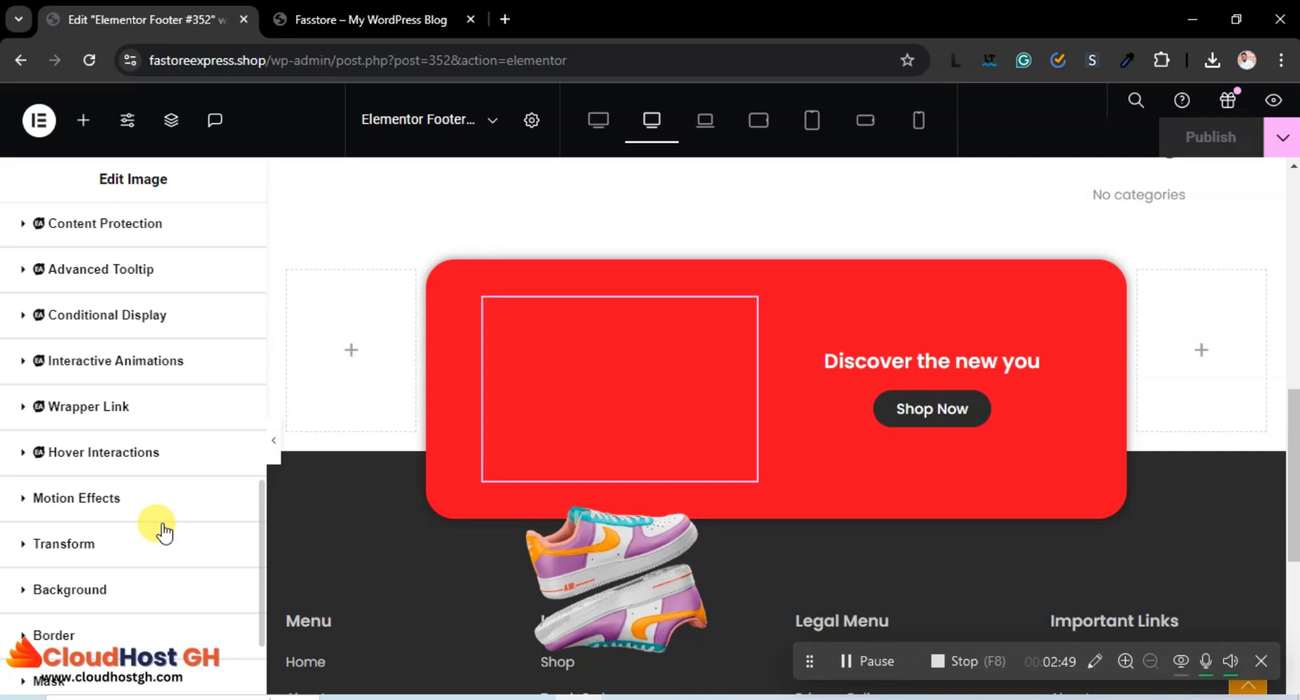
pyautogui.click(135, 498)
pyautogui.scroll(-3, 170, 520)
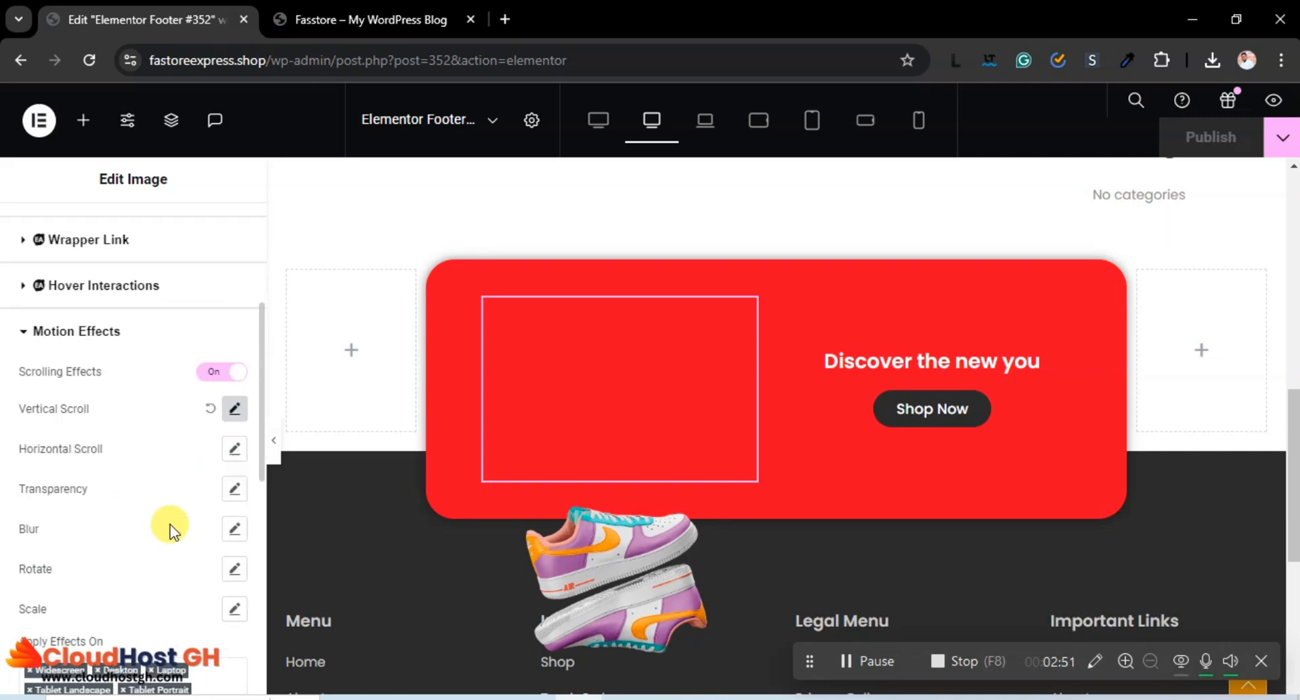
pyautogui.click(224, 374)
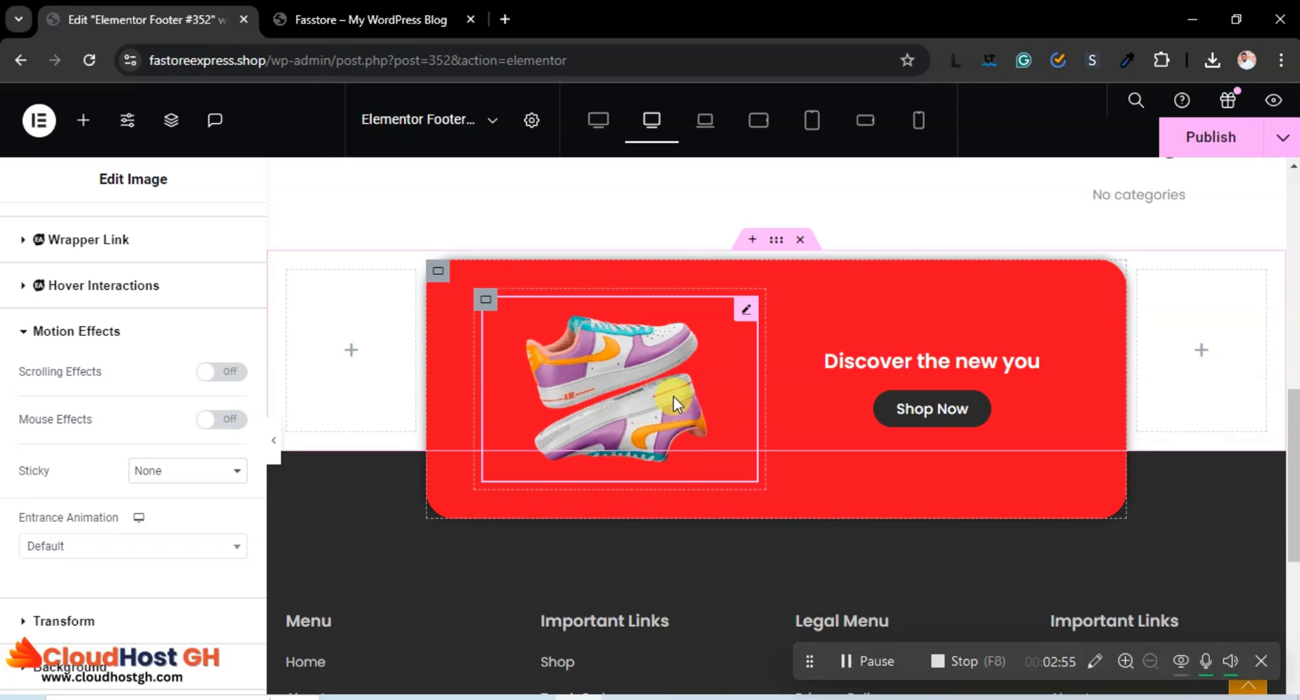
# Set the sneaker image's resolution to Full and publish the footer.
pyautogui.scroll(4, 218, 338)
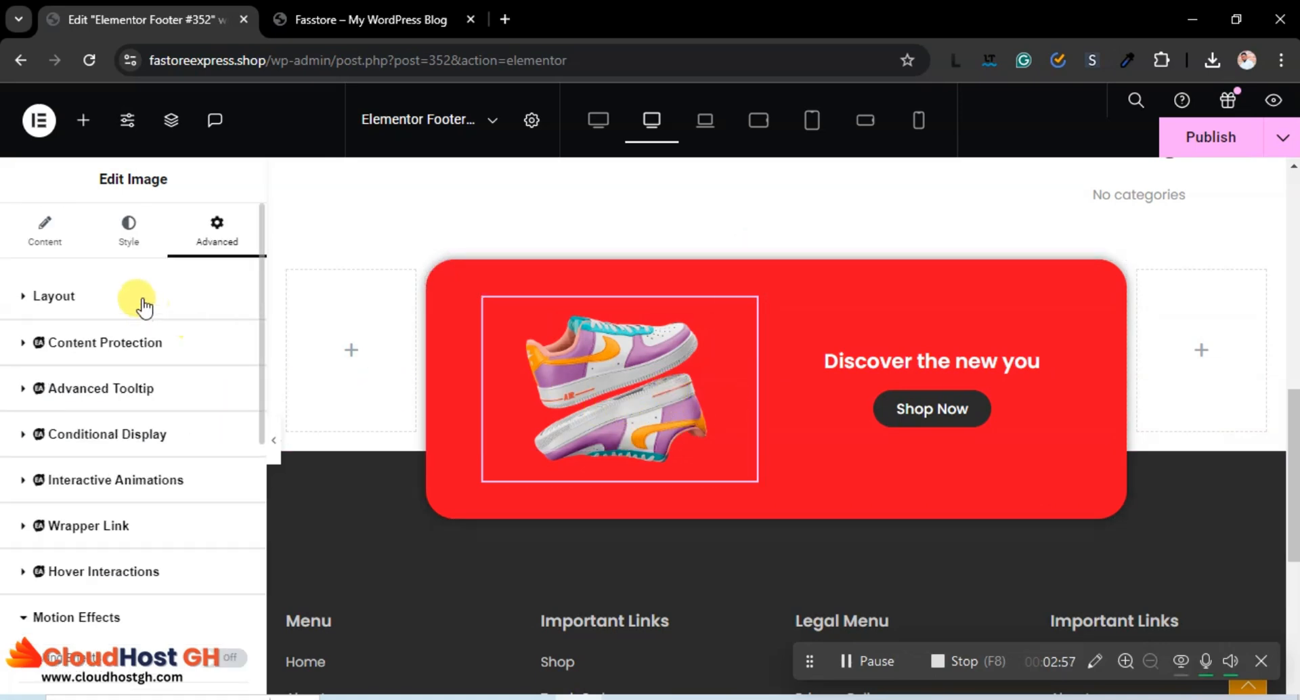
pyautogui.click(130, 232)
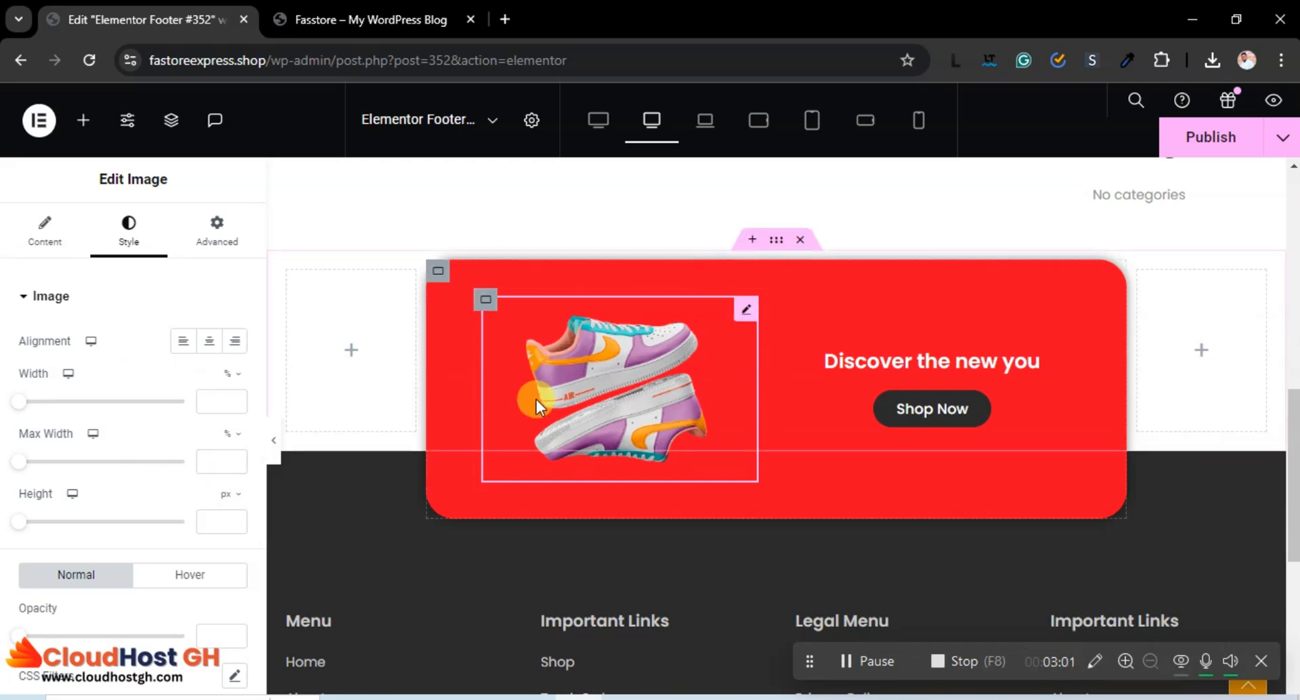
pyautogui.click(568, 399)
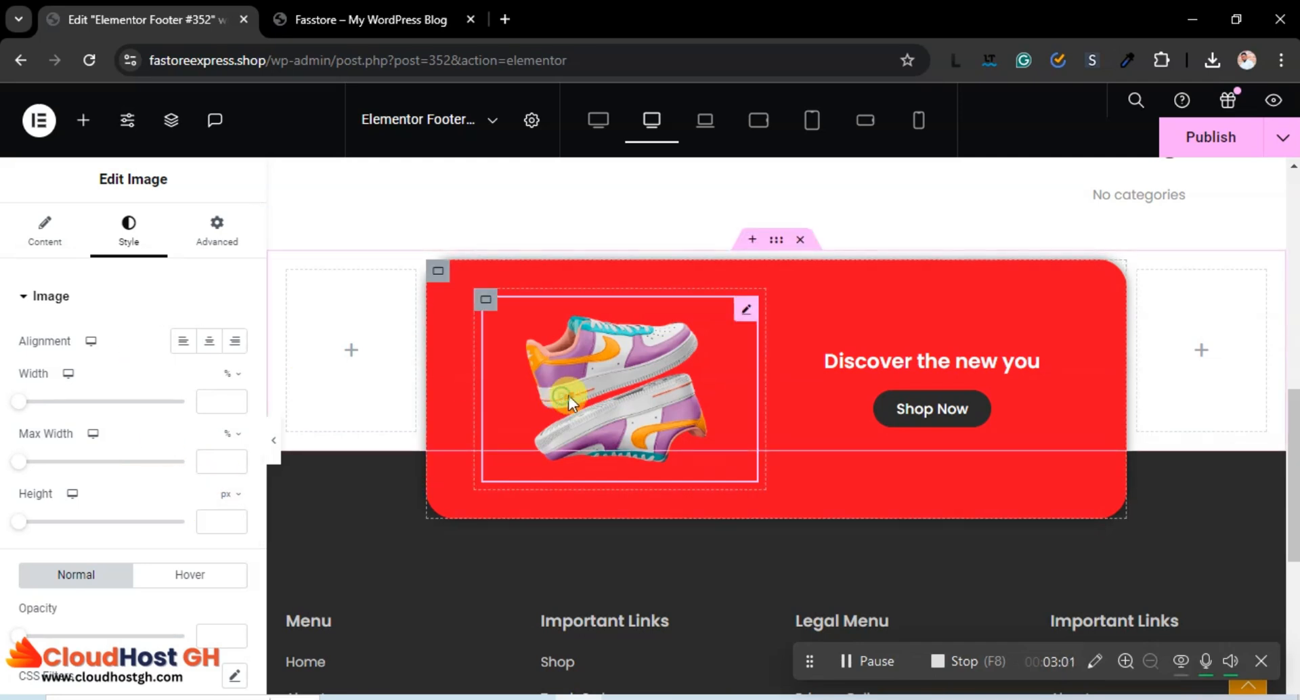
pyautogui.click(64, 229)
pyautogui.click(181, 480)
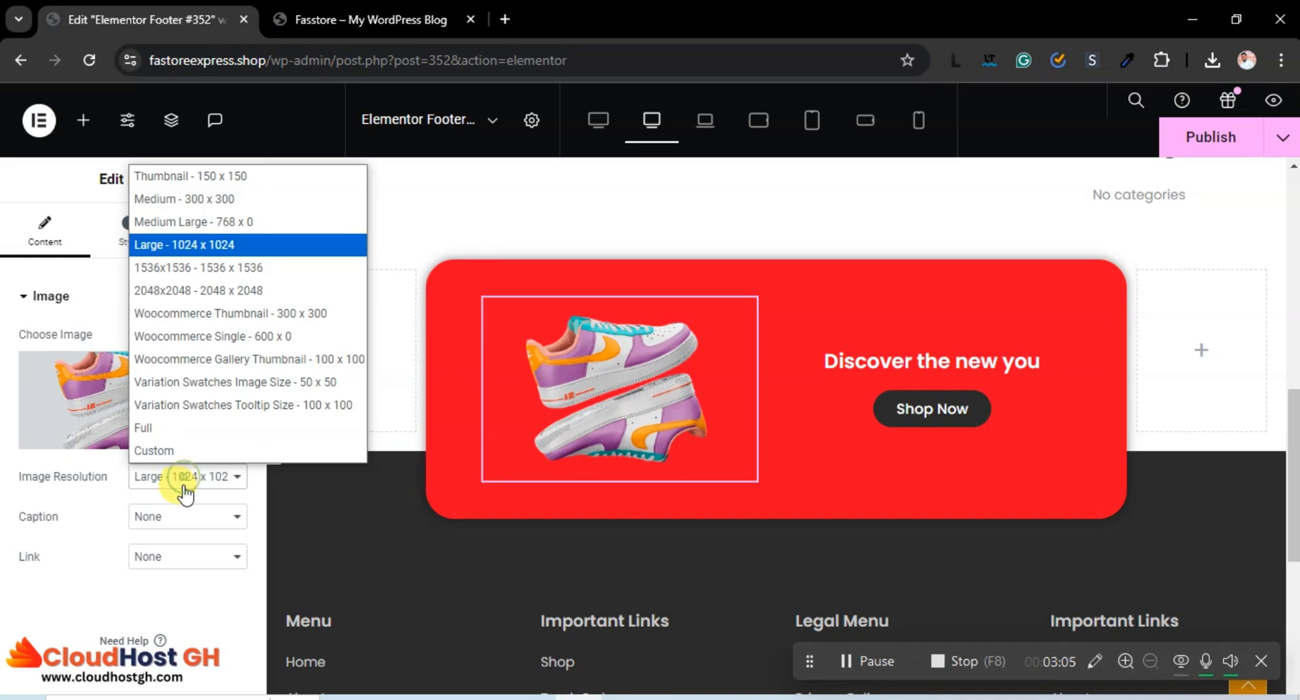
pyautogui.click(152, 425)
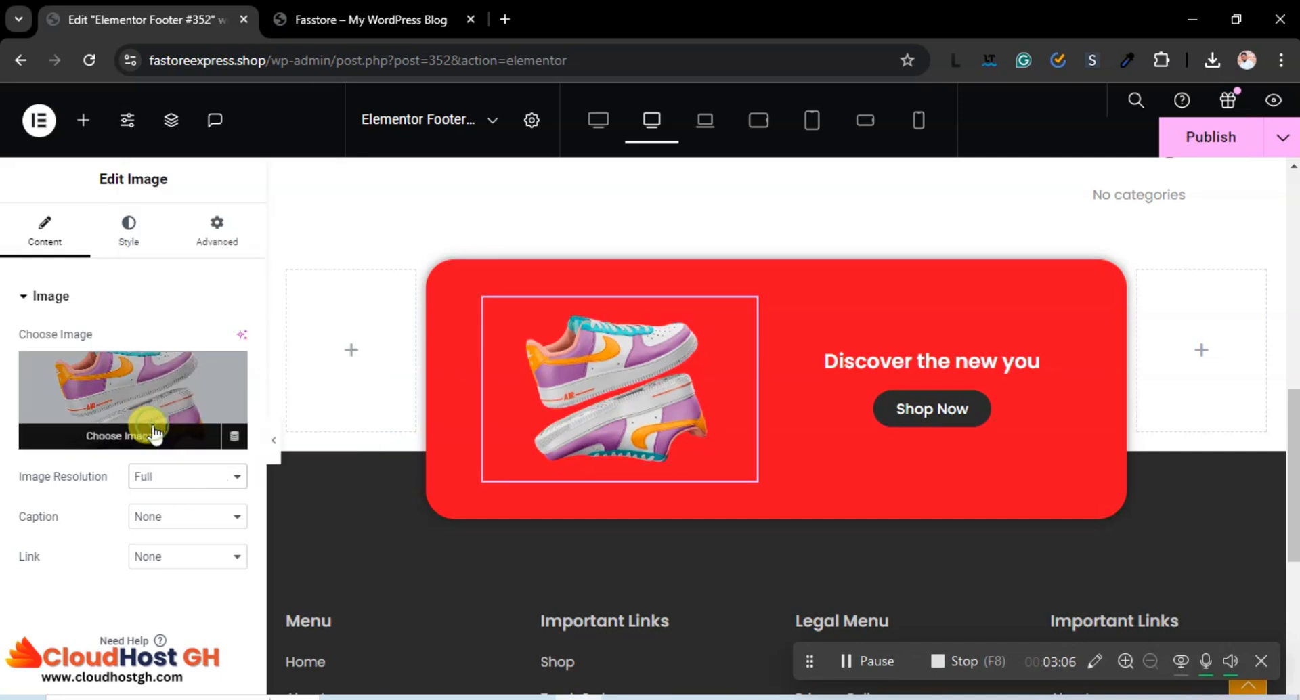
pyautogui.click(1218, 136)
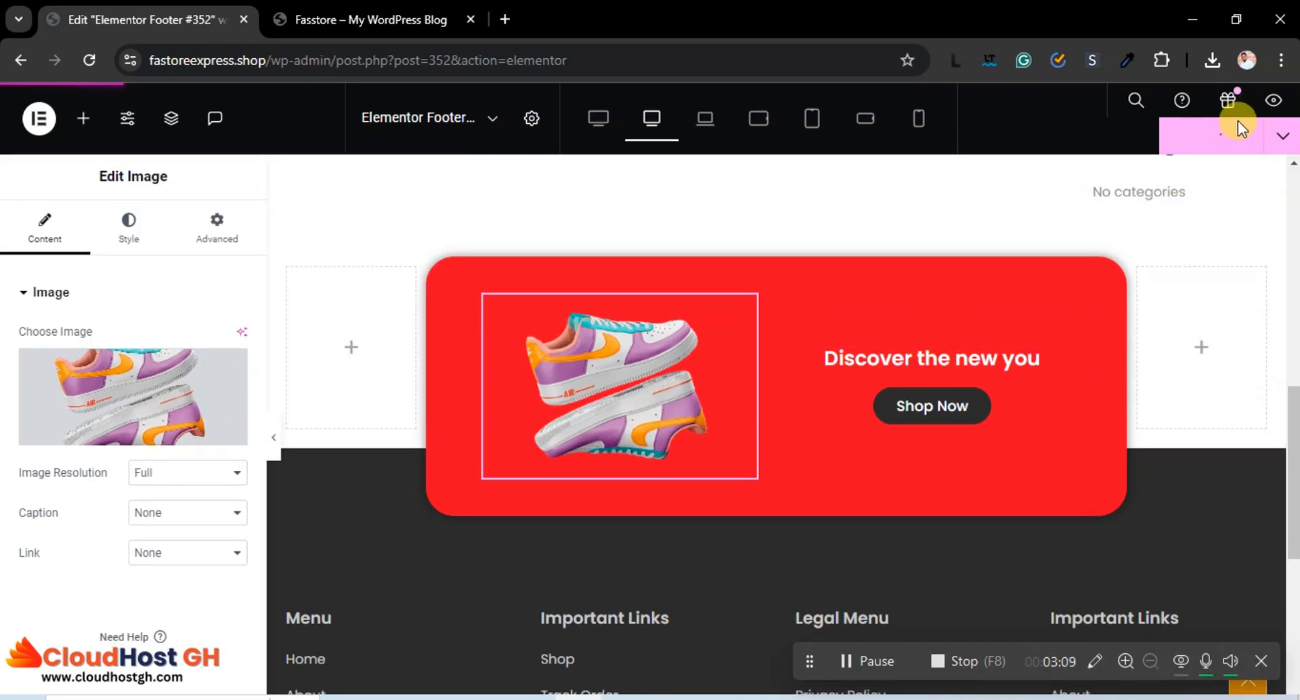
# Open the text block under the footer's Menu heading for editing and copy the home page's address from the live store.
pyautogui.scroll(-4, 847, 344)
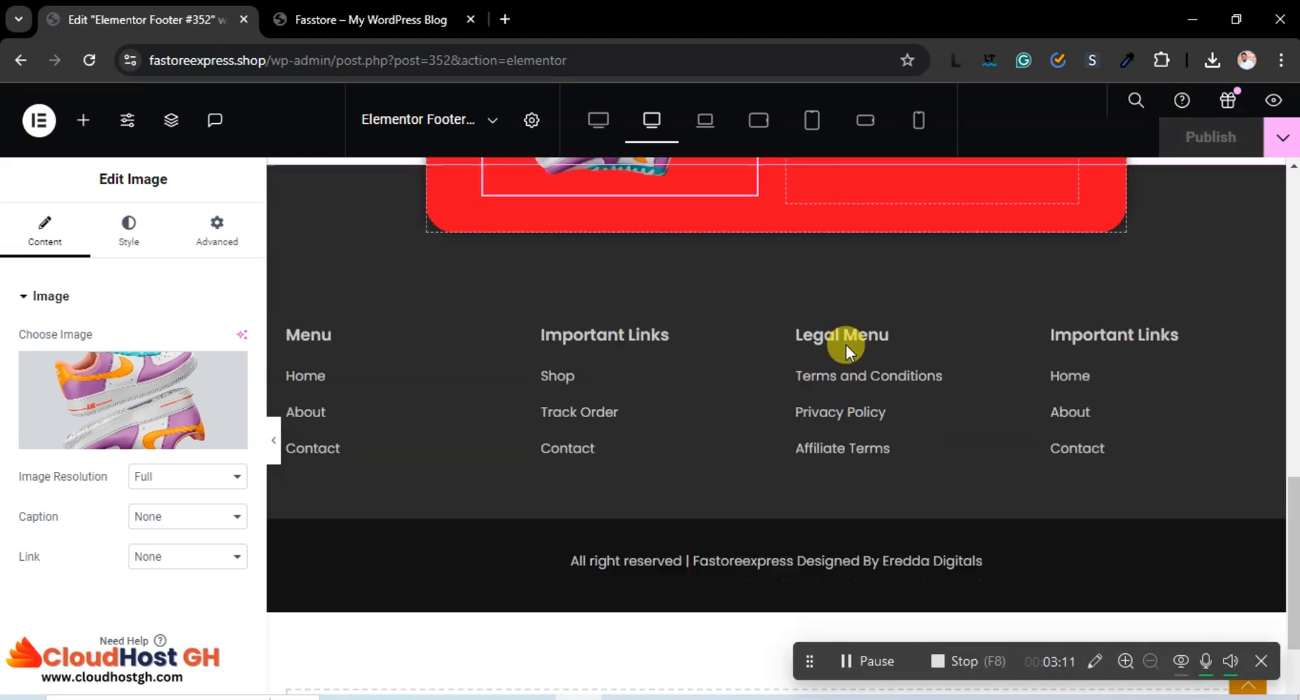
pyautogui.click(342, 374)
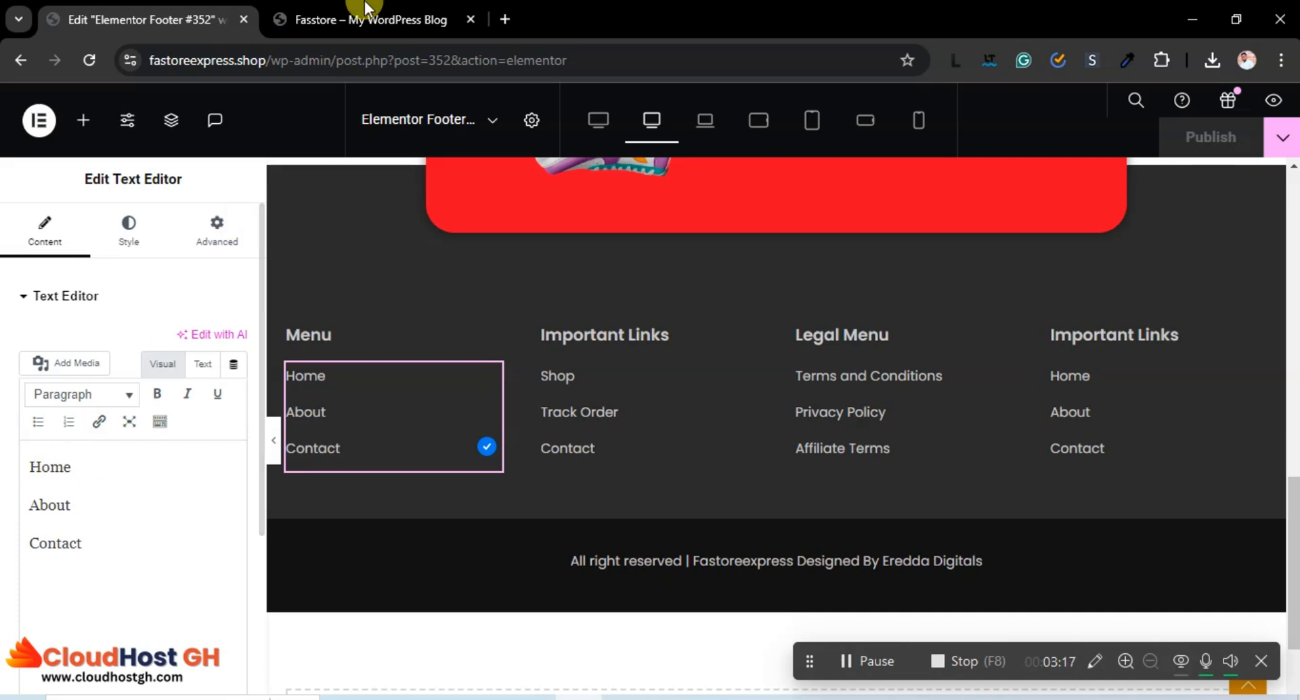
pyautogui.click(371, 19)
pyautogui.click(164, 191)
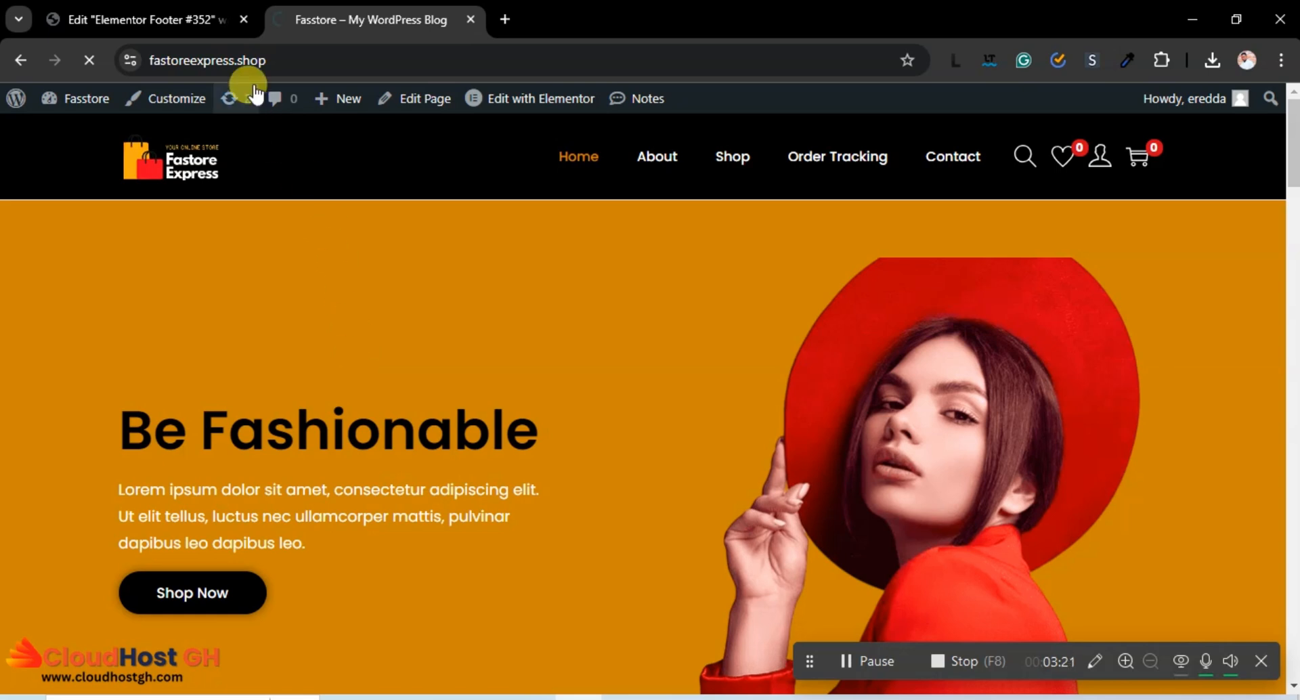
pyautogui.click(261, 58)
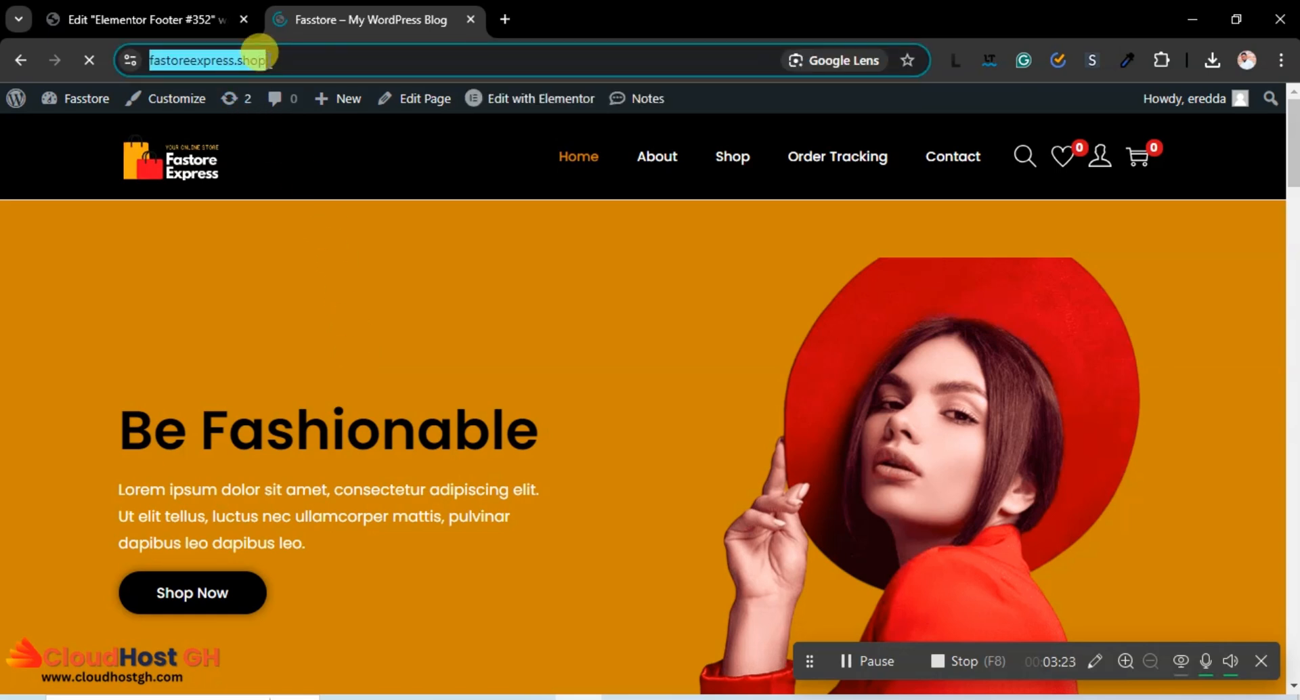
pyautogui.rightClick(262, 58)
pyautogui.click(325, 233)
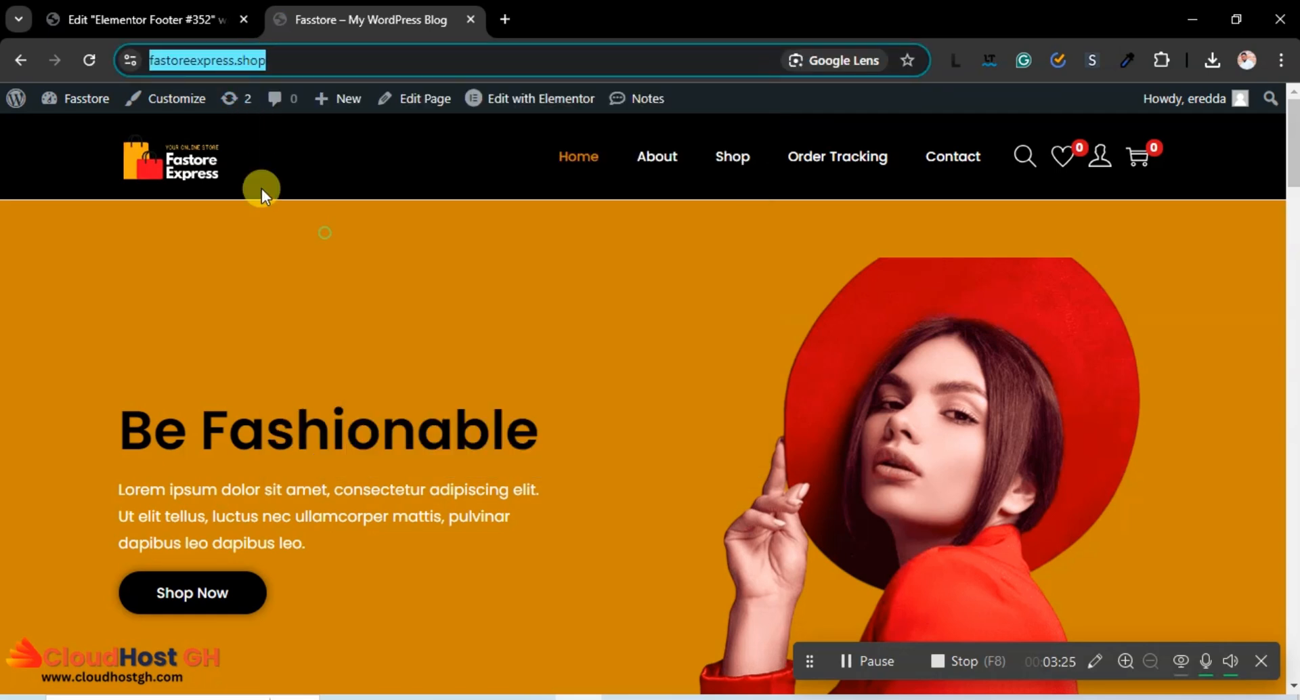
pyautogui.click(193, 8)
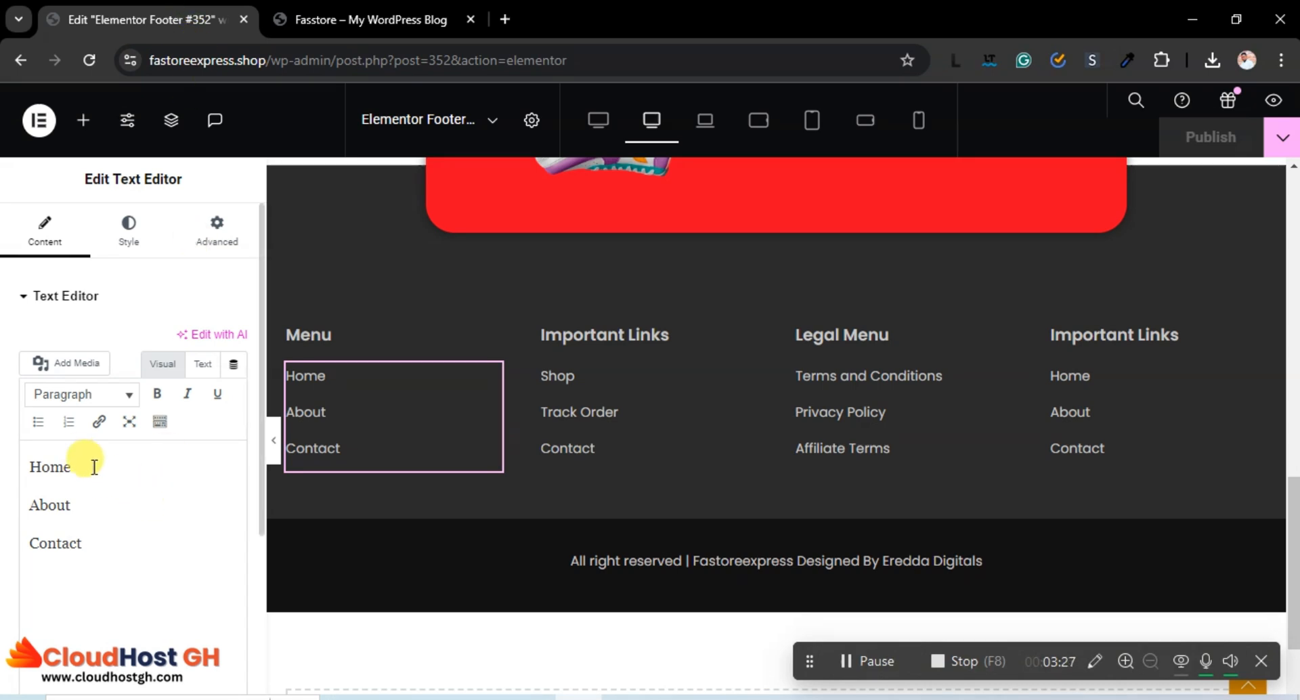
pyautogui.moveTo(92, 465); pyautogui.dragTo(25, 466)
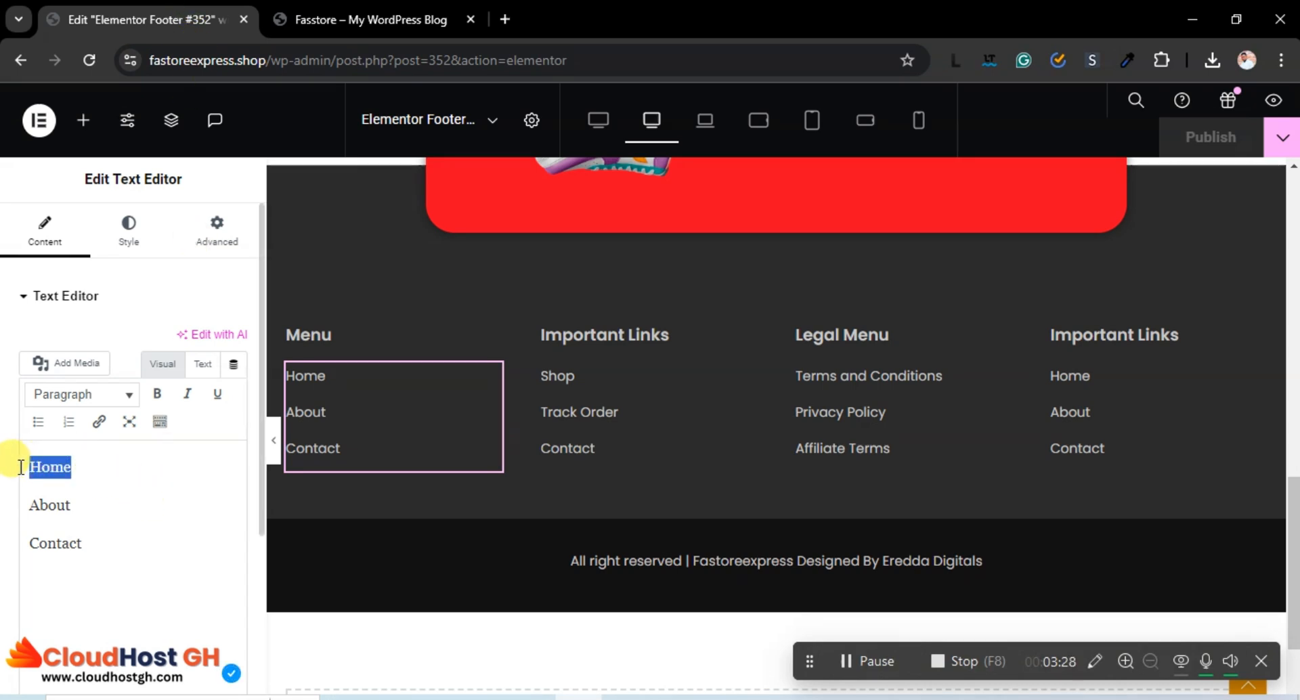
pyautogui.click(99, 422)
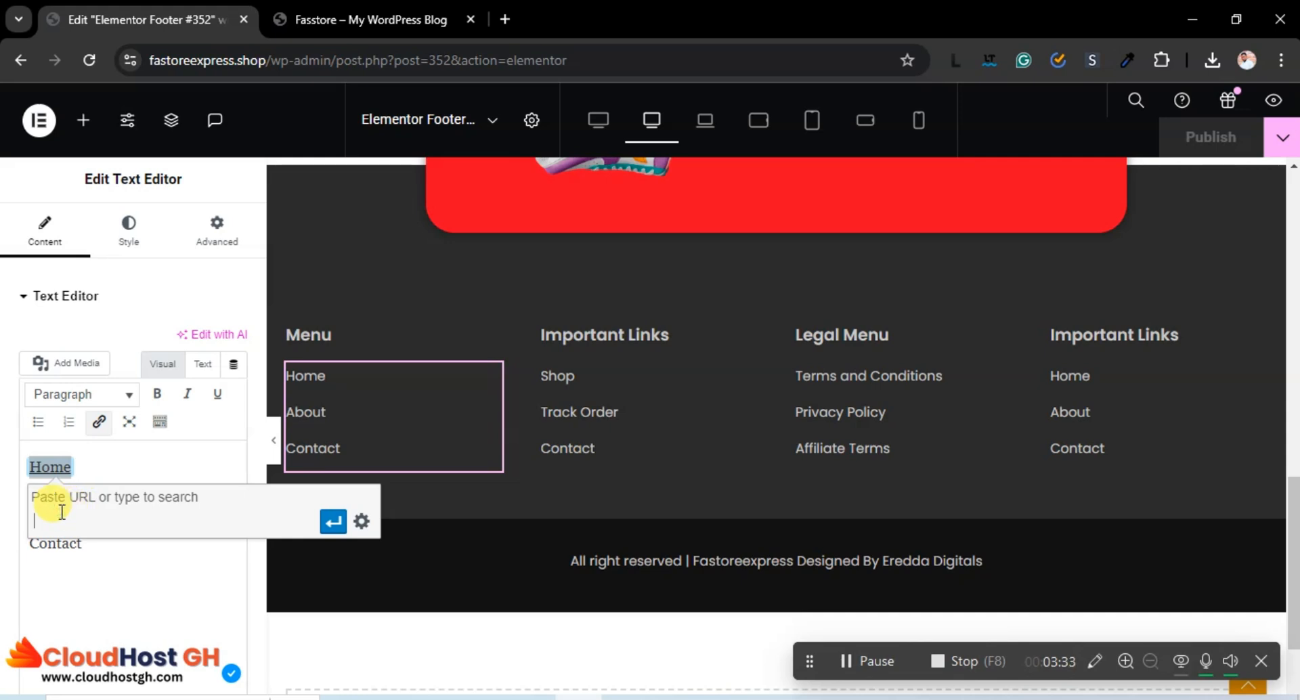
pyautogui.hotkey('ctrl', 'v')
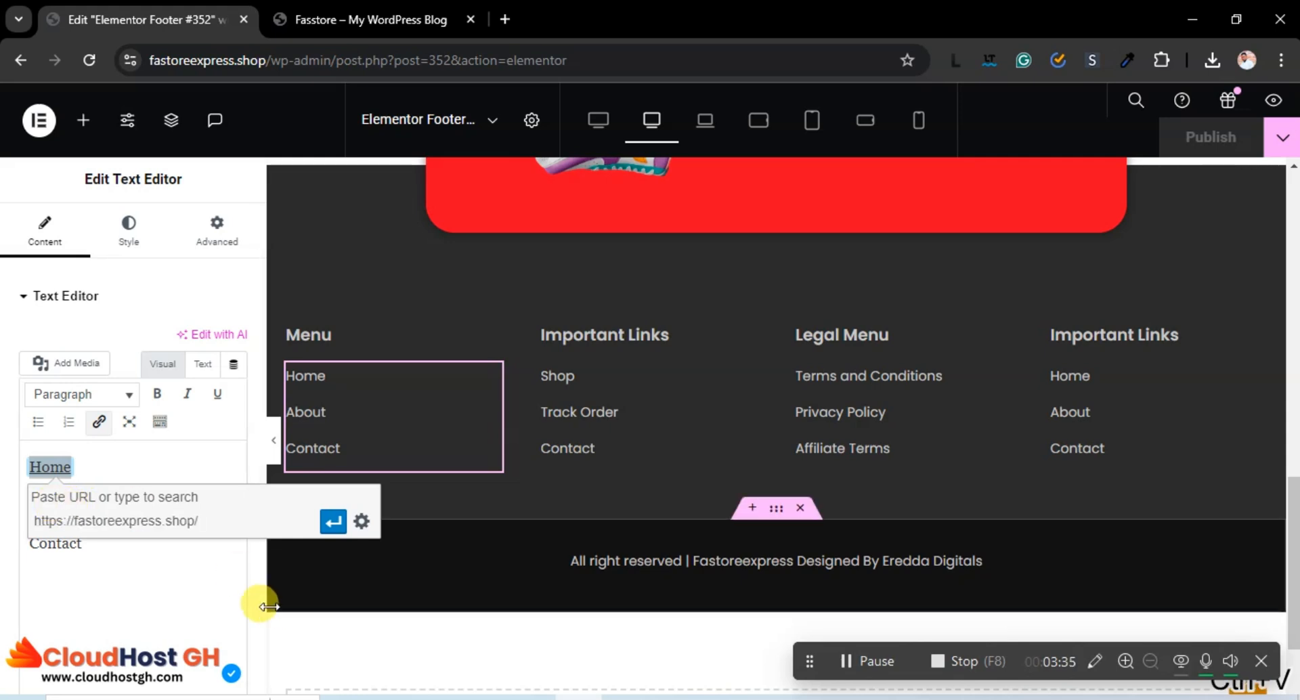
pyautogui.click(332, 522)
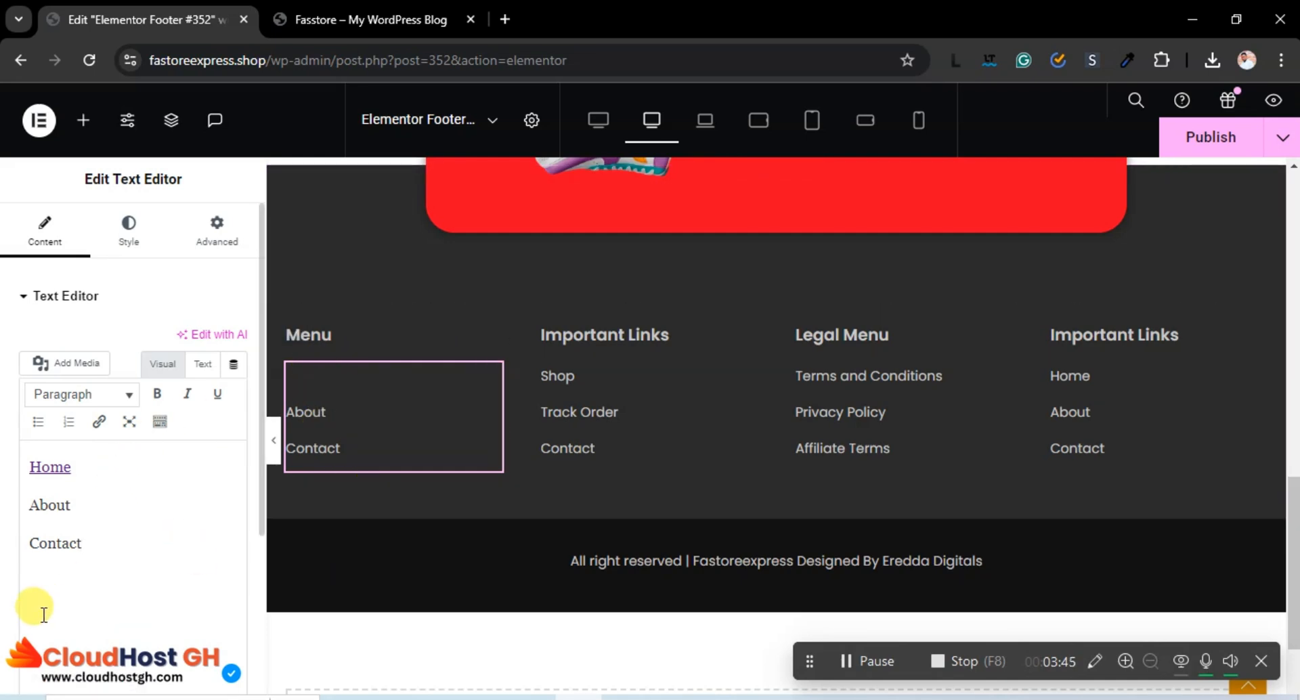
pyautogui.click(105, 559)
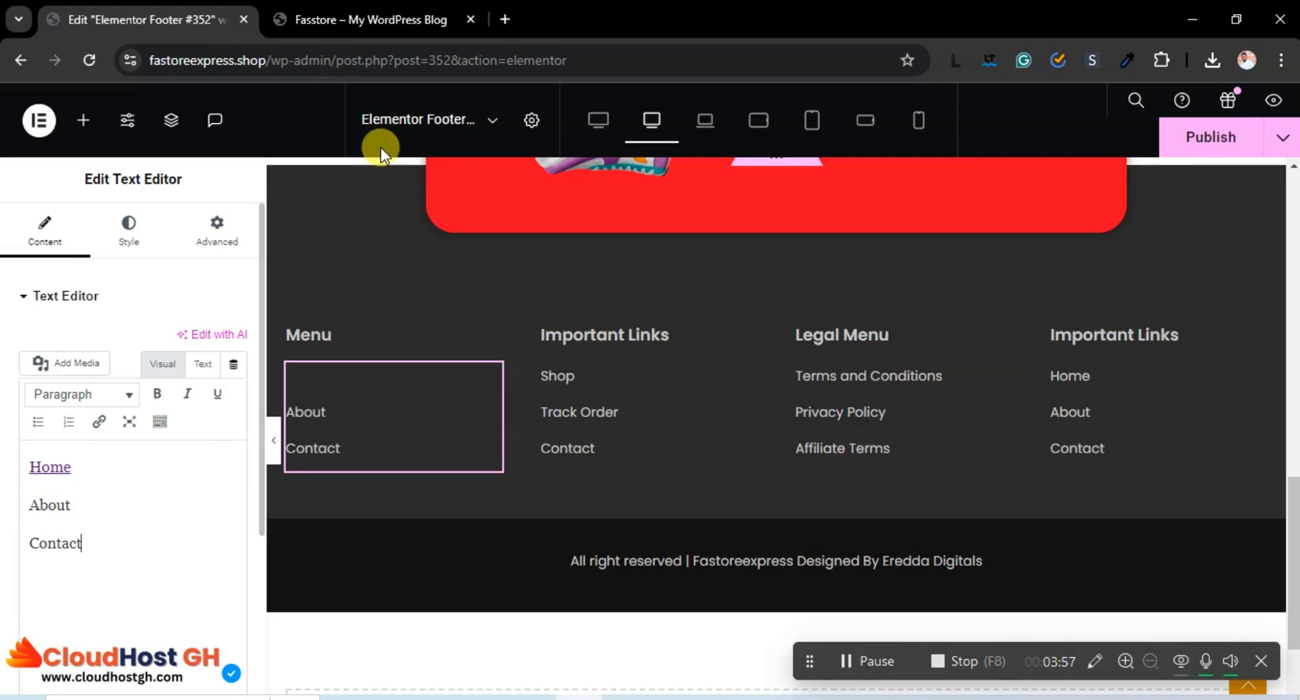
# Open the About page on the live store and copy its address.
pyautogui.click(392, 12)
pyautogui.click(656, 175)
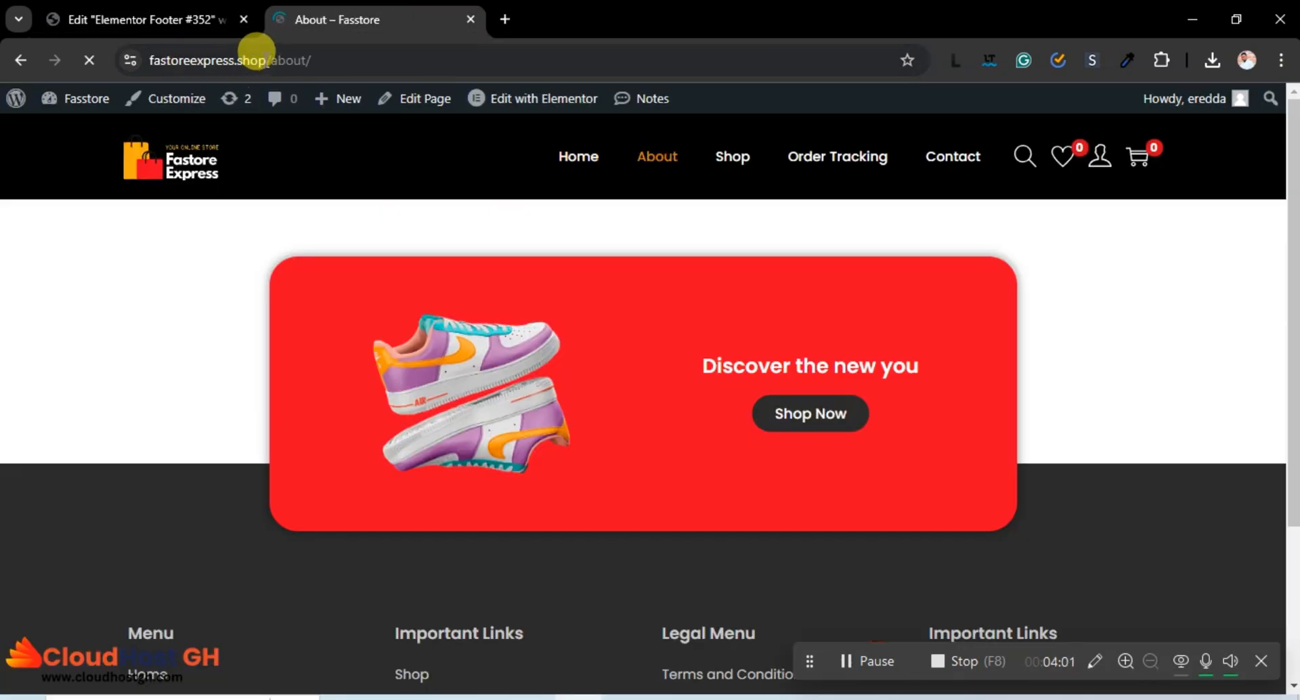
pyautogui.click(256, 60)
pyautogui.rightClick(261, 60)
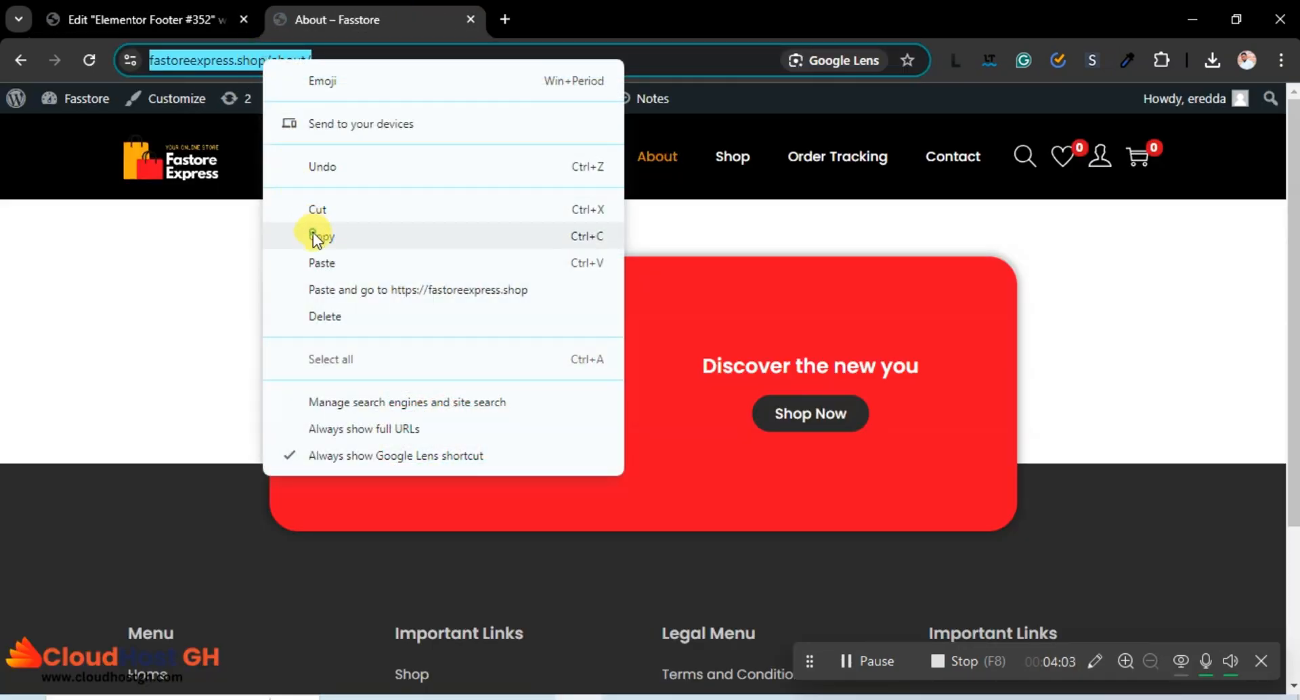
pyautogui.click(318, 237)
pyautogui.click(136, 19)
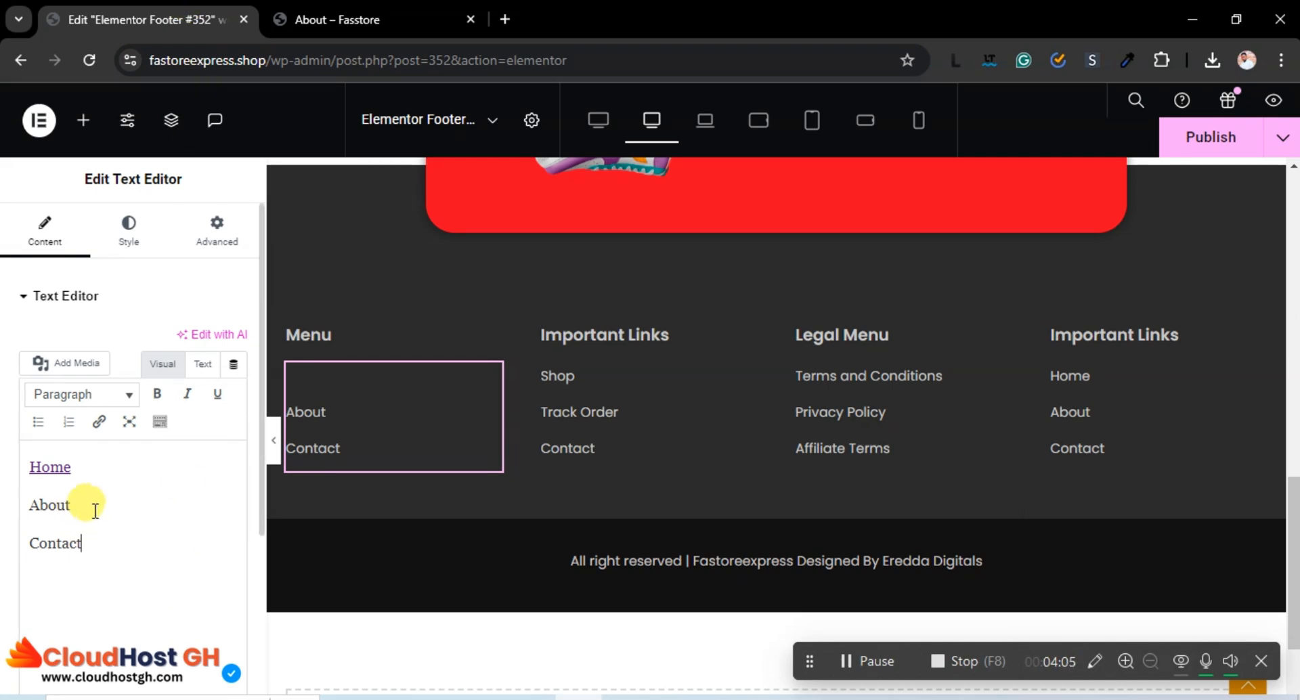
pyautogui.moveTo(93, 506); pyautogui.dragTo(14, 507)
pyautogui.click(98, 428)
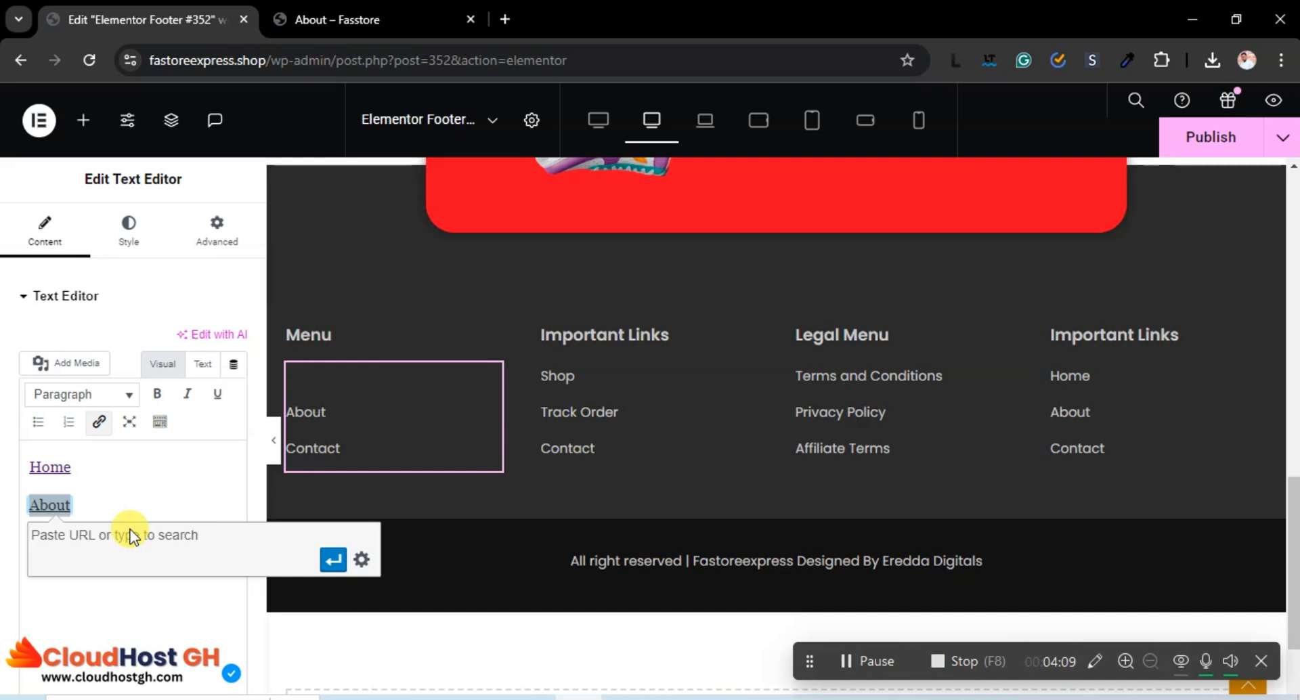
pyautogui.hotkey('ctrl', 'v')
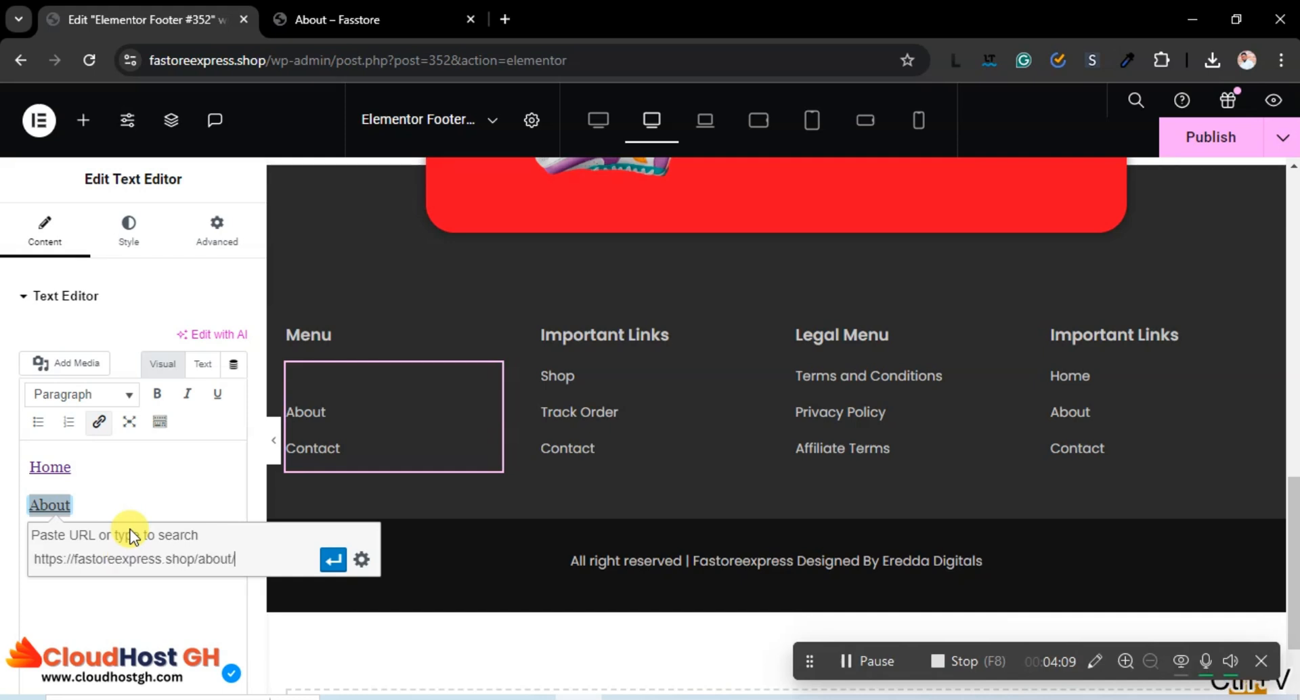
pyautogui.click(337, 570)
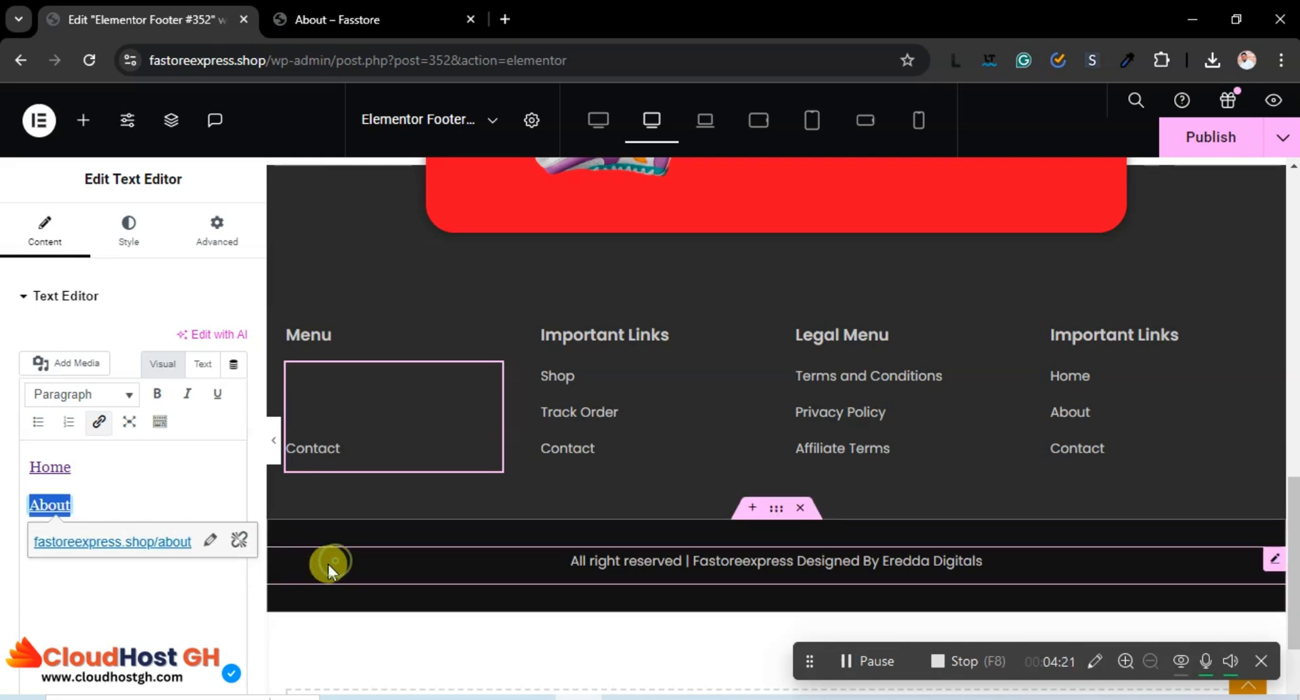
pyautogui.click(105, 577)
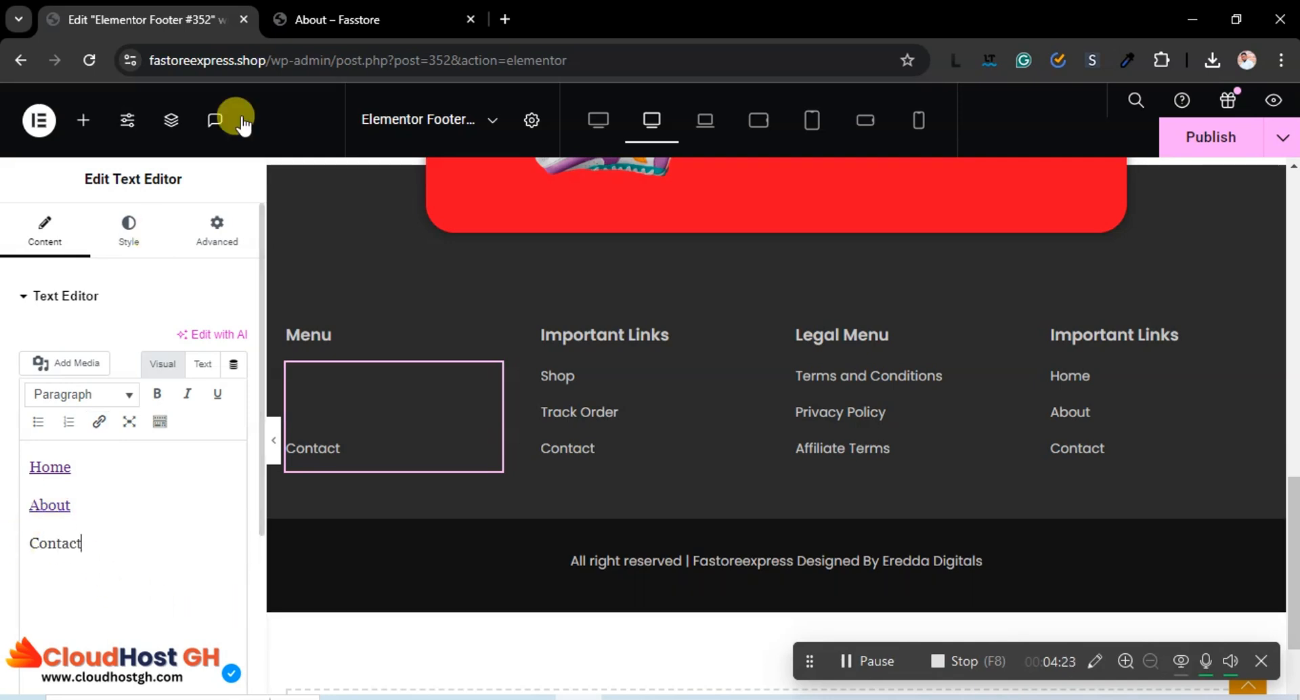
# Open the Contact page on the live store and copy its address.
pyautogui.click(335, 24)
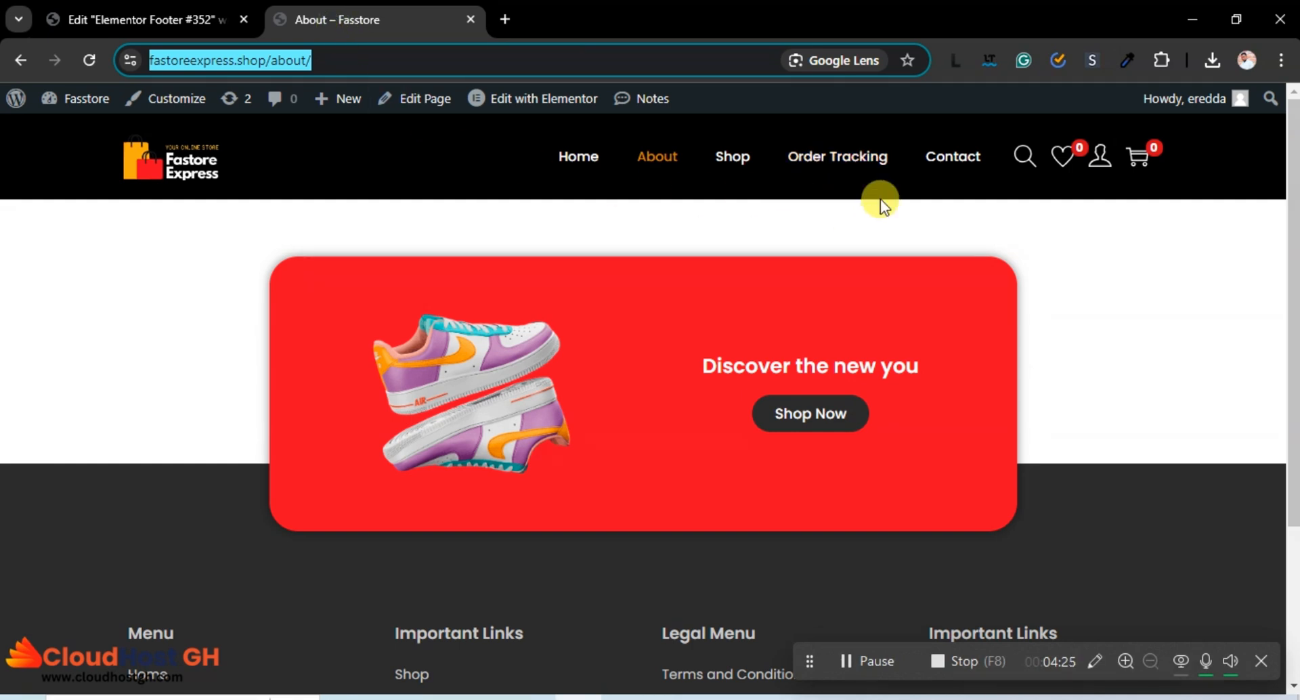
pyautogui.click(947, 161)
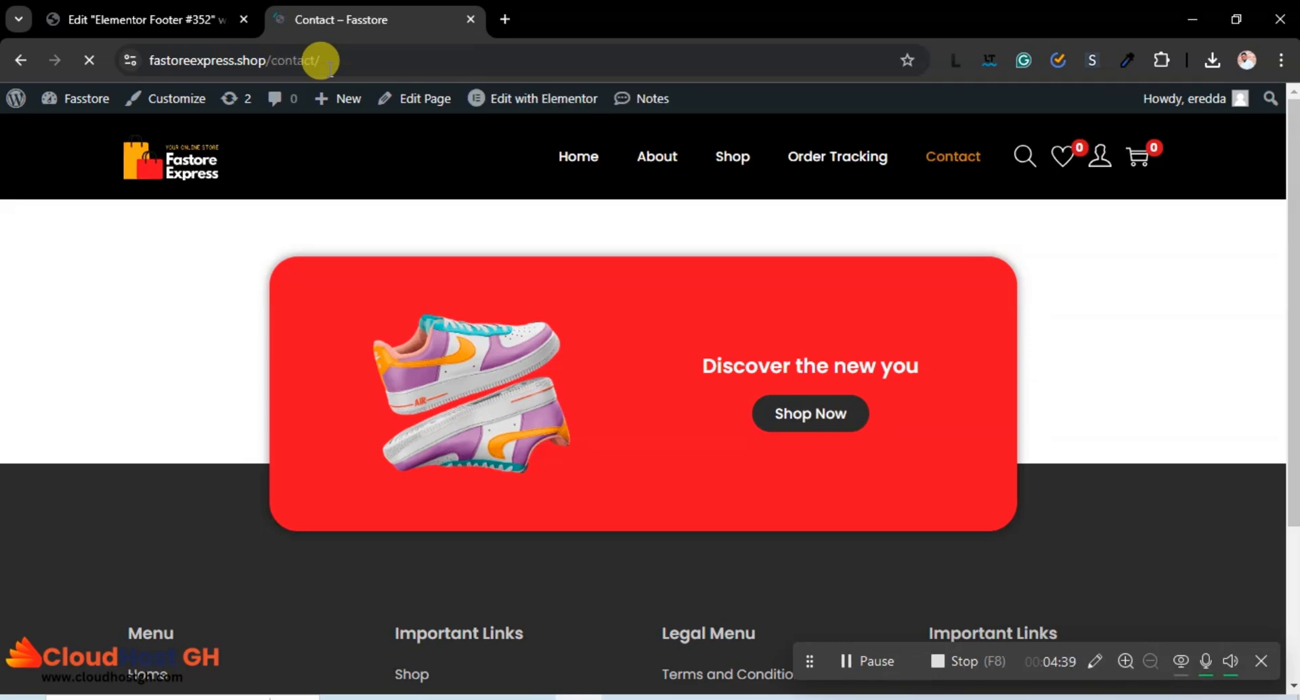
pyautogui.click(321, 60)
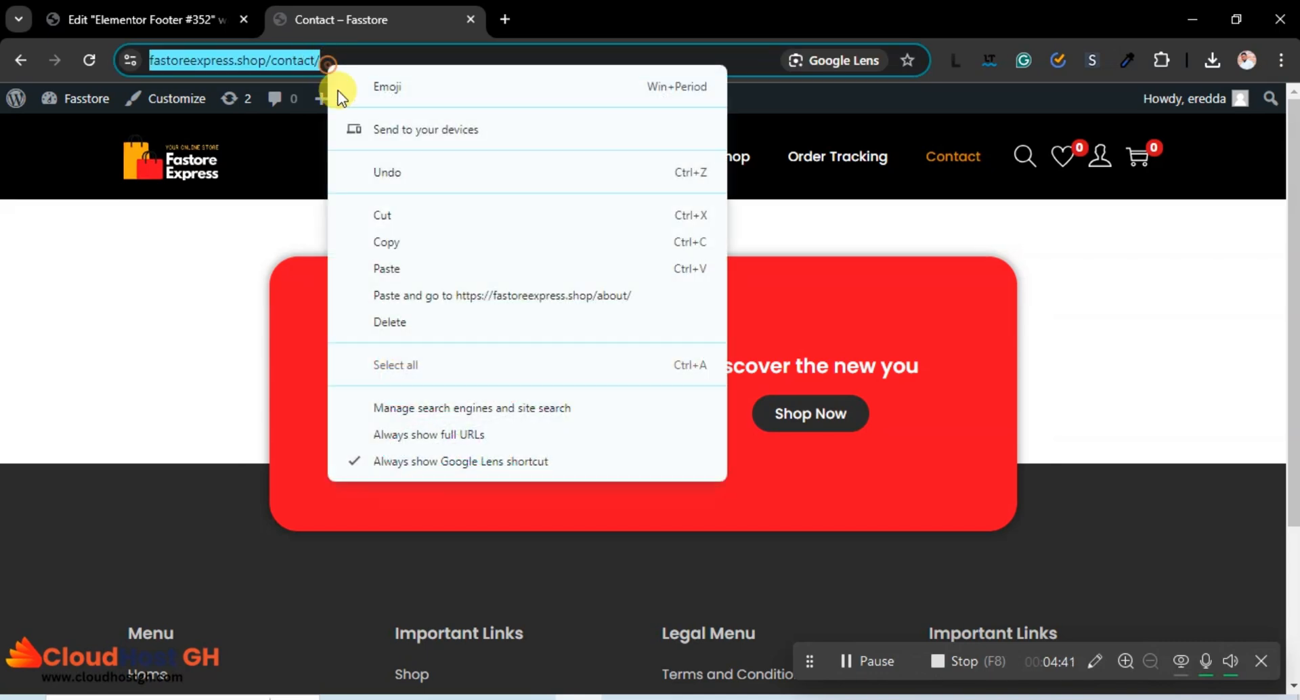
pyautogui.rightClick(324, 61)
pyautogui.click(390, 243)
pyautogui.click(149, 19)
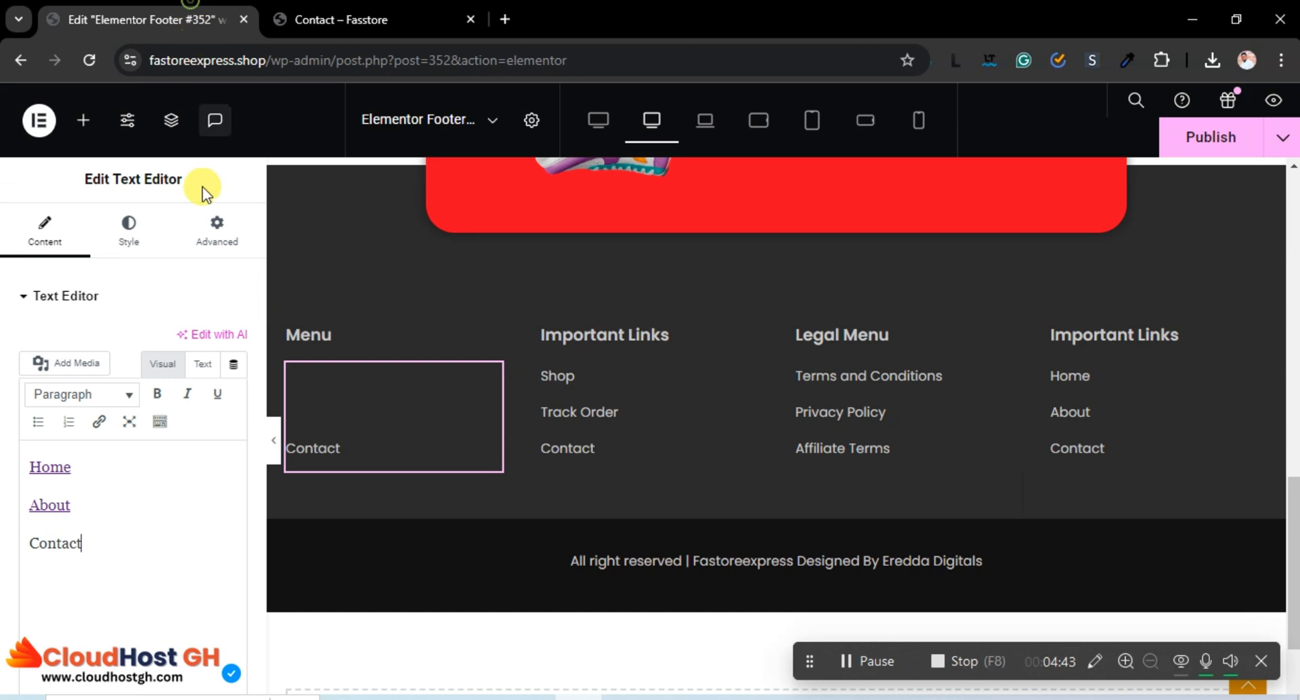
pyautogui.moveTo(82, 543); pyautogui.dragTo(8, 534)
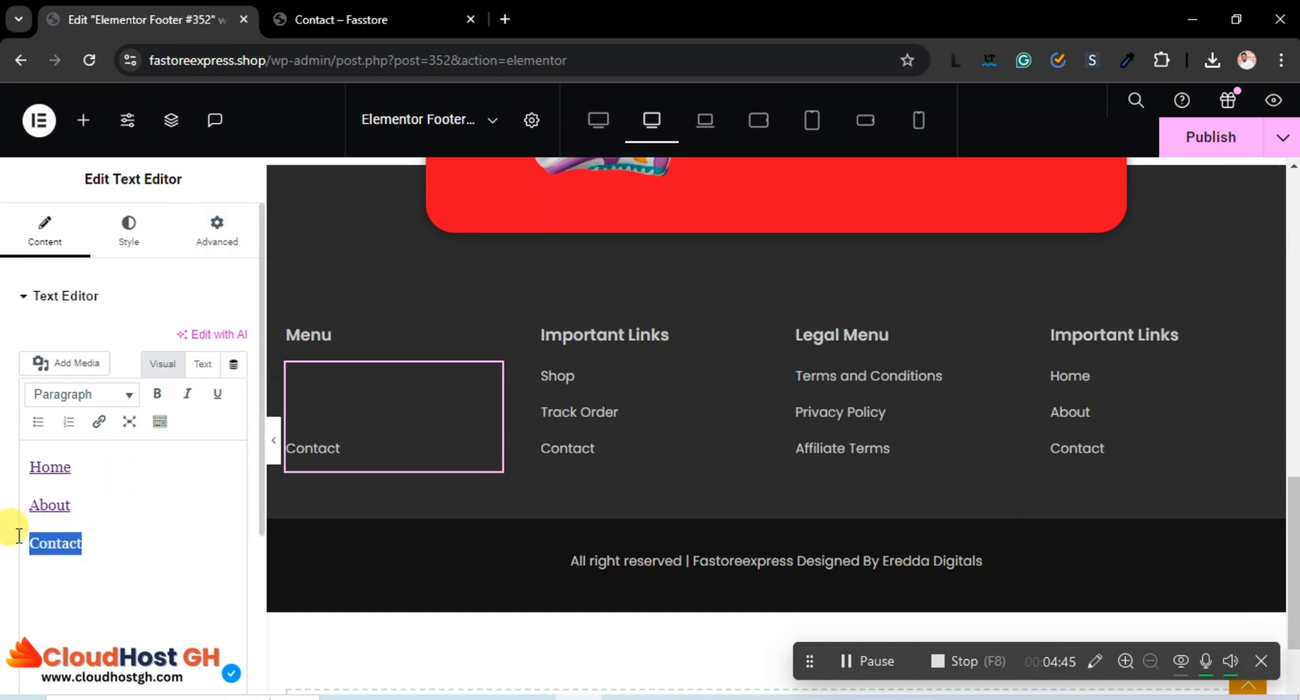
pyautogui.click(99, 421)
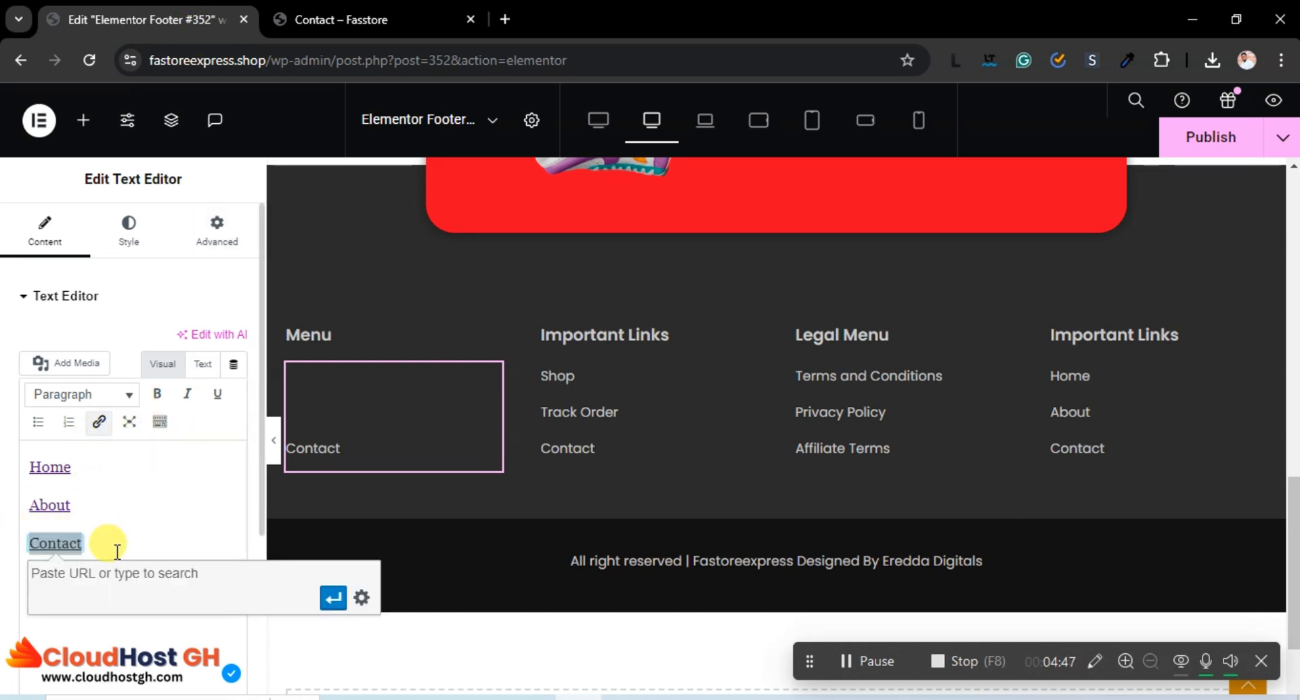
pyautogui.hotkey('ctrl', 'v')
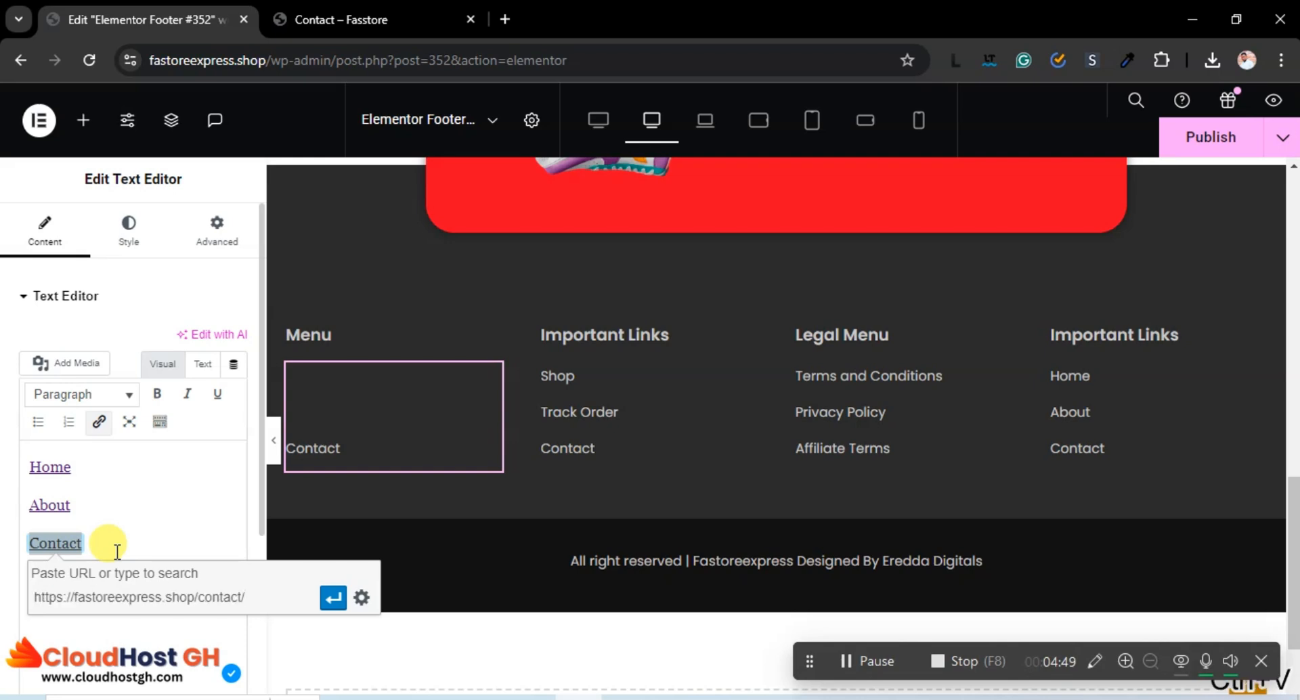
pyautogui.click(333, 597)
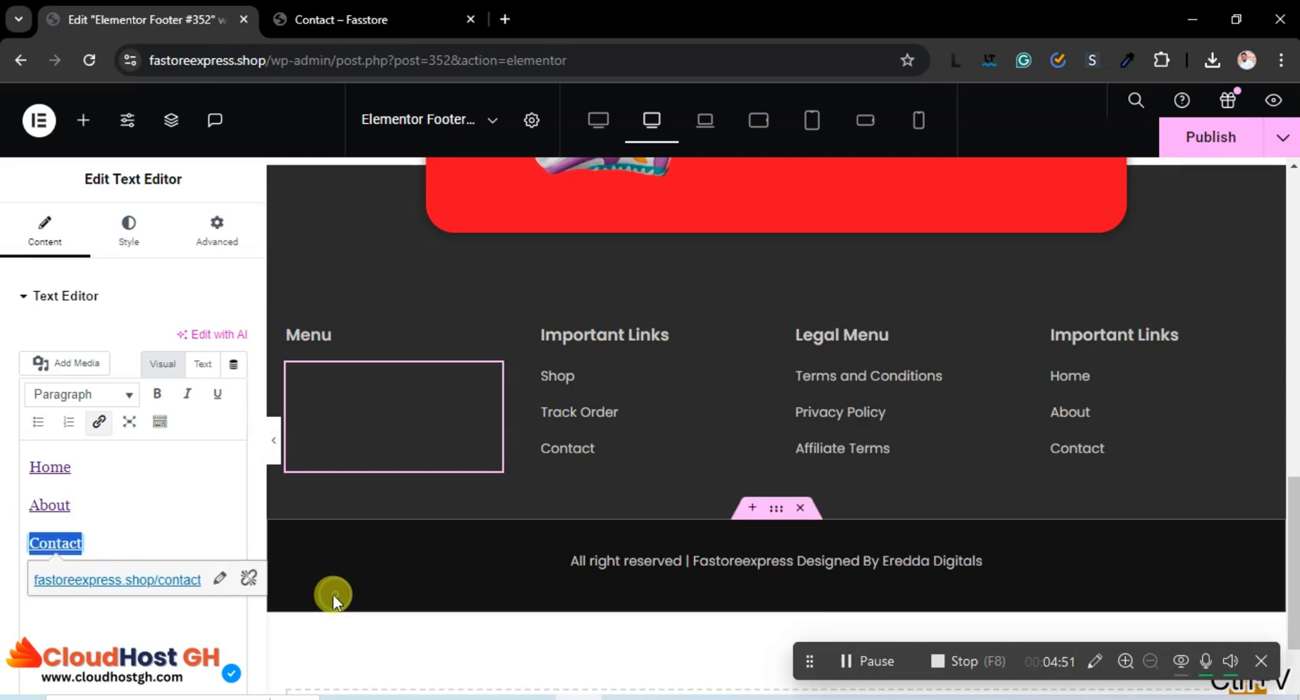
pyautogui.click(1216, 137)
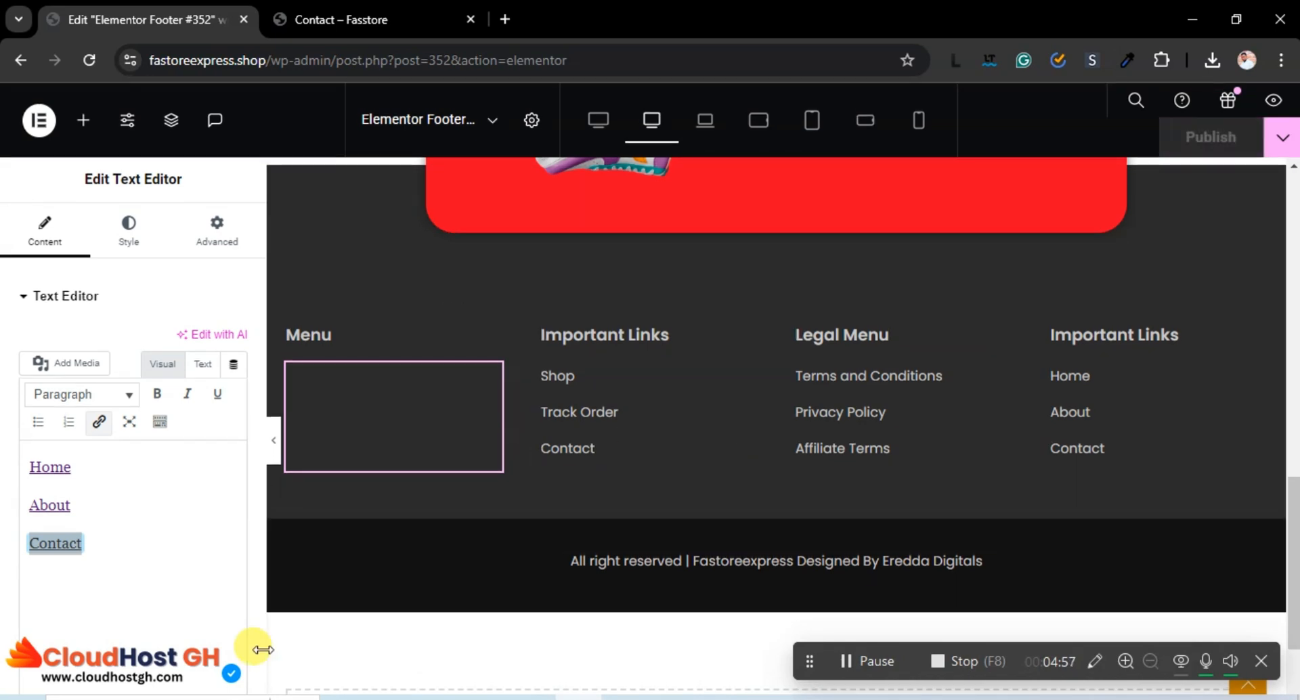
# Try to recolour the footer's Menu entries by picking a darker grey as the text block's text color.
pyautogui.doubleClick(48, 504)
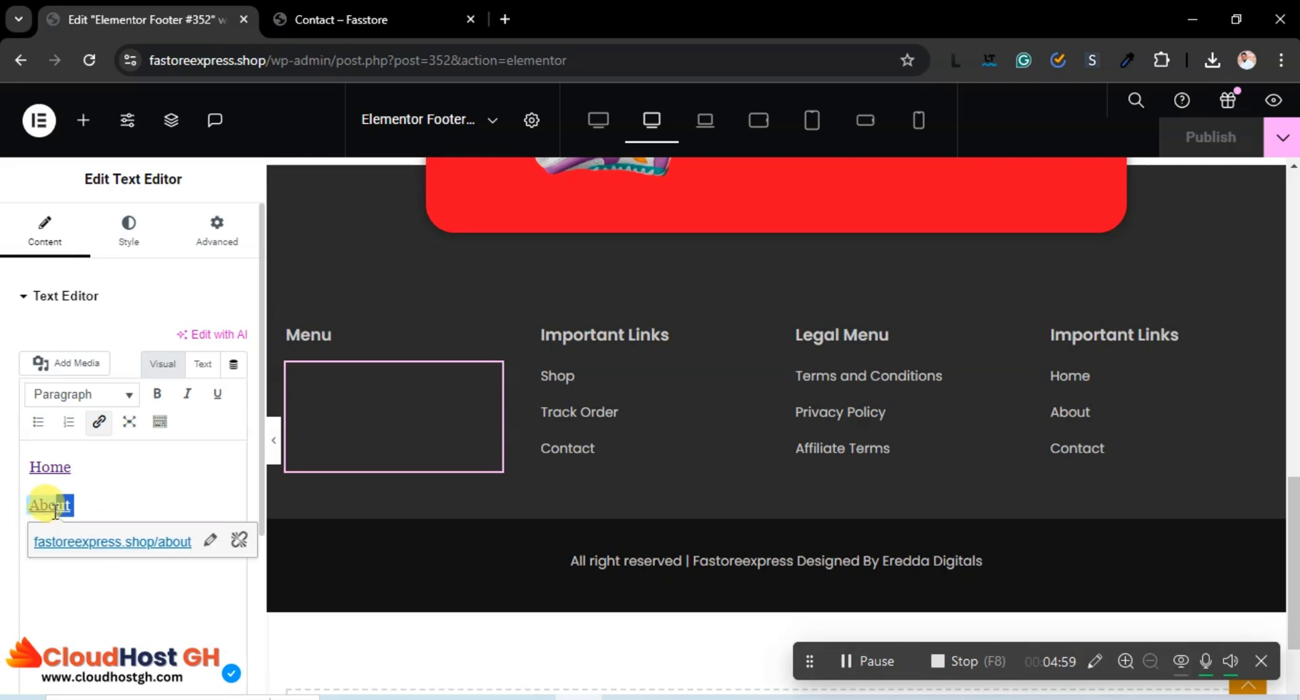
pyautogui.hotkey('ctrl', 'a')
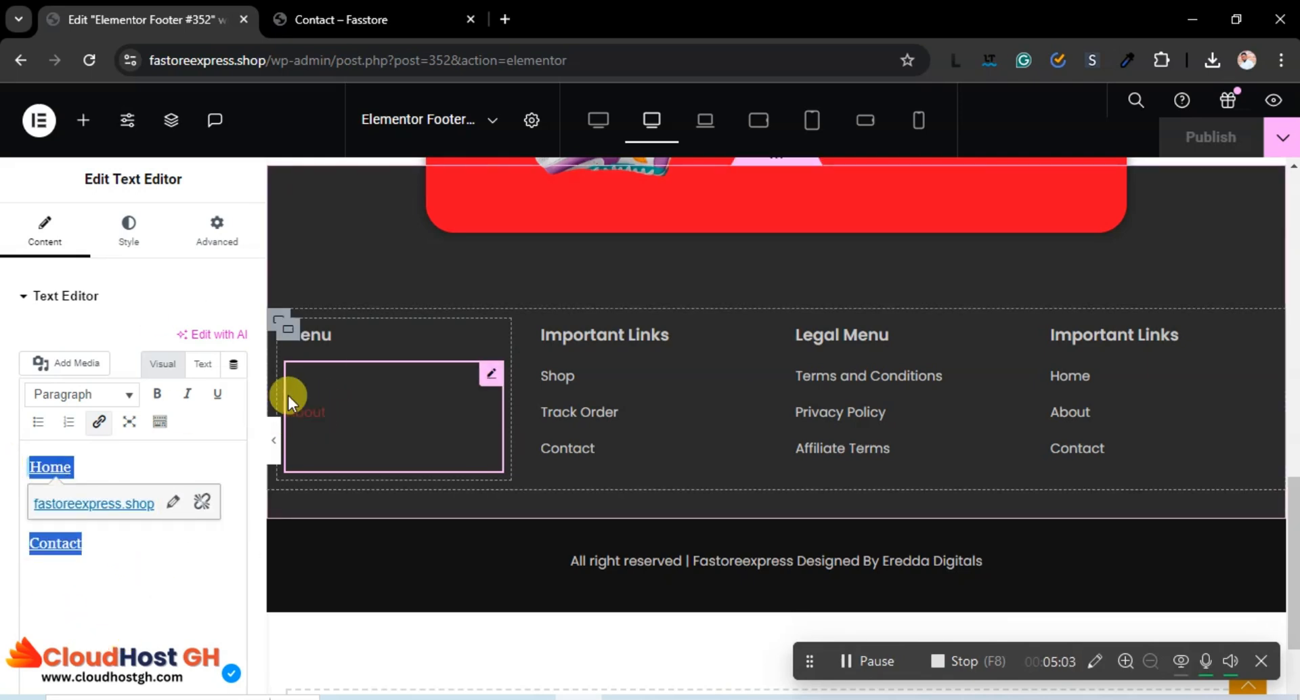
pyautogui.click(116, 223)
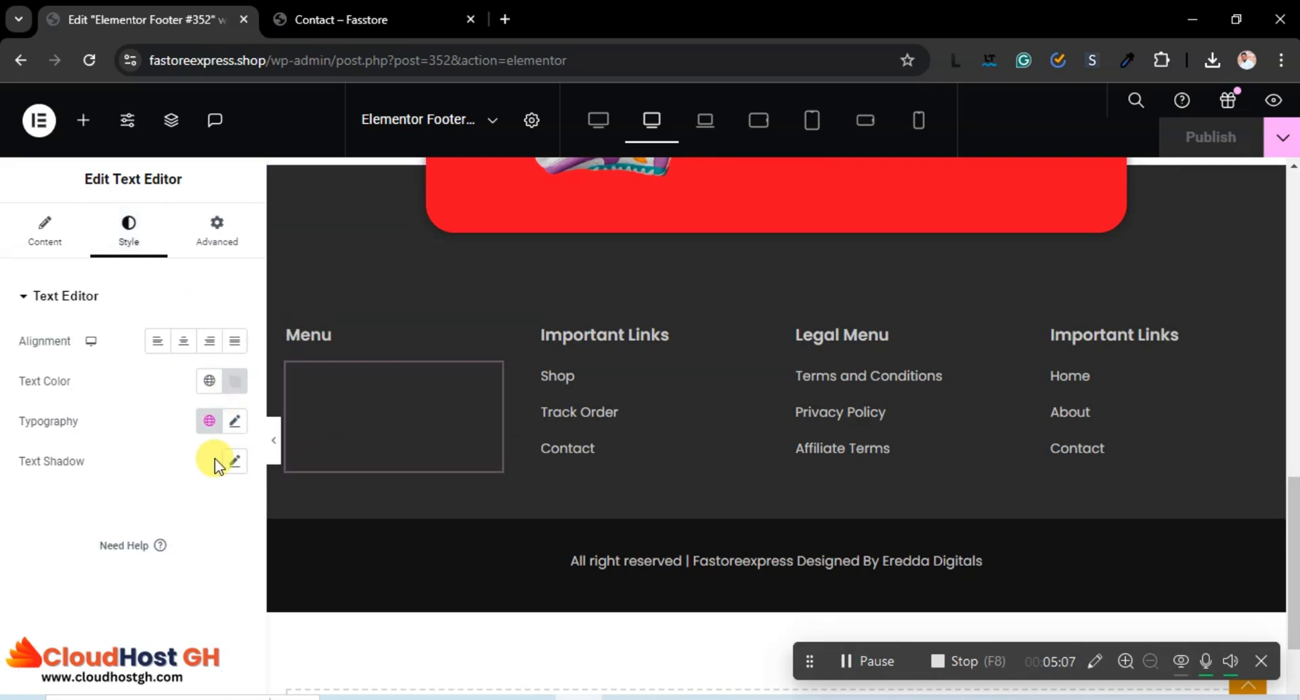
pyautogui.click(231, 387)
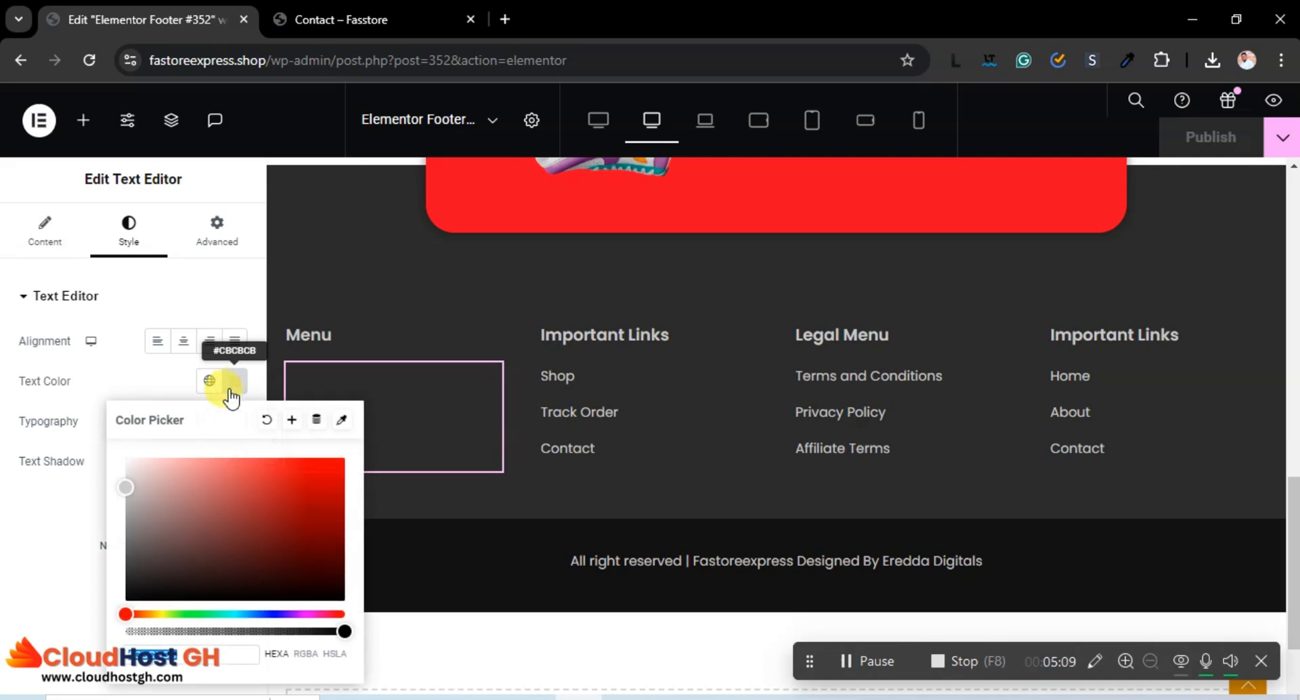
pyautogui.moveTo(134, 495); pyautogui.dragTo(146, 526)
pyautogui.click(81, 516)
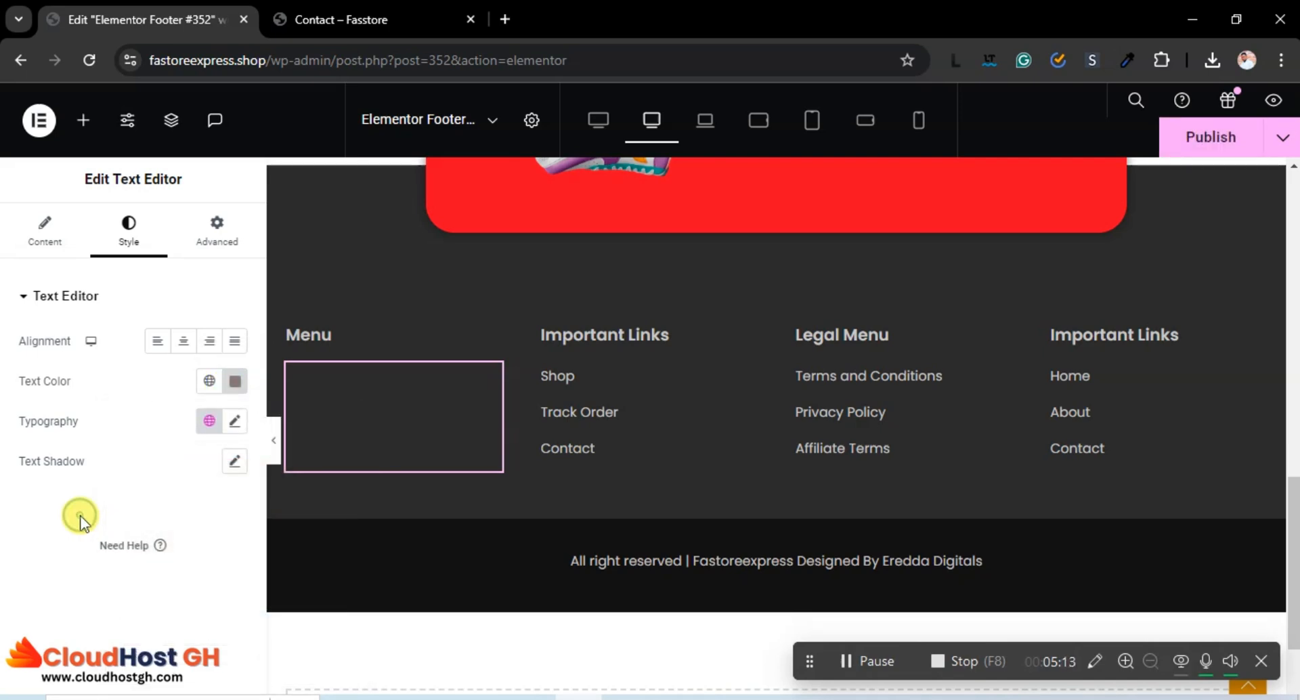
# Colour the linked words Home, About and Contact white within the footer's Menu text and publish the footer.
pyautogui.click(14, 218)
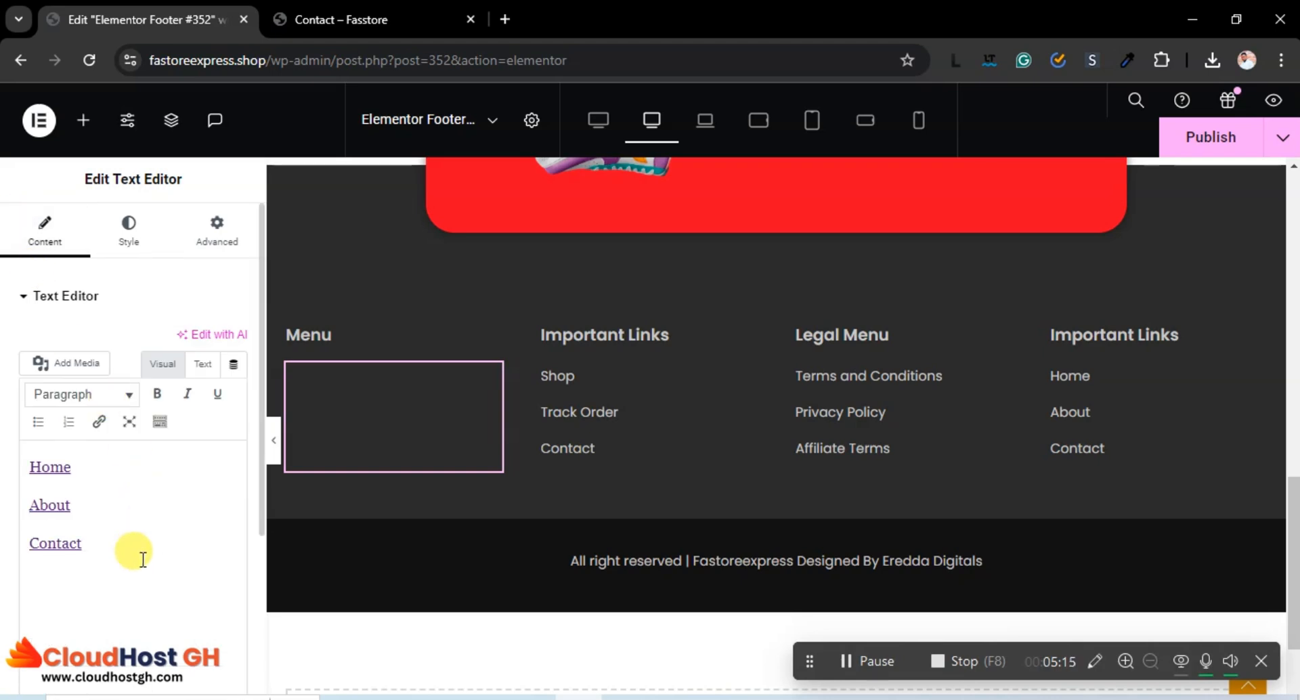
pyautogui.moveTo(143, 559); pyautogui.dragTo(9, 459)
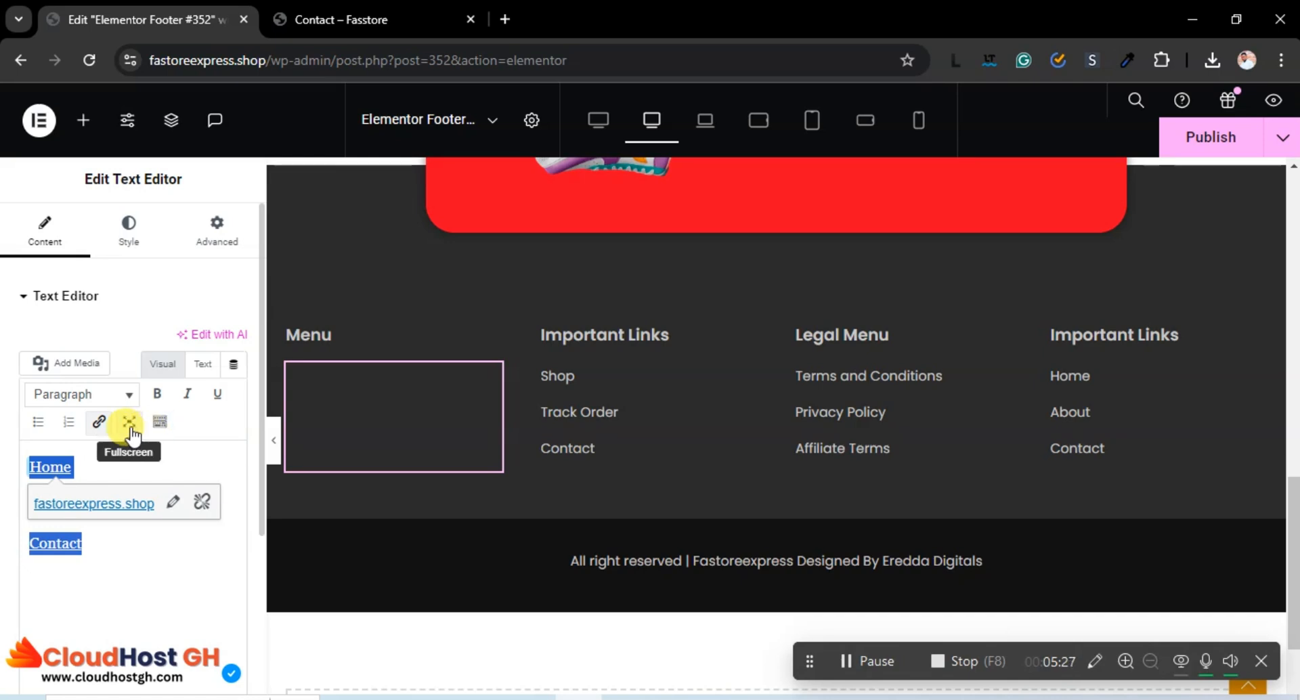
pyautogui.click(160, 422)
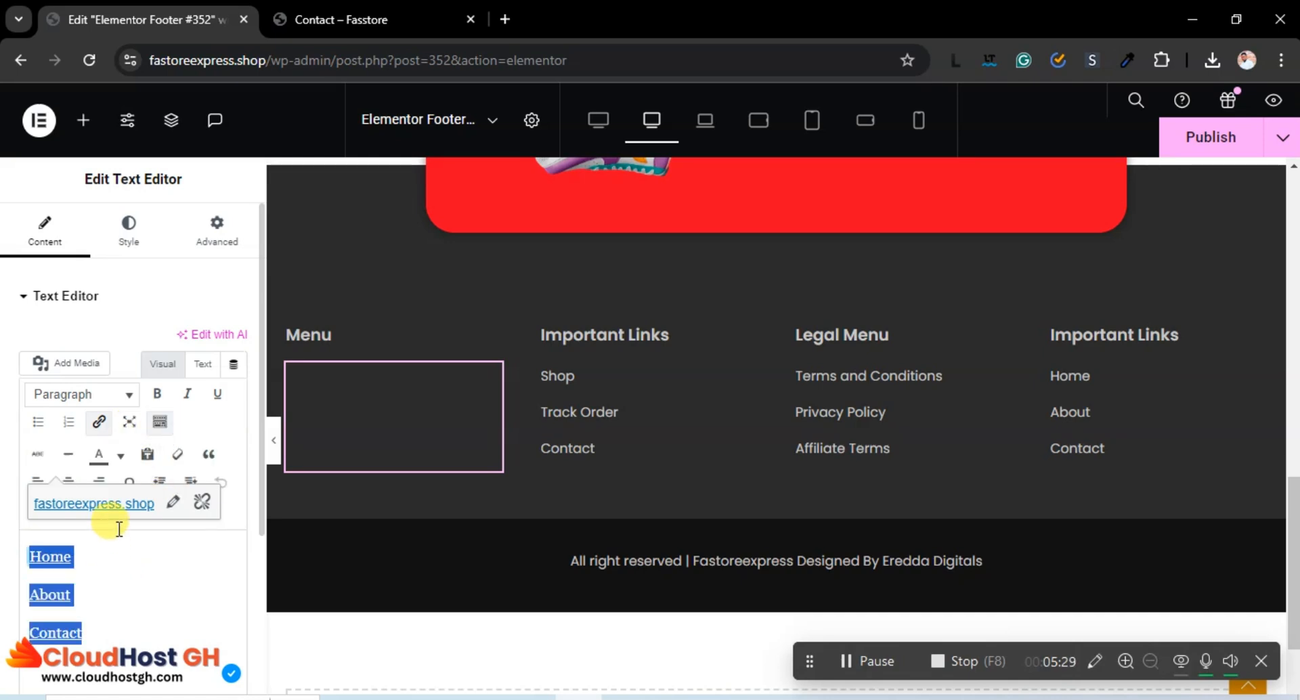
pyautogui.click(120, 456)
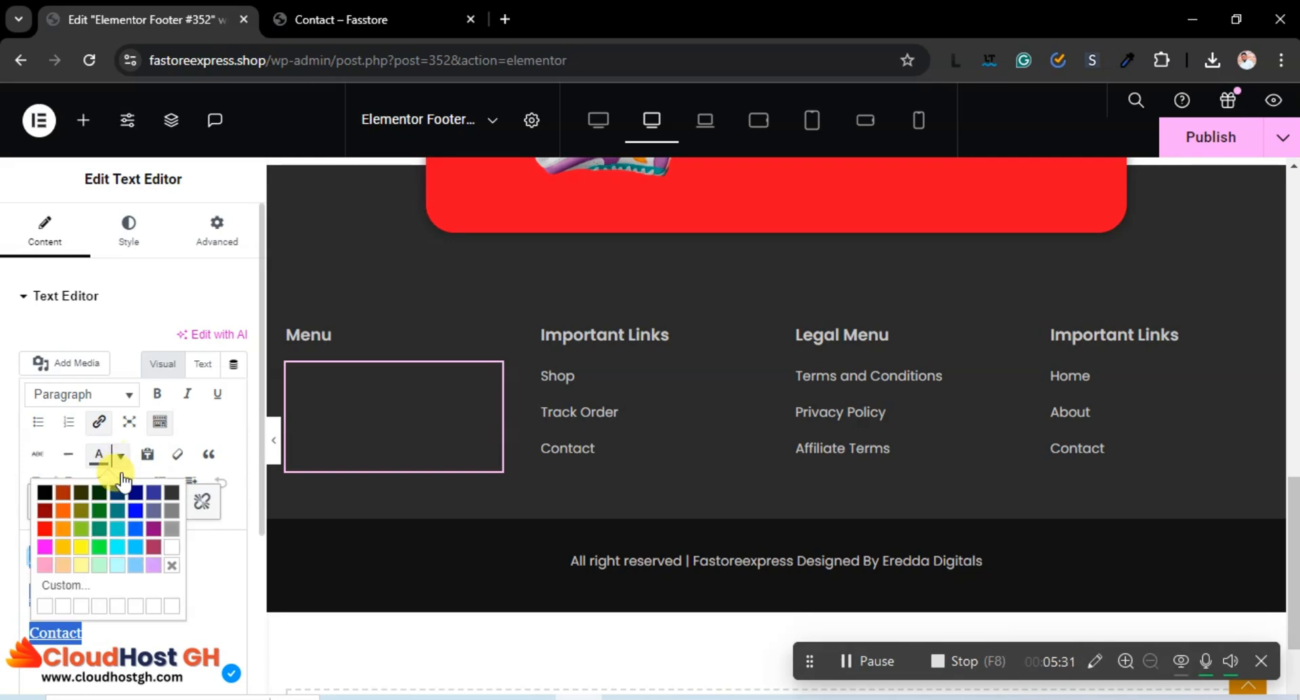
pyautogui.click(172, 547)
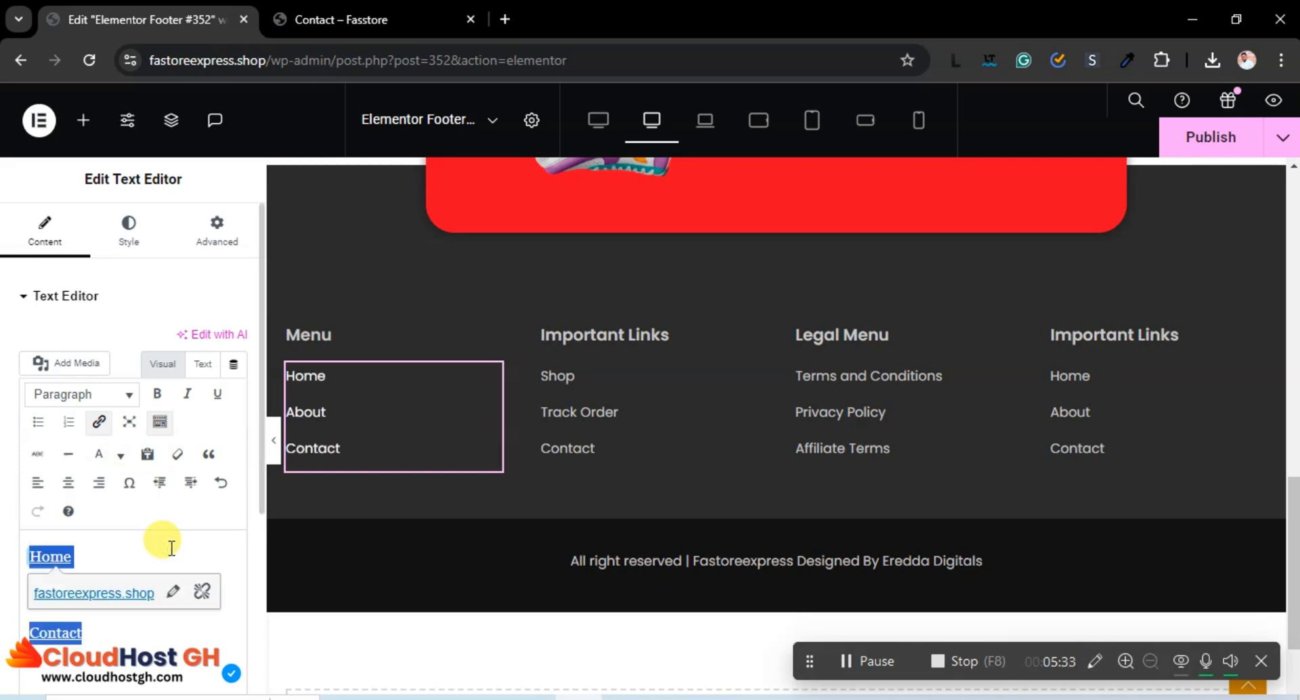
pyautogui.click(220, 536)
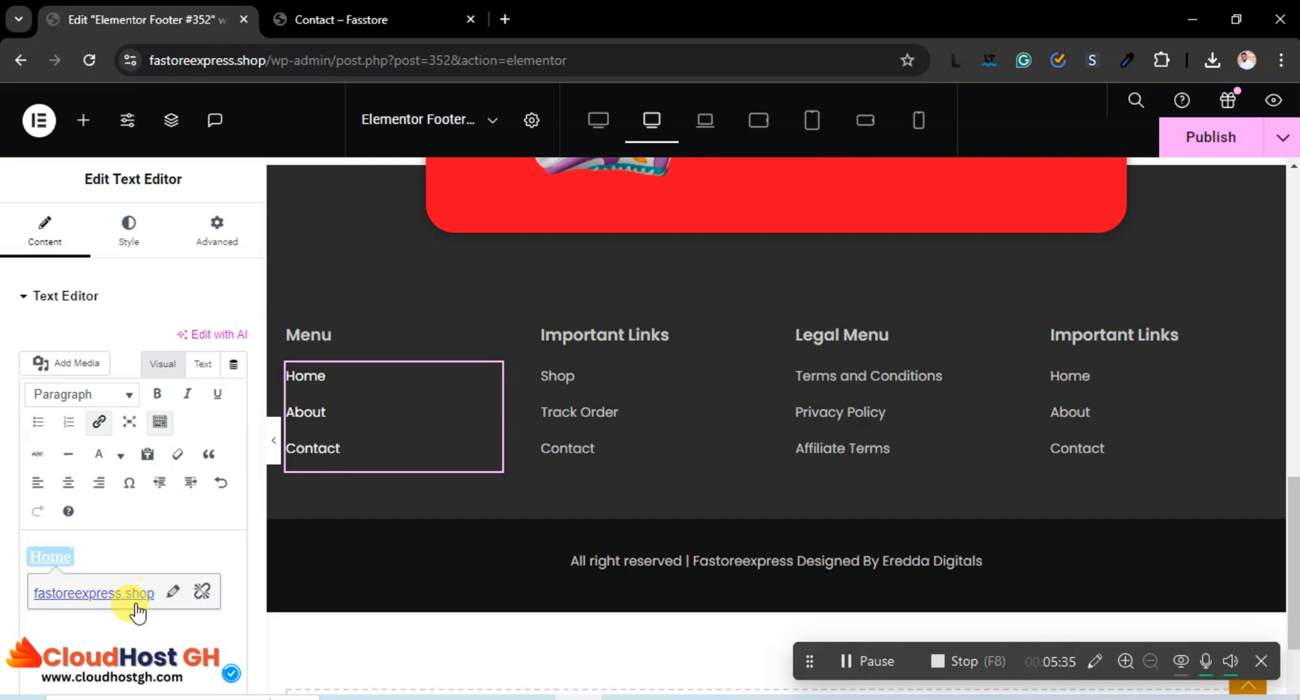
pyautogui.click(108, 655)
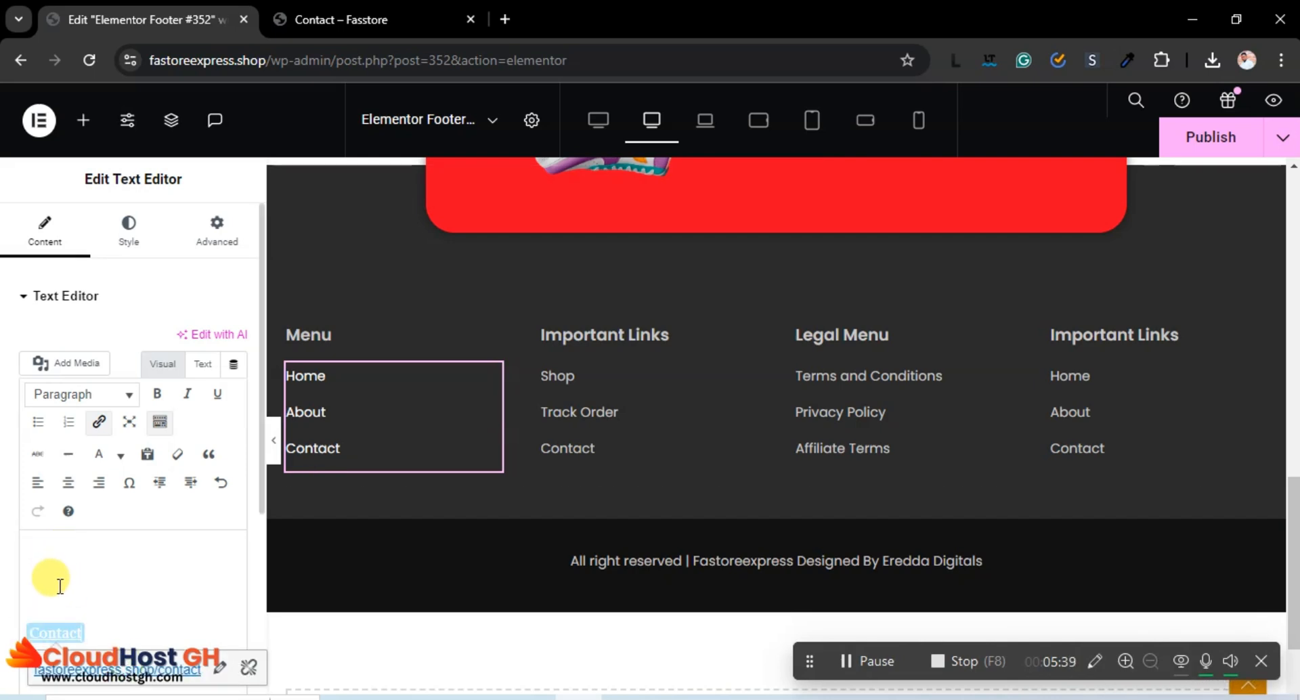
pyautogui.click(1195, 145)
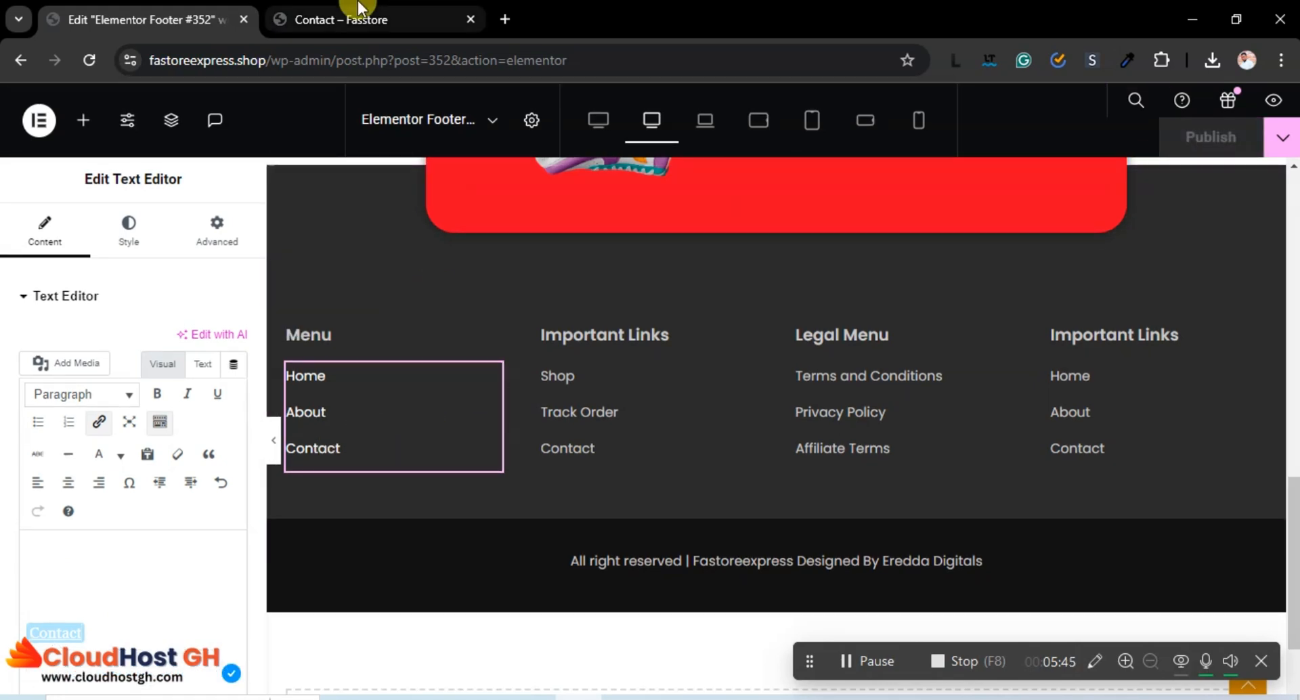
# Reload the live store's Contact page, inspect the footer's Menu entries and test the Home link.
pyautogui.click(339, 19)
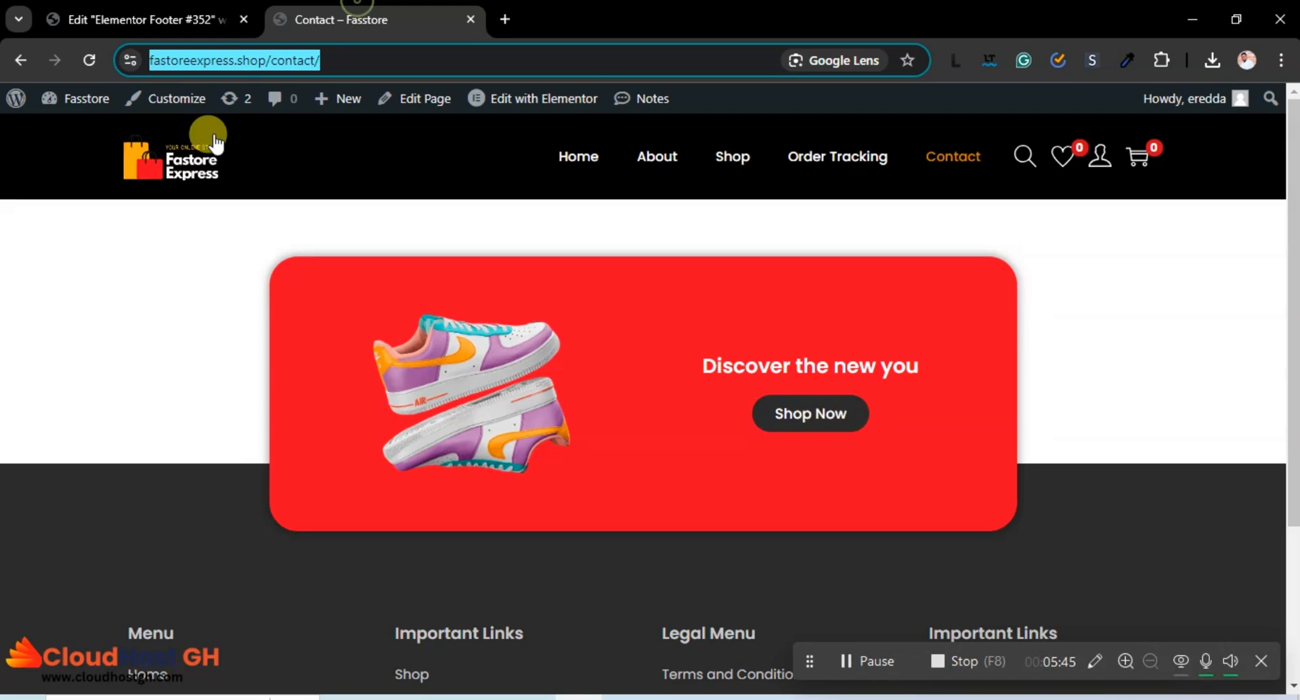
pyautogui.click(90, 62)
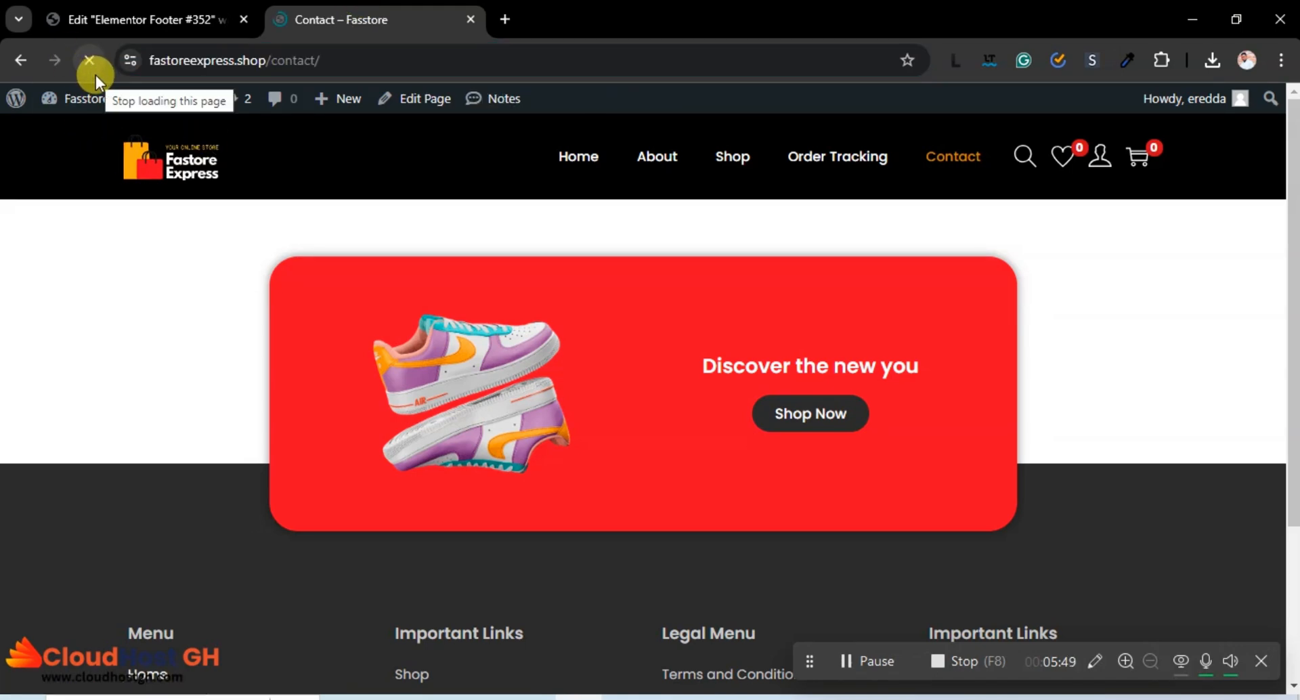
pyautogui.scroll(-3, 171, 454)
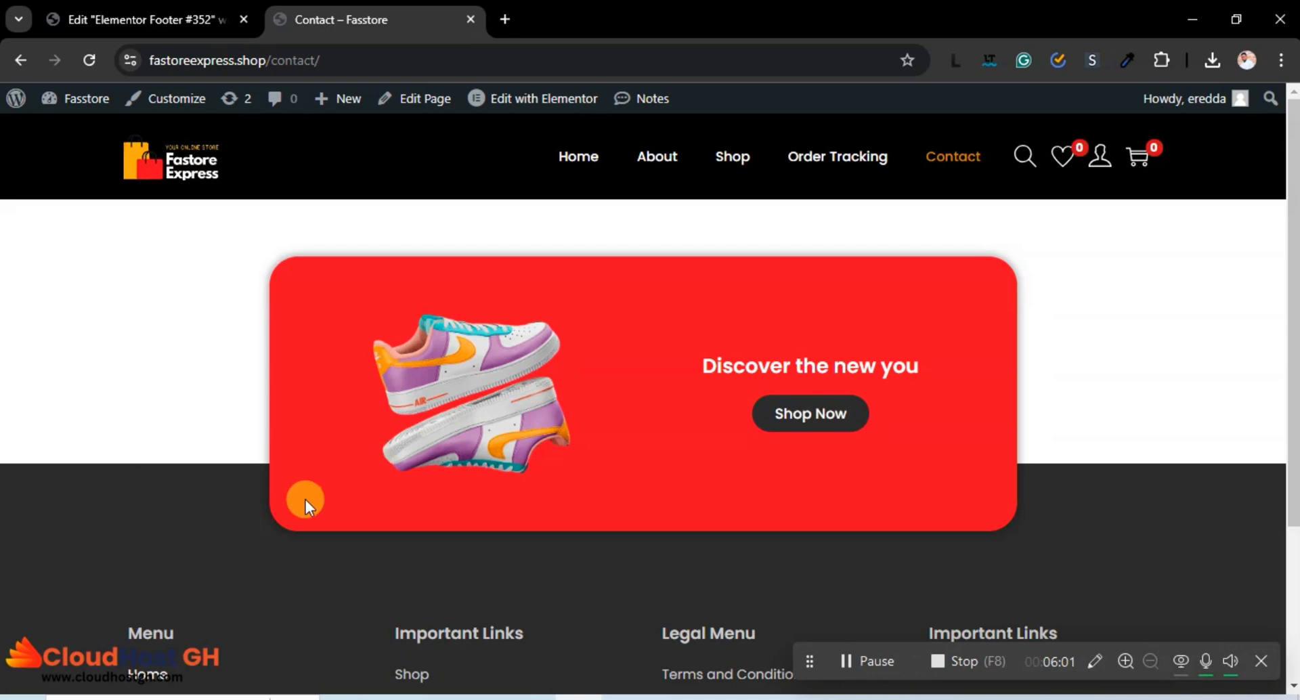
pyautogui.scroll(-3, 307, 501)
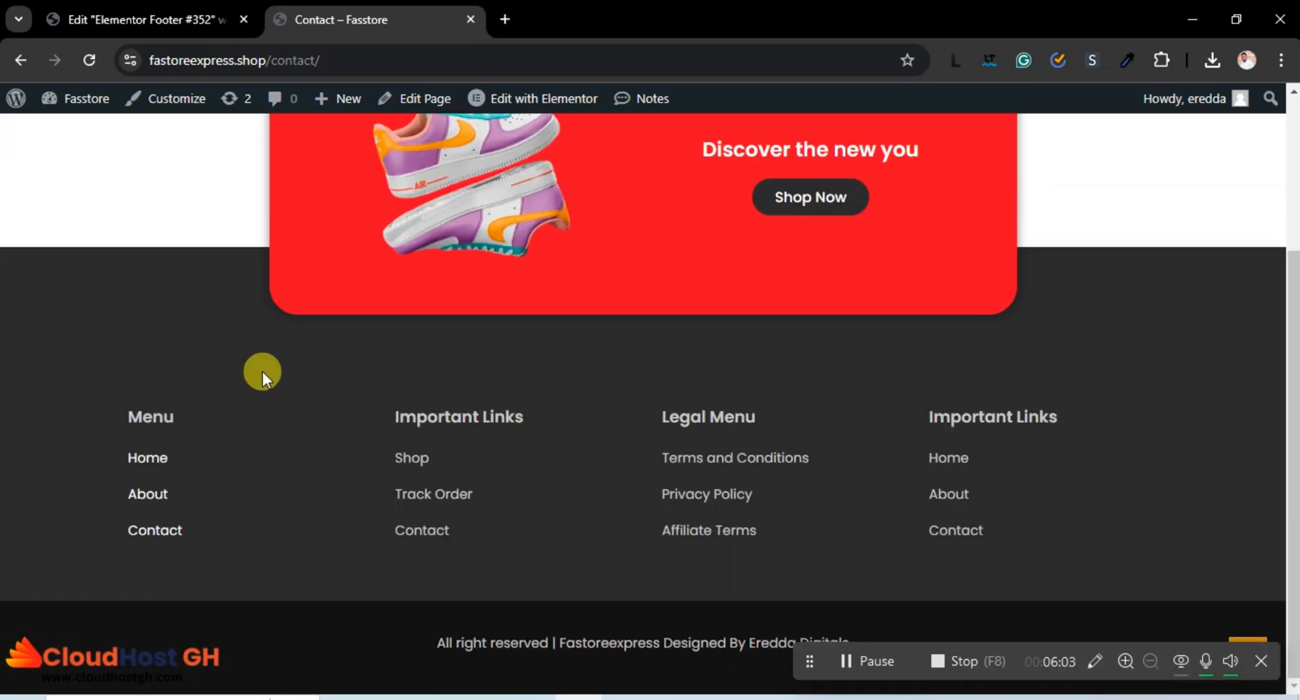
pyautogui.click(156, 461)
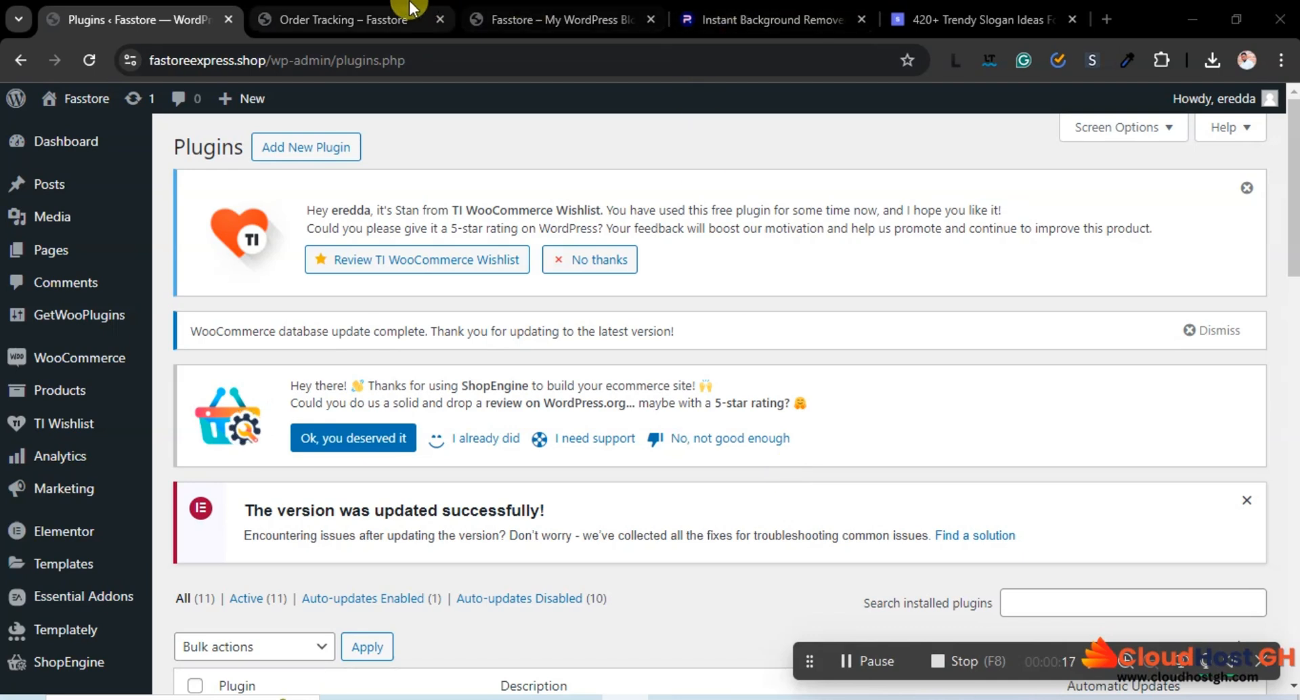
# Check the live Order Tracking page and open the details of the installed Order Tracker for WooCommerce plugin.
pyautogui.click(338, 19)
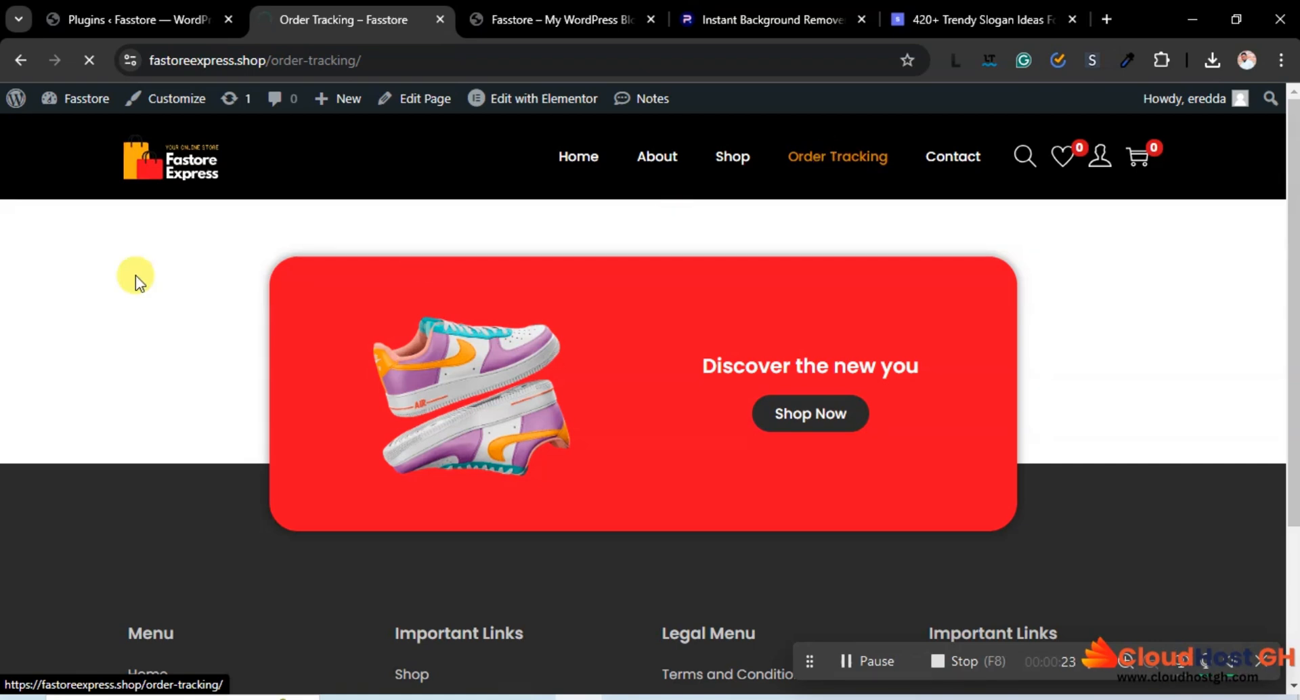
pyautogui.click(153, 15)
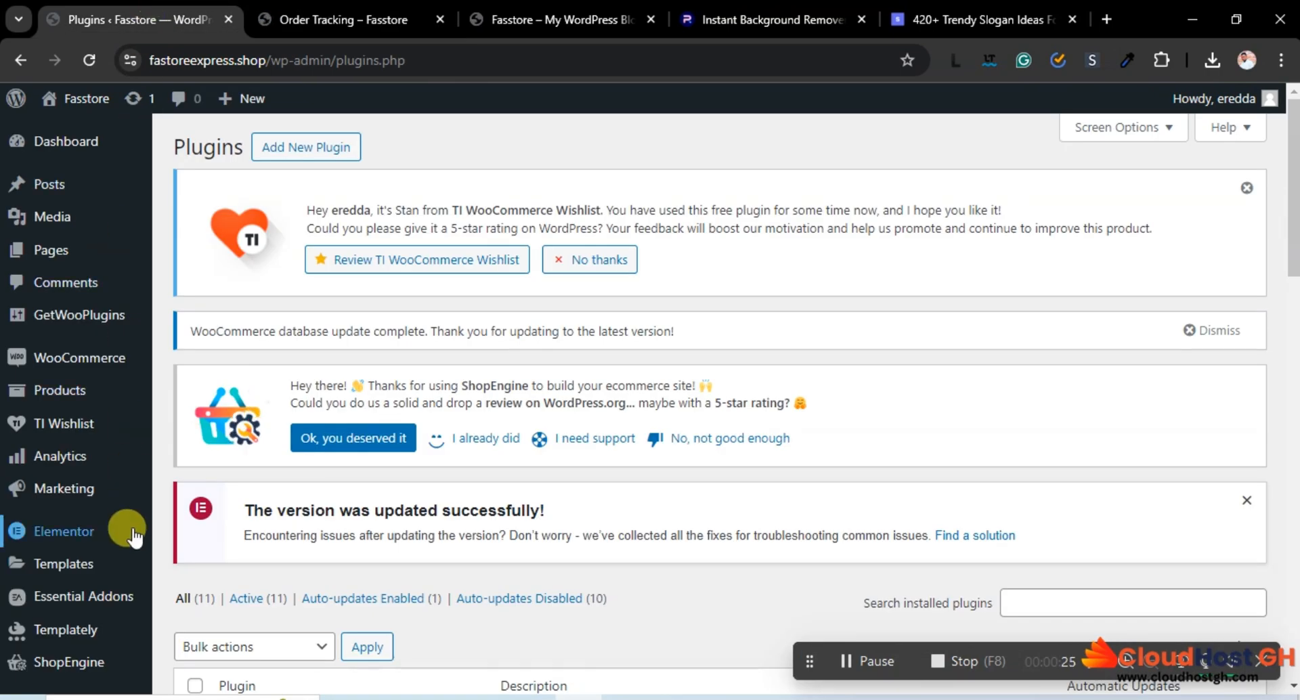
pyautogui.scroll(-5, 128, 531)
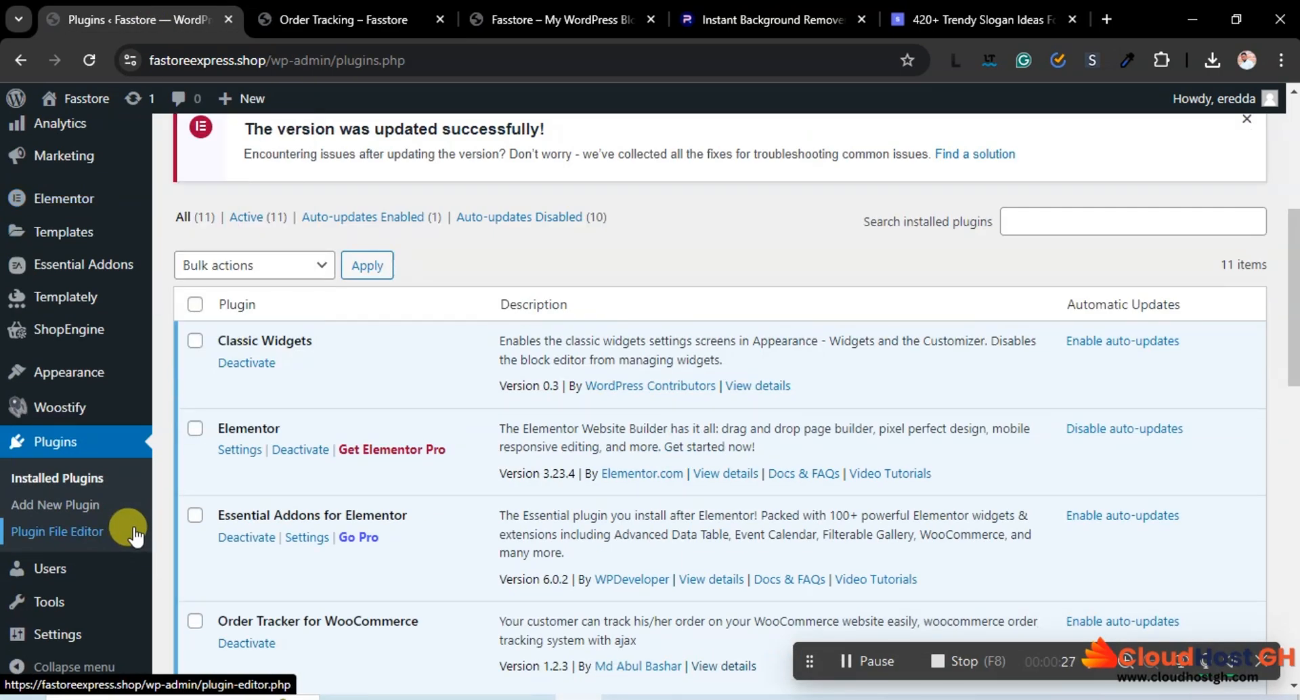
pyautogui.scroll(-4, 282, 509)
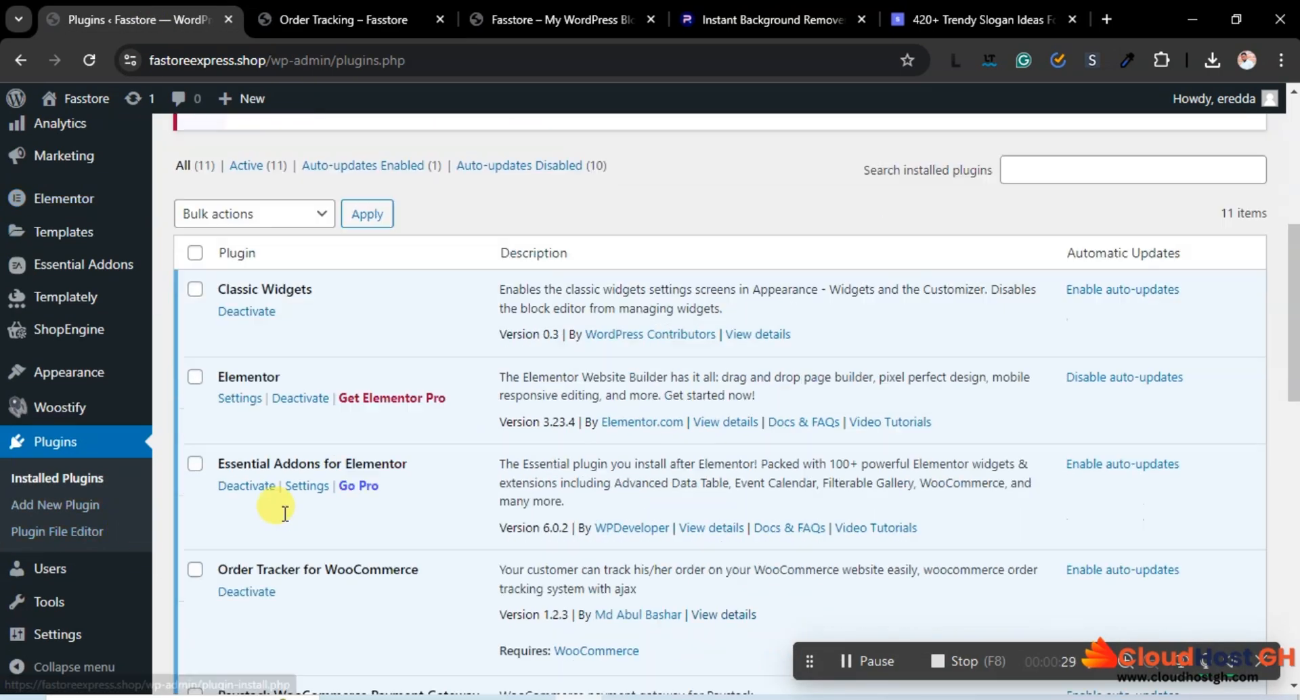
pyautogui.scroll(-2, 281, 518)
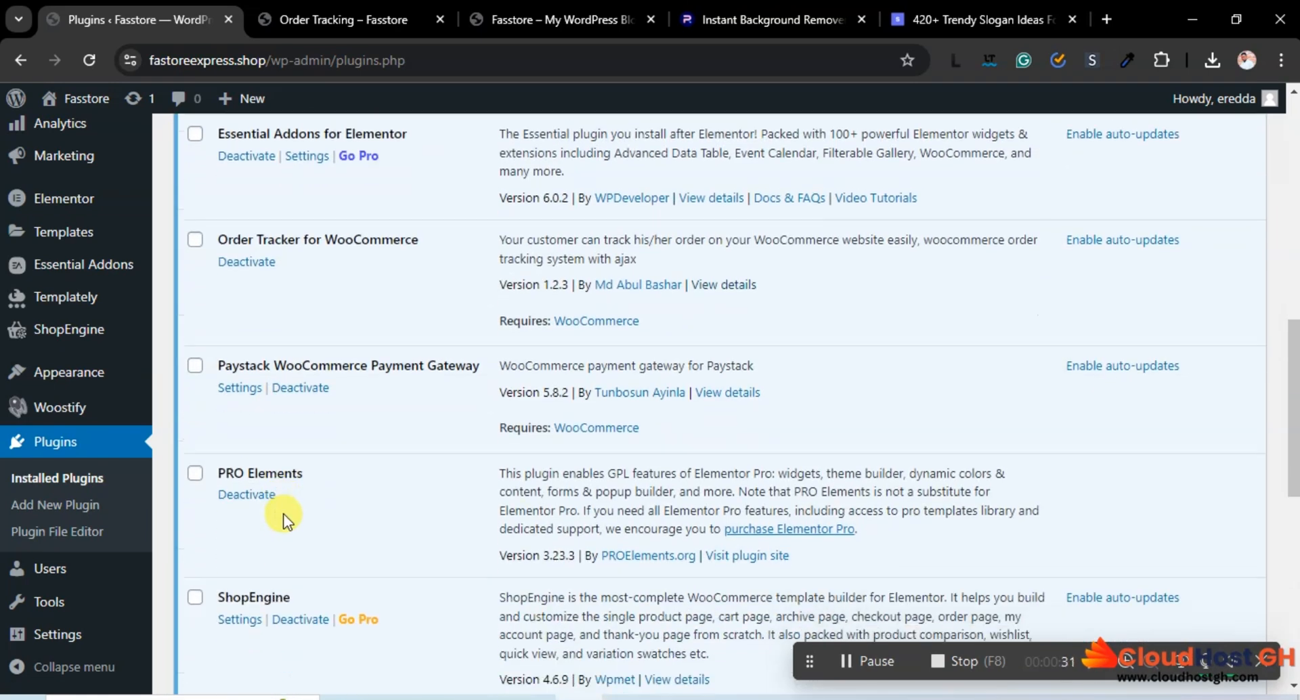
pyautogui.scroll(2, 291, 406)
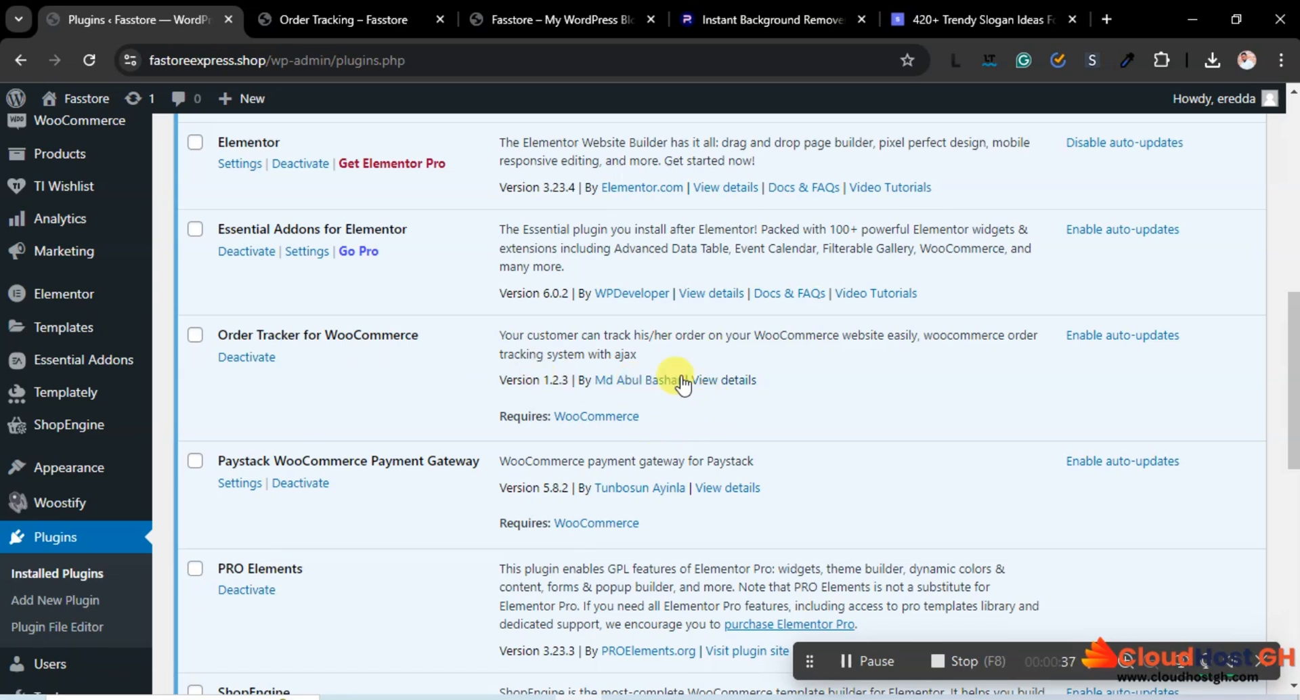
pyautogui.click(716, 388)
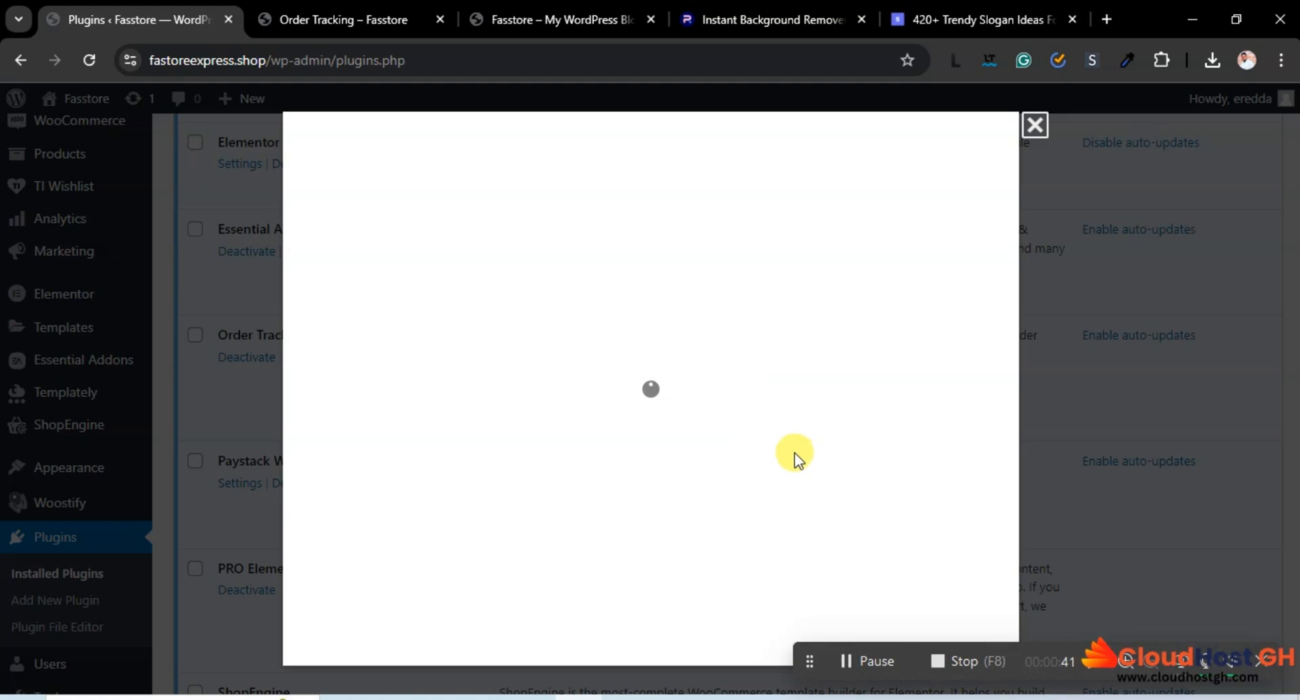
# Copy the [cbwct-order-tracker] shortcode from the plugin's description and close its details.
pyautogui.scroll(-1, 789, 453)
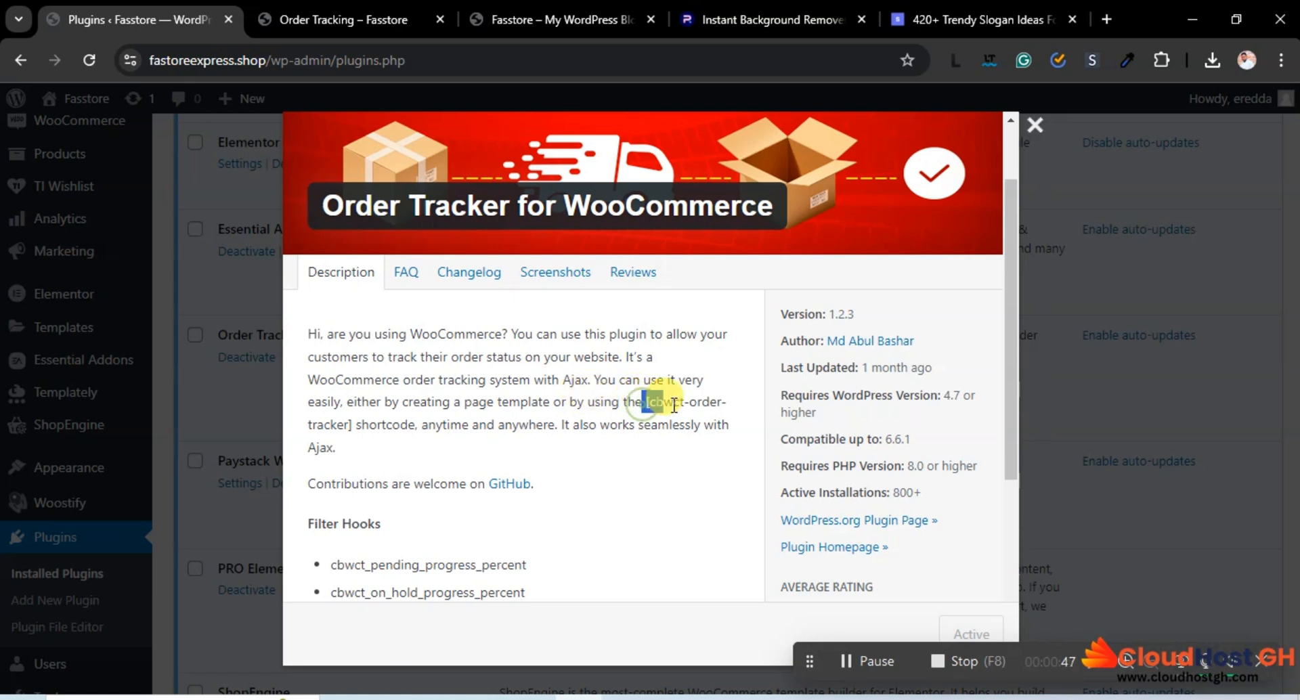
pyautogui.moveTo(644, 403); pyautogui.dragTo(369, 430)
pyautogui.hotkey('ctrl', 'c')
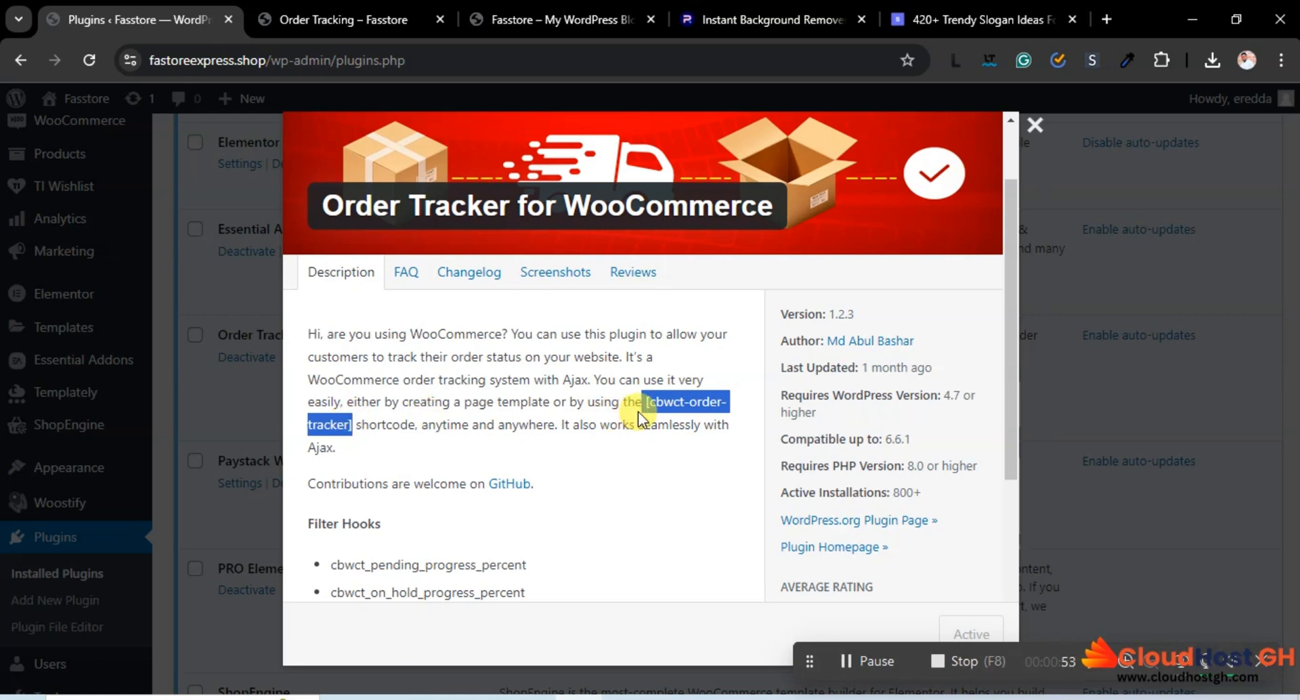
pyautogui.rightClick(657, 400)
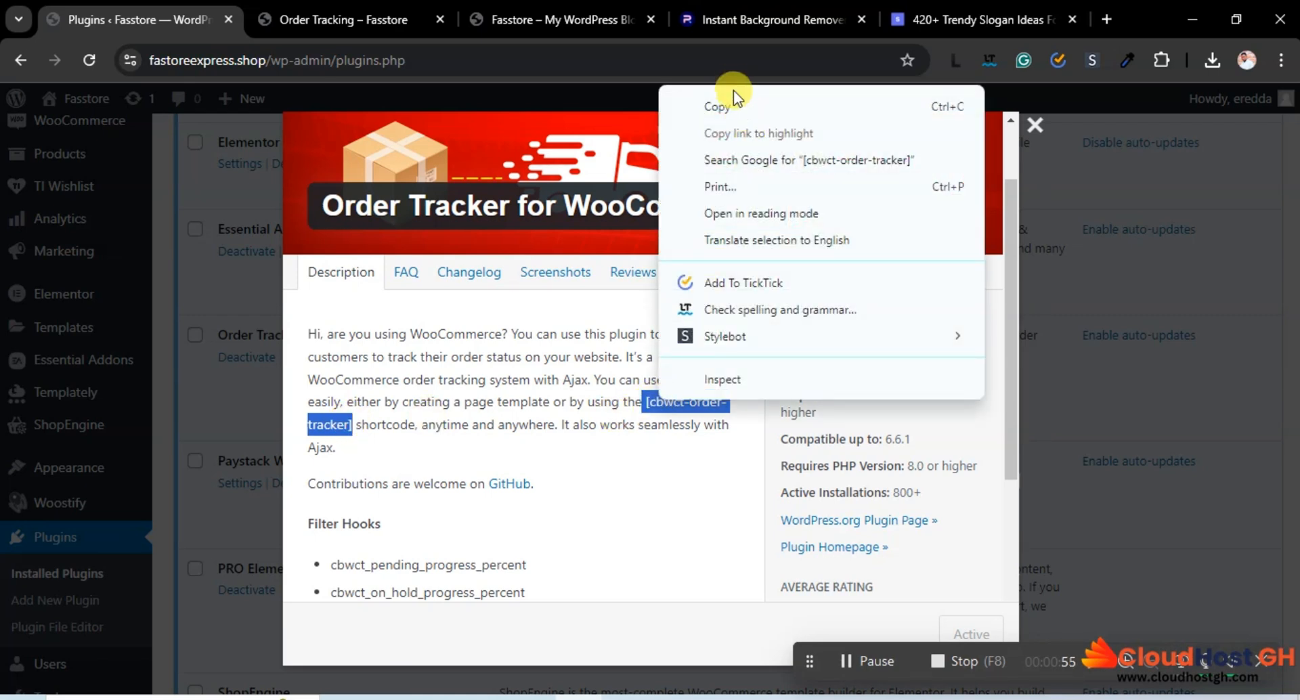
pyautogui.click(730, 107)
pyautogui.click(1034, 123)
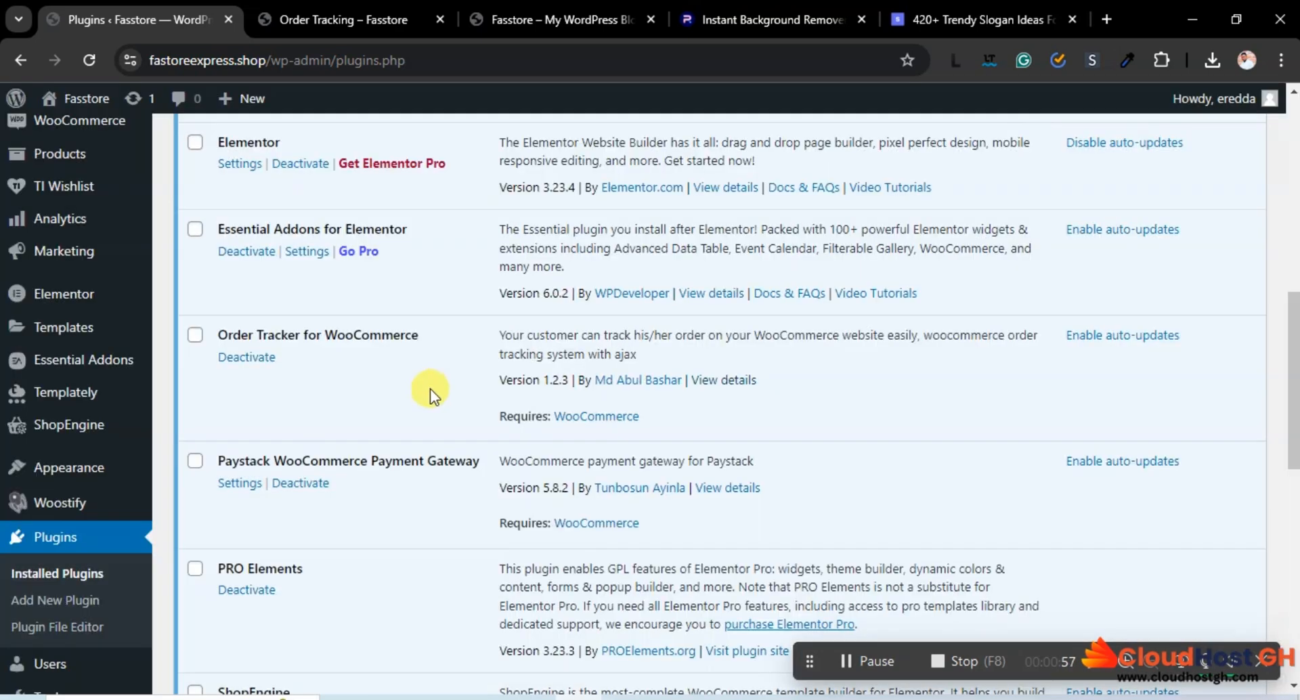
# Visit the store's Order Tracking page and open it for editing in Elementor.
pyautogui.click(106, 105)
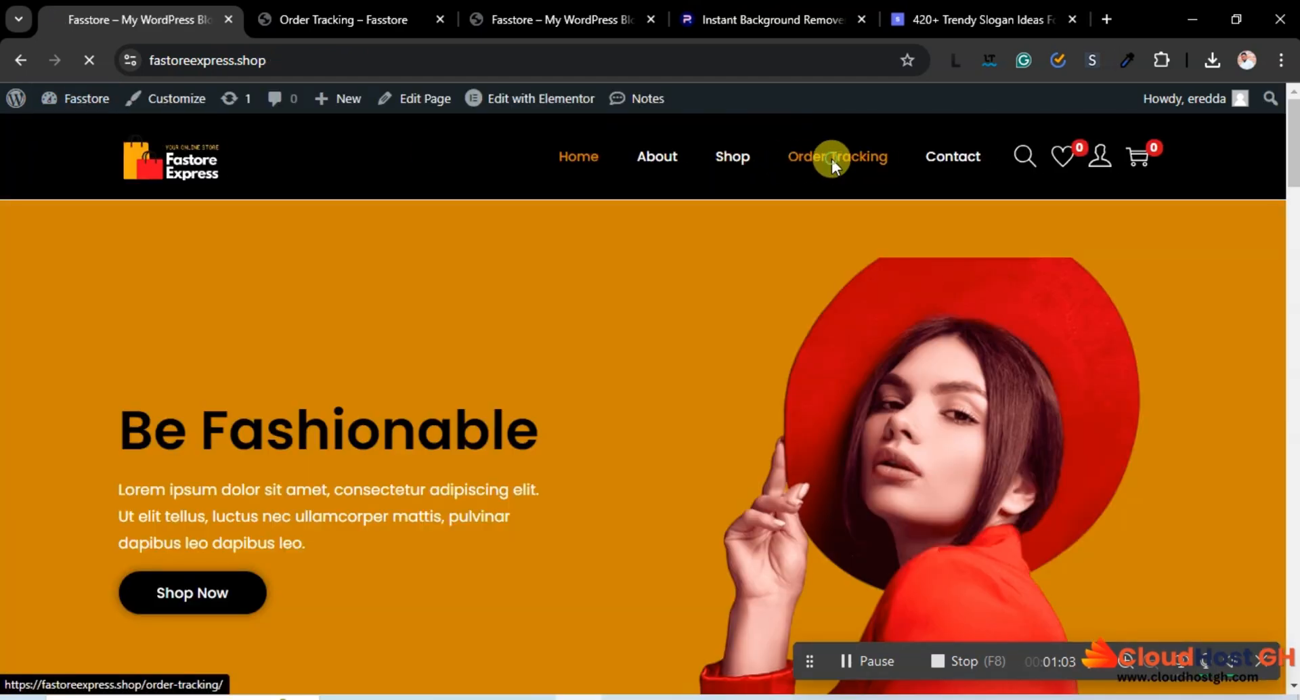
pyautogui.click(832, 159)
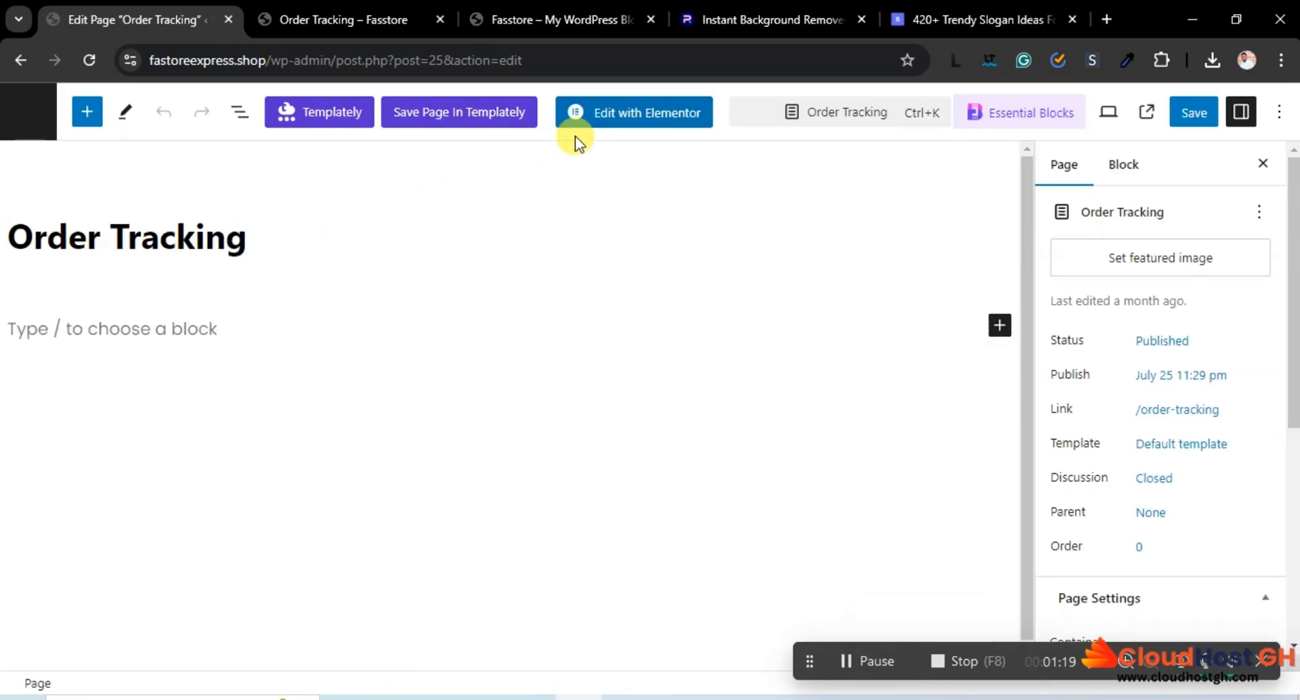
pyautogui.click(650, 115)
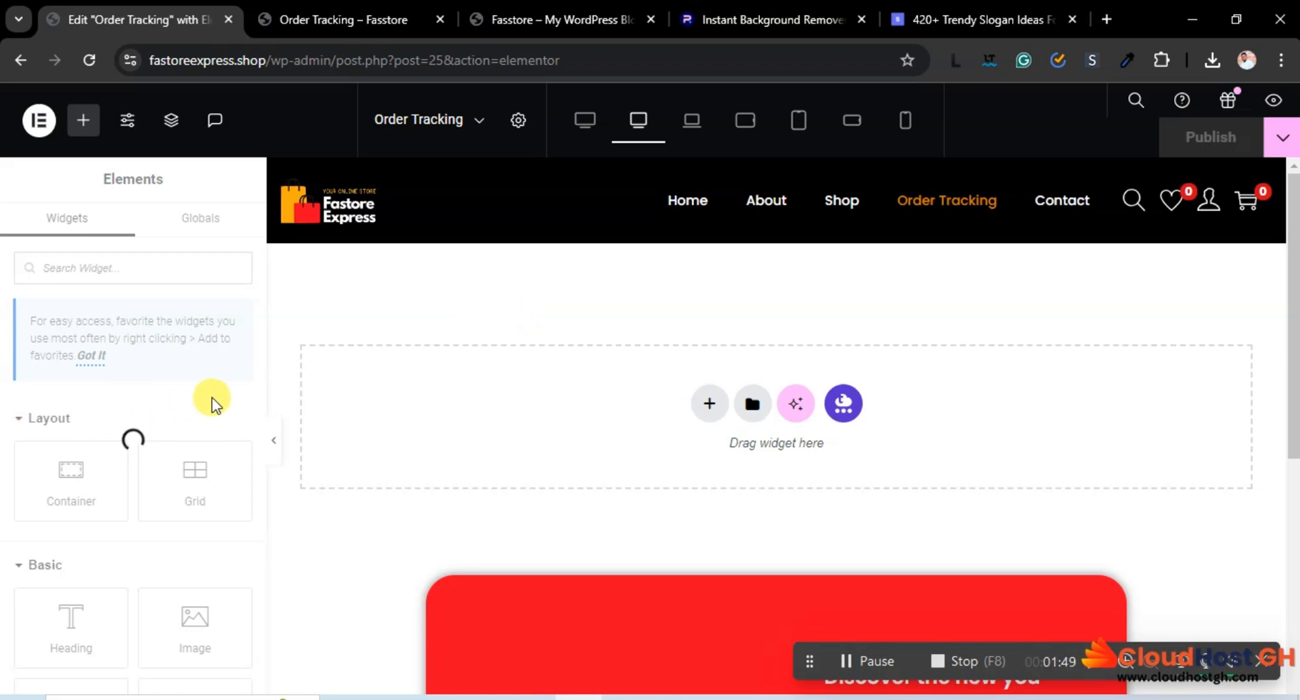
# Hide the Order Tracking page's title, set its page layout to Elementor Full Width and publish the page.
pyautogui.click(514, 123)
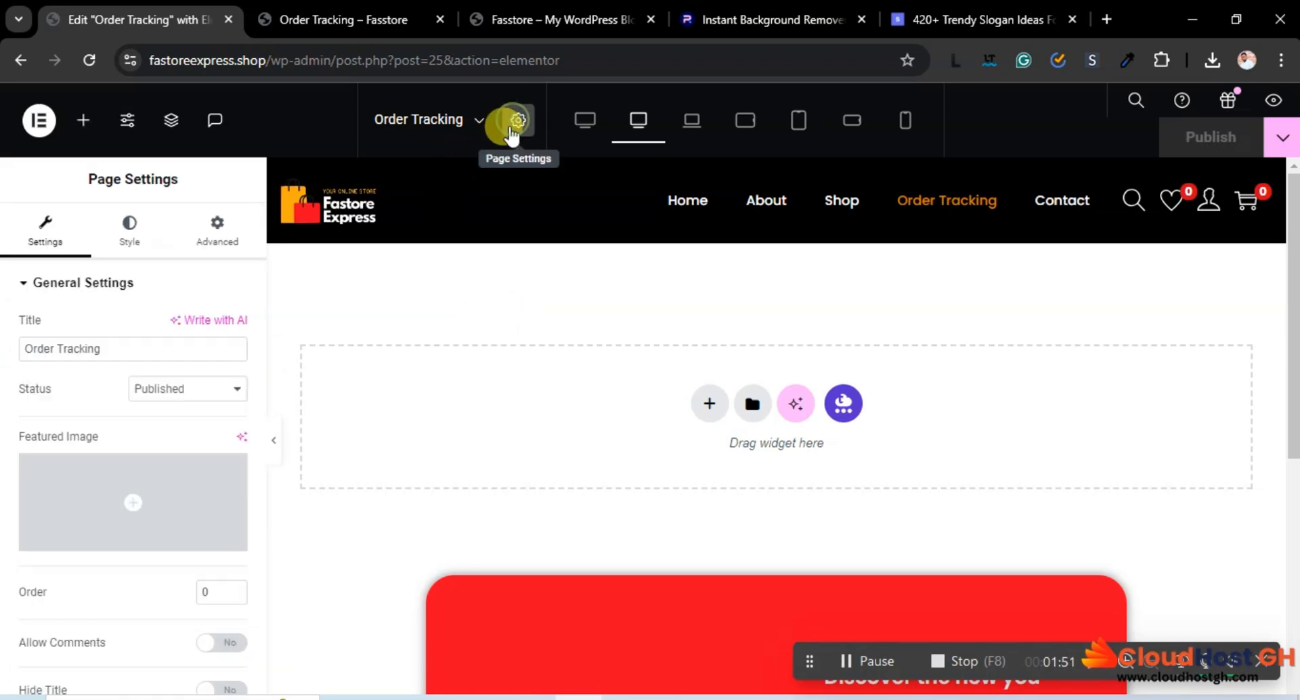
pyautogui.scroll(-4, 131, 501)
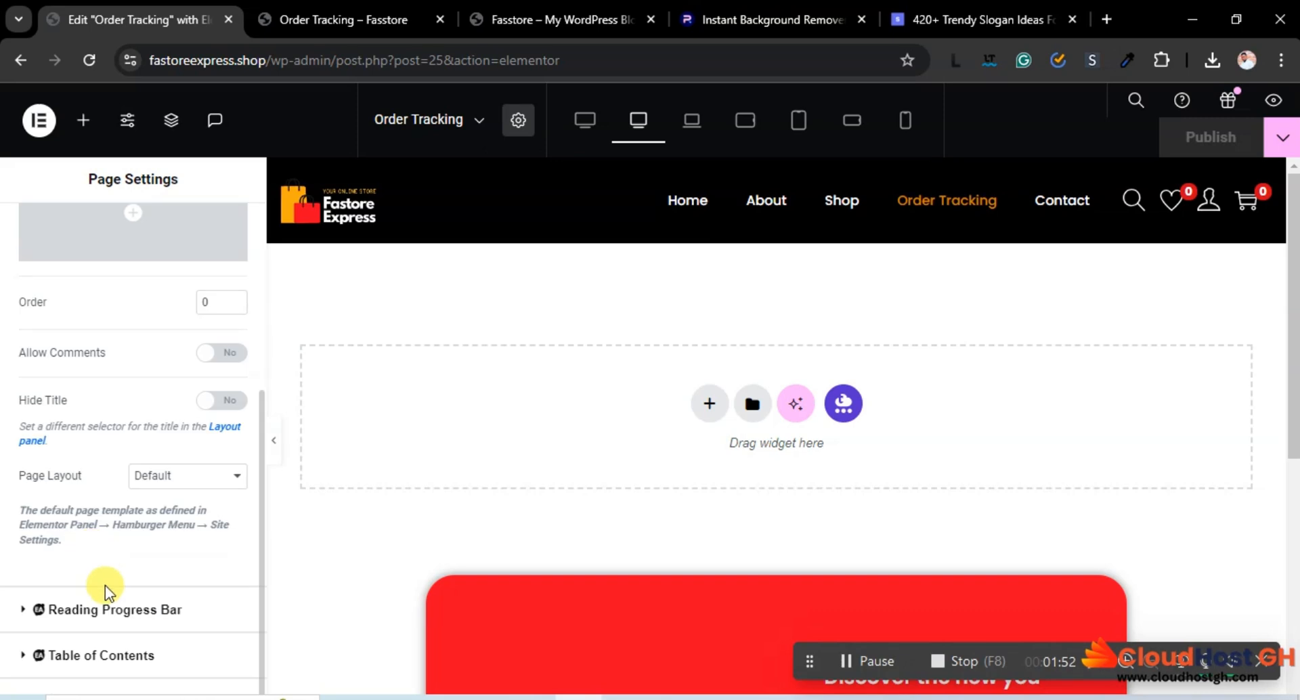
pyautogui.click(222, 401)
pyautogui.click(188, 475)
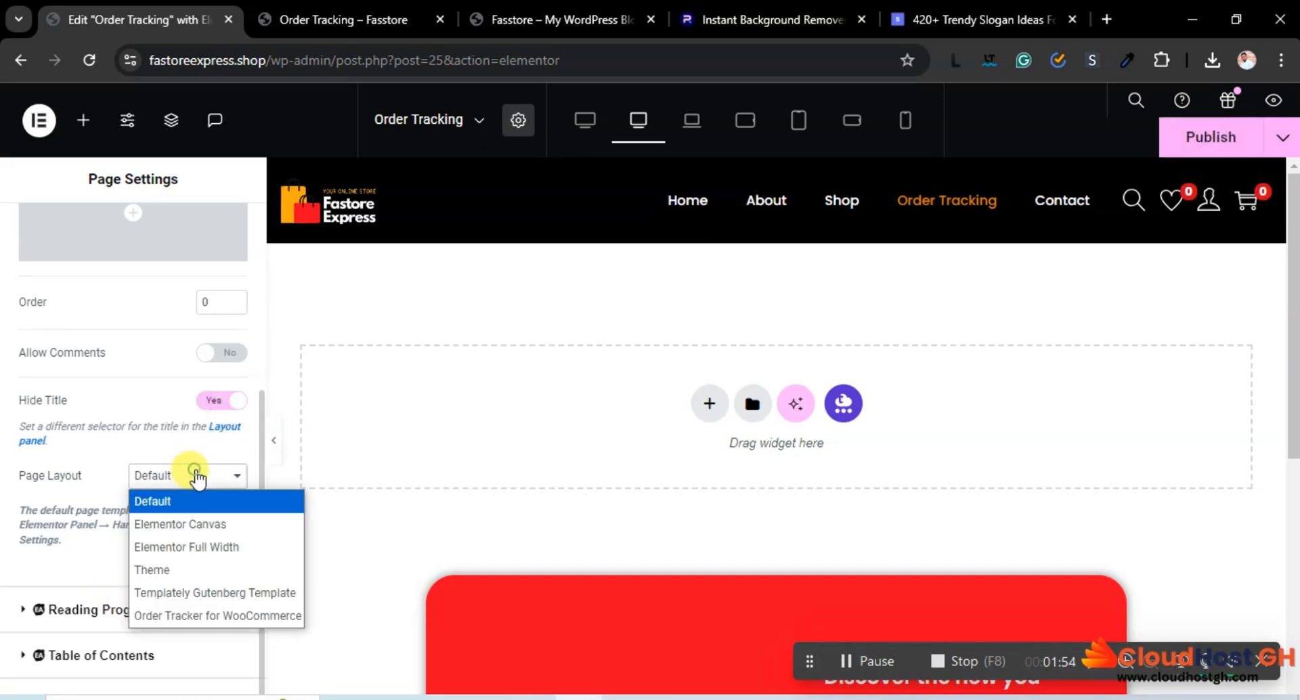
pyautogui.click(210, 554)
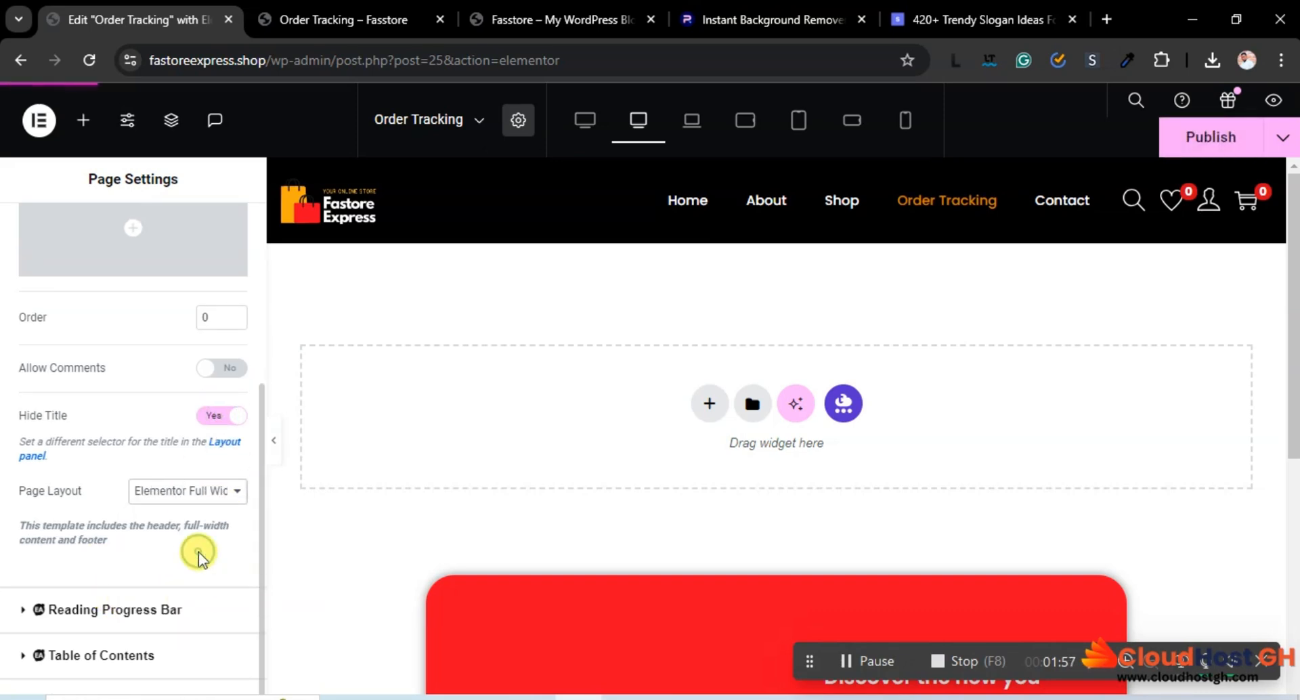
pyautogui.click(1189, 141)
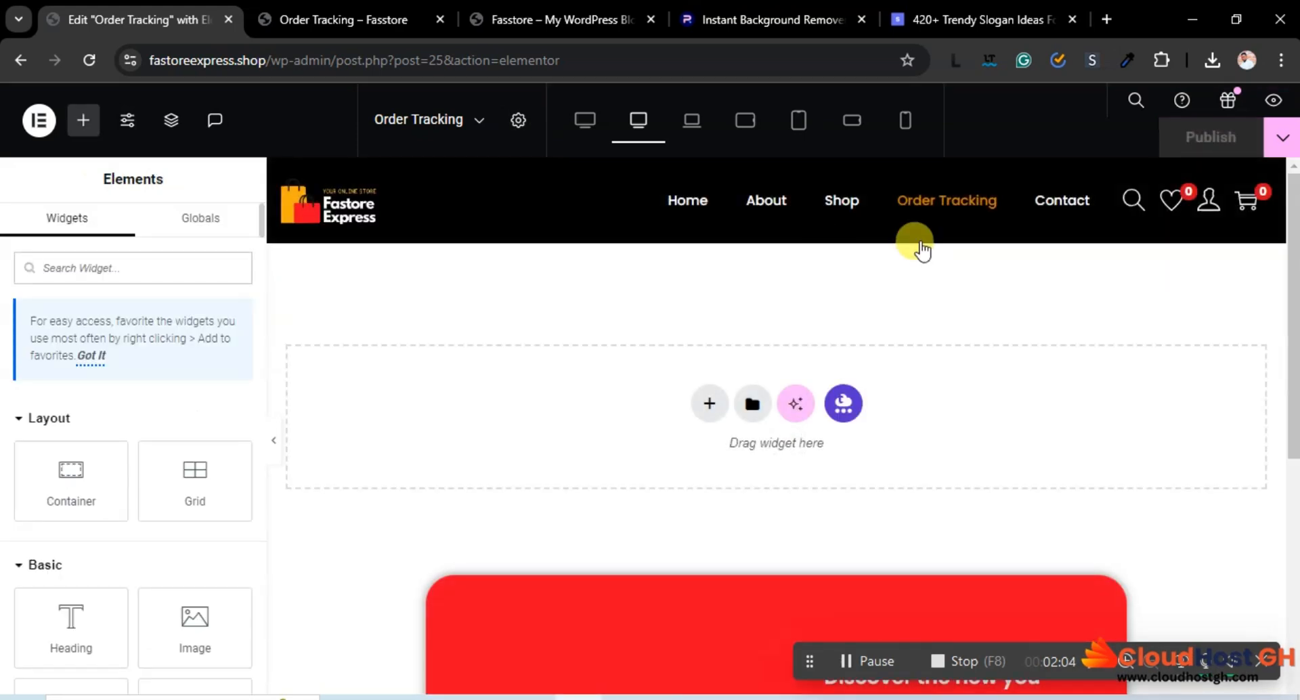
# Add a single-column Flexbox container and, below it, a three-column Flexbox container with a wide middle column.
pyautogui.click(709, 403)
pyautogui.click(720, 466)
pyautogui.click(512, 444)
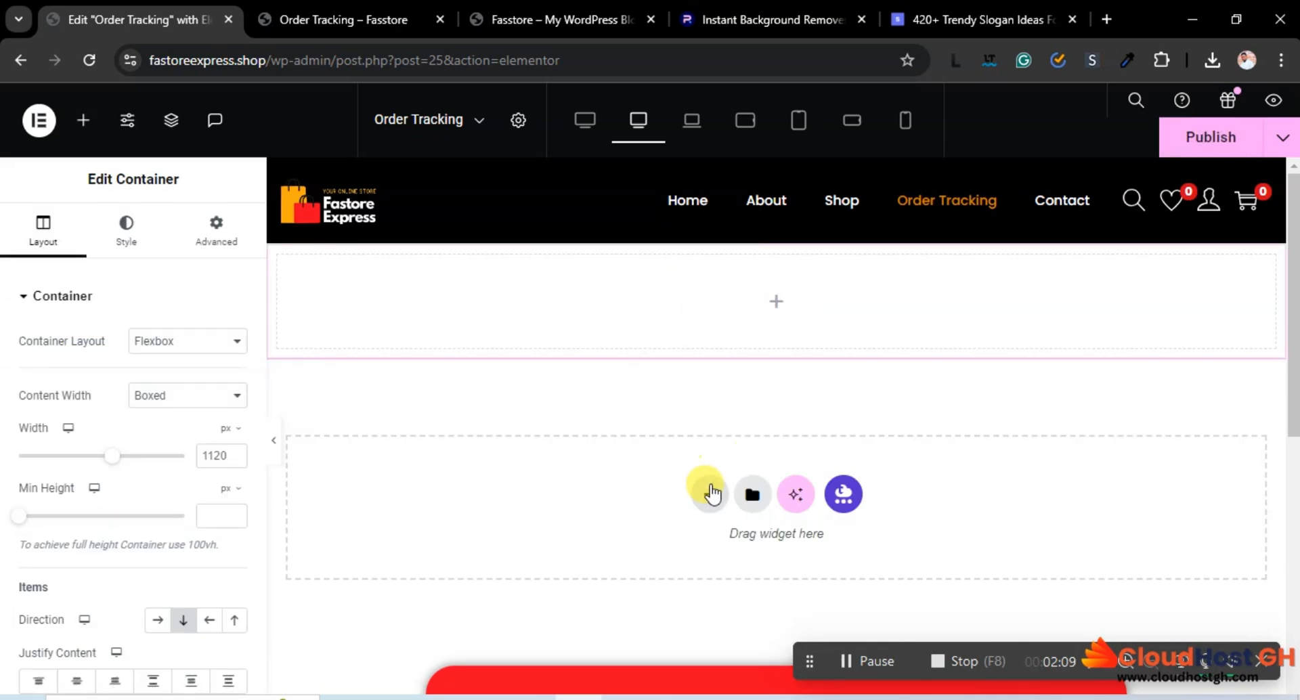
pyautogui.click(709, 493)
pyautogui.click(738, 537)
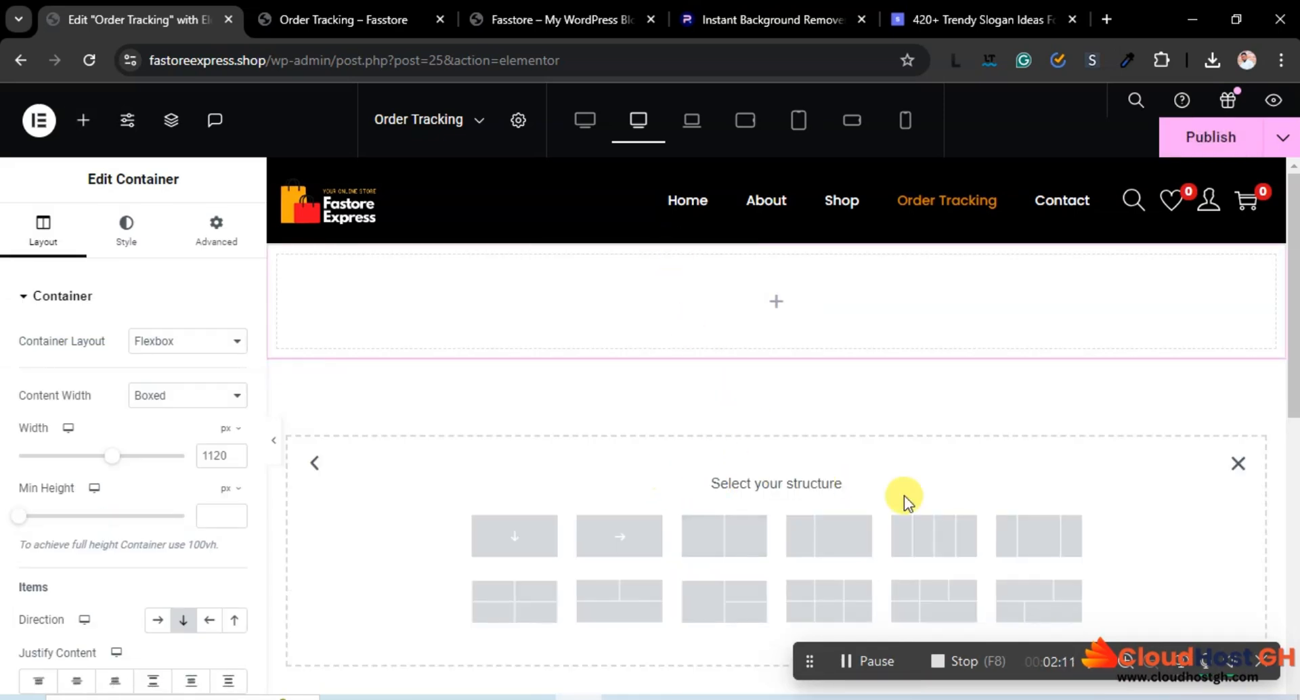
pyautogui.click(1032, 559)
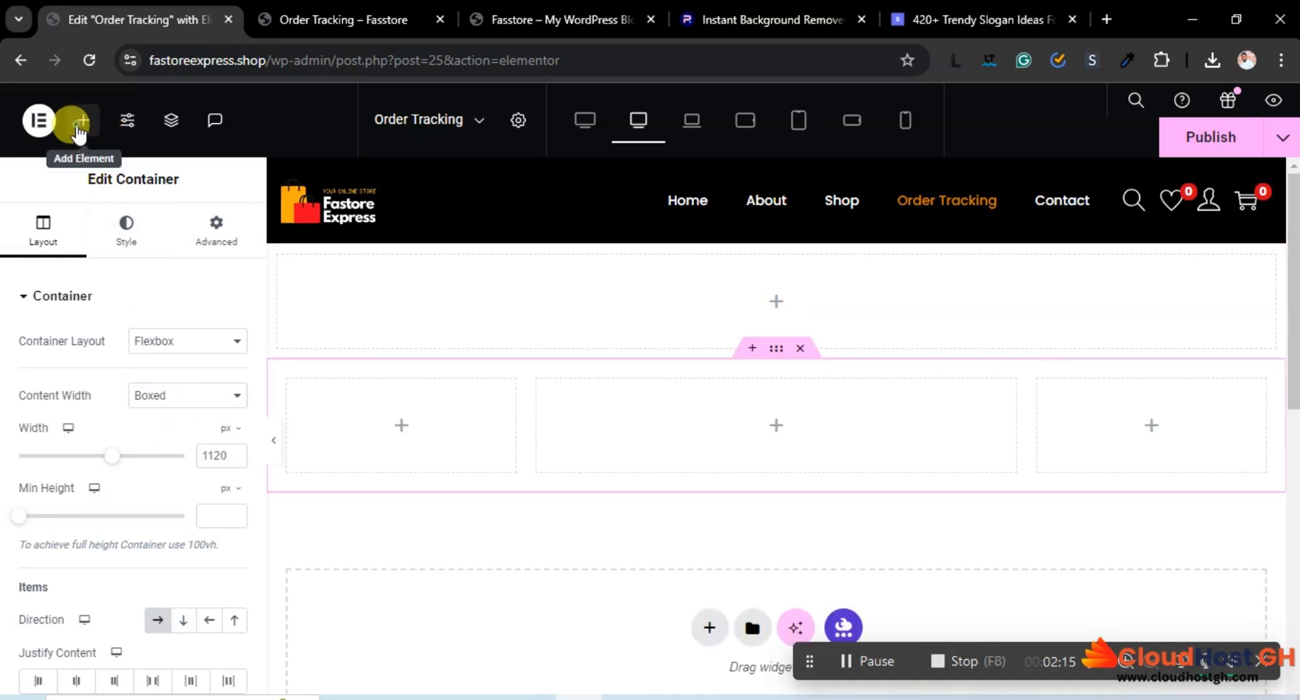
# Place a Shortcode widget in the middle column of the three-column container and fill it with [cbwct-order-tracker].
pyautogui.click(78, 128)
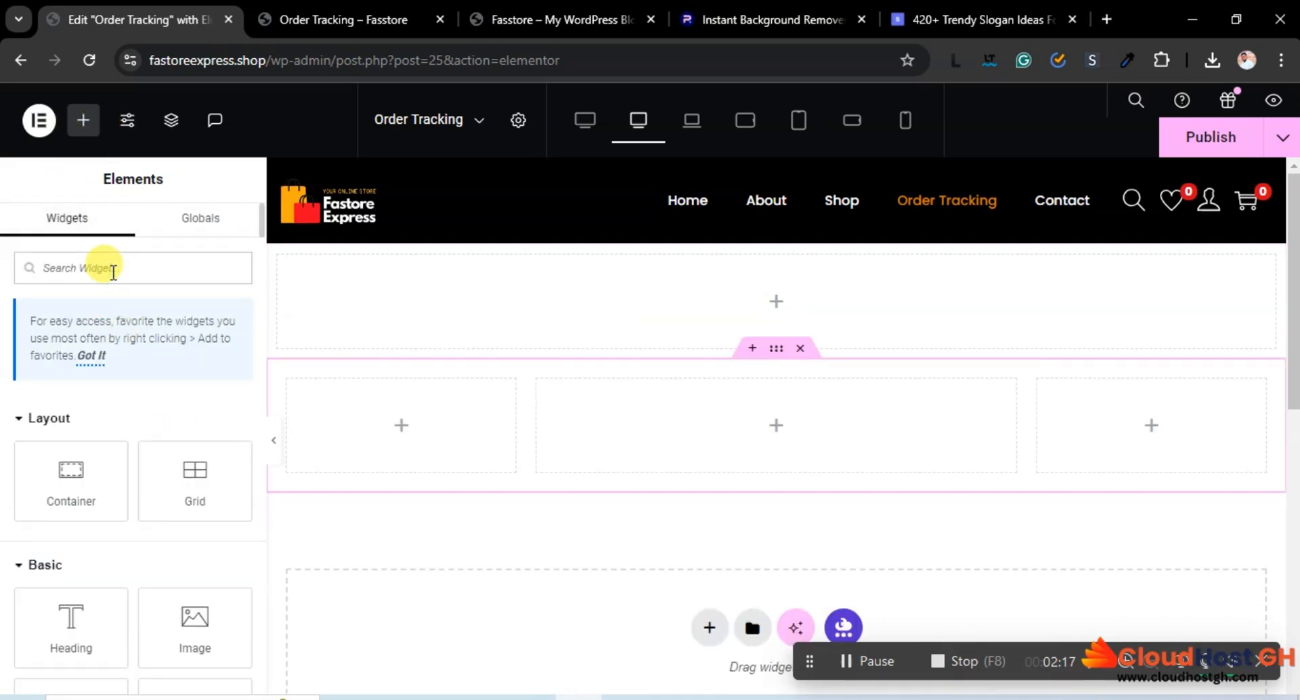
pyautogui.write('sho')
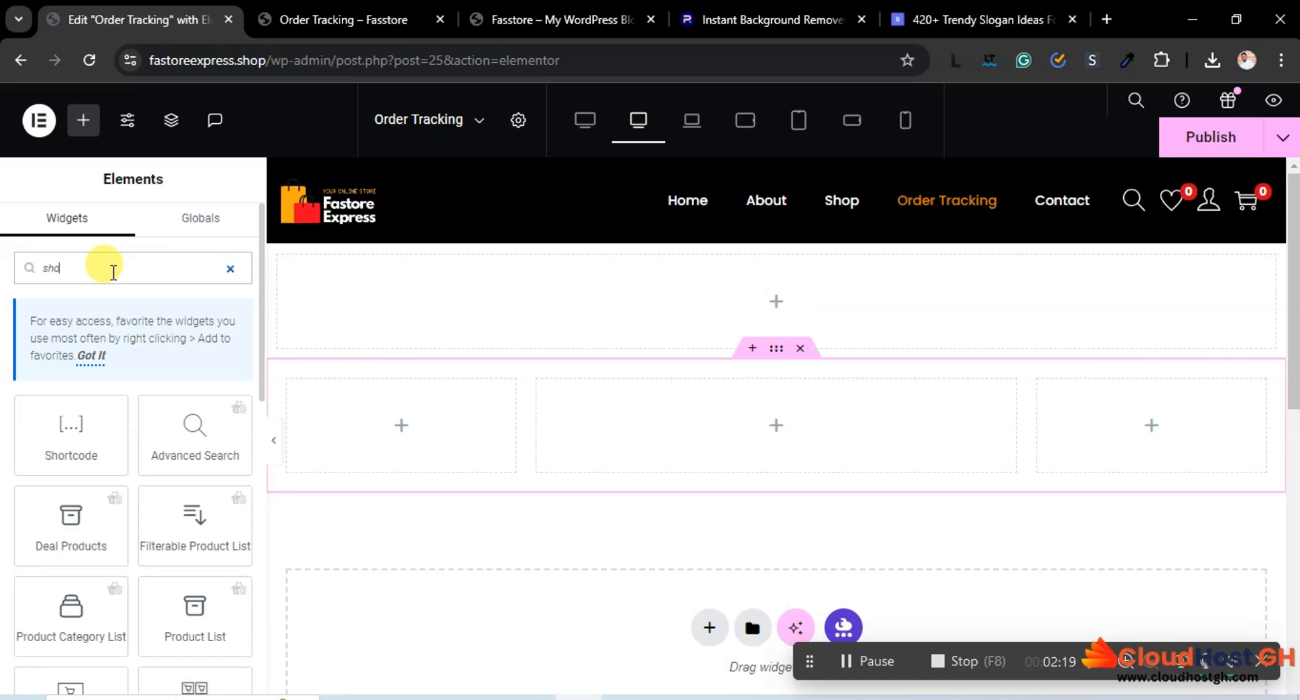
pyautogui.write('rt')
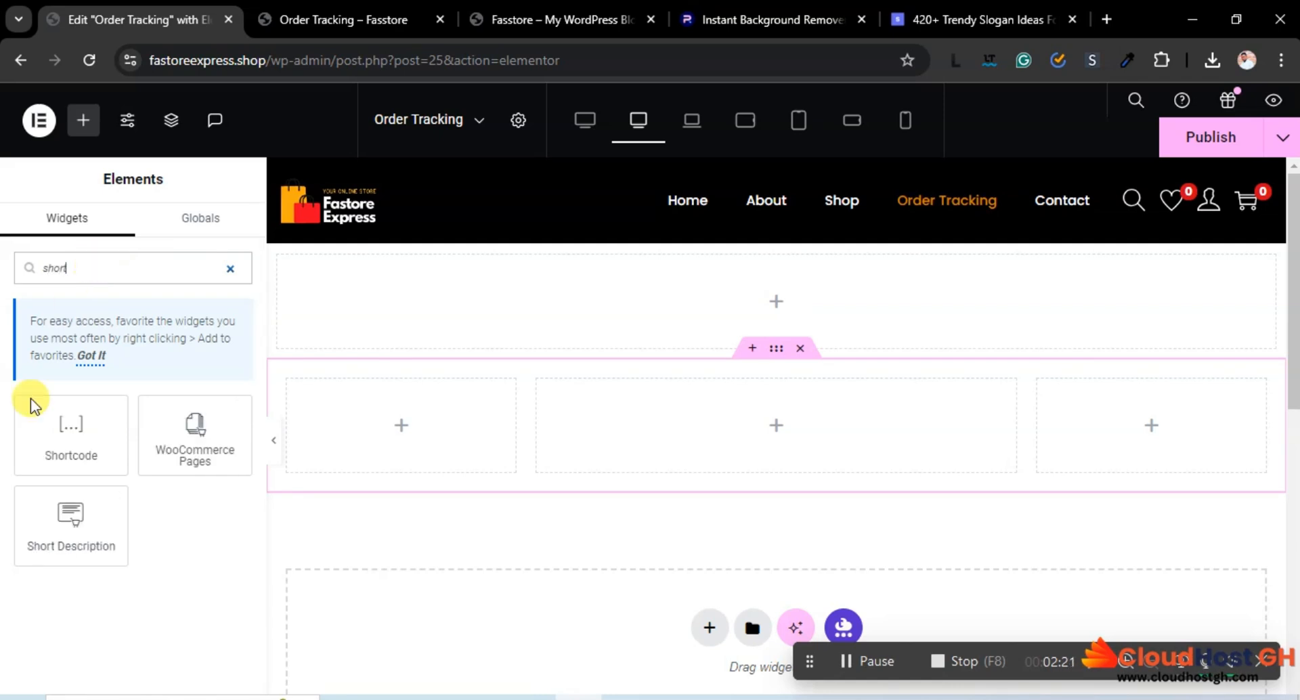
pyautogui.moveTo(37, 430); pyautogui.dragTo(783, 427)
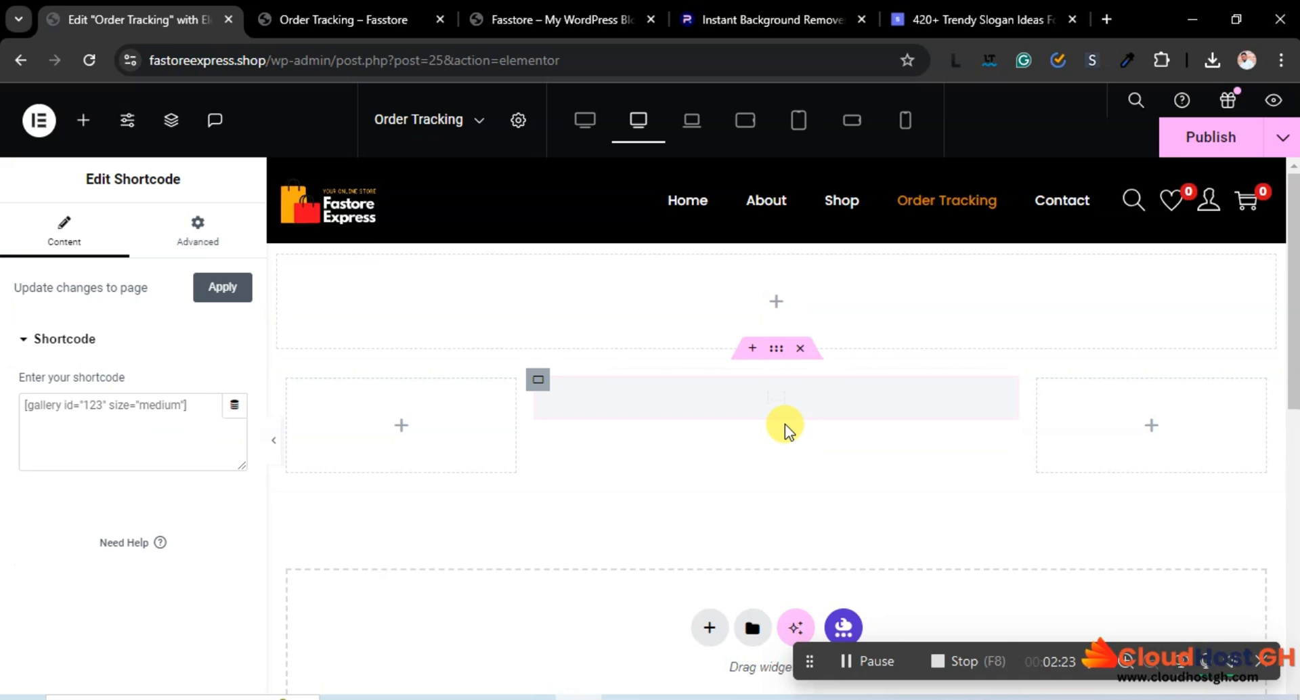
pyautogui.click(113, 411)
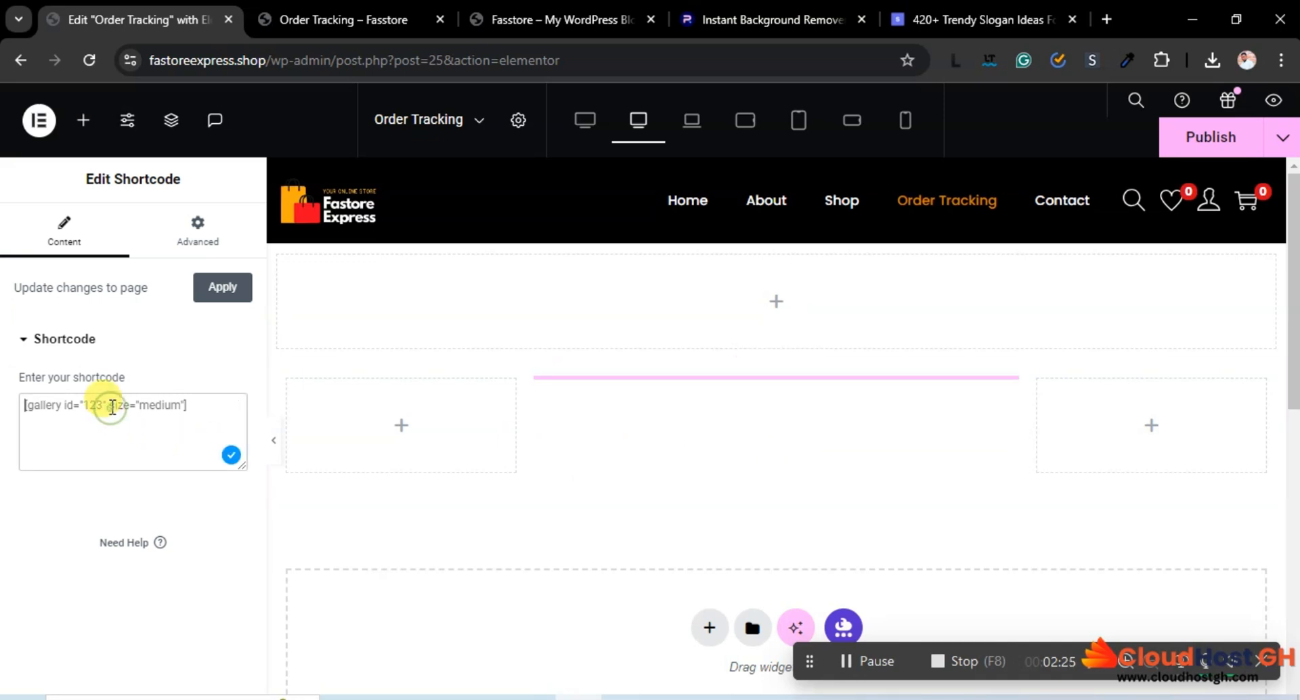
pyautogui.hotkey('ctrl', 'v')
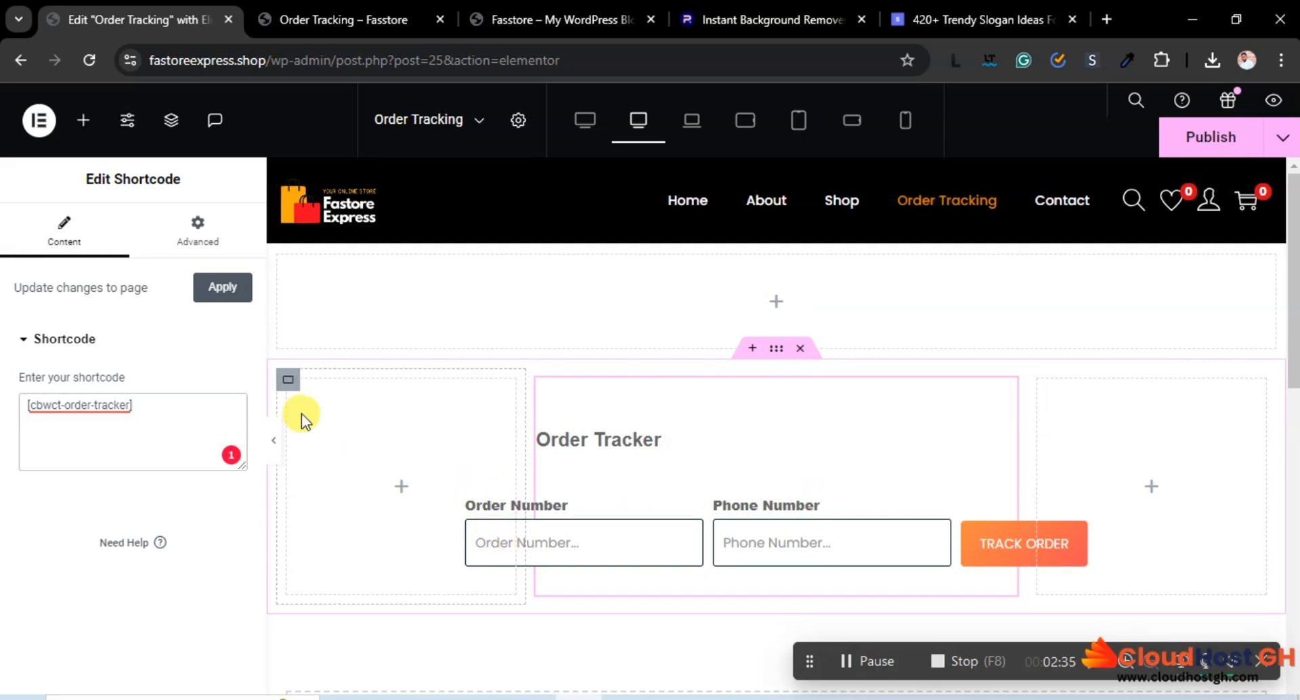
# Set the two outer columns' widths to 15% each and the middle order tracker column's width to 70%.
pyautogui.click(288, 381)
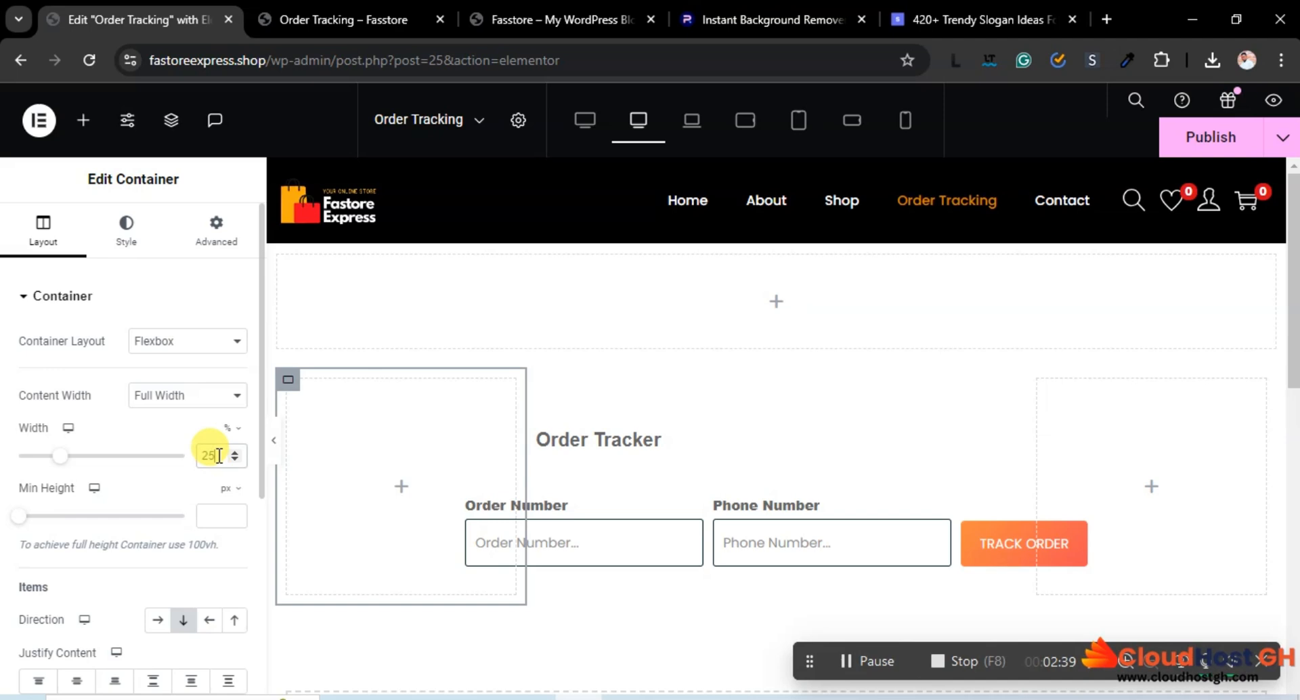
pyautogui.moveTo(218, 455); pyautogui.dragTo(164, 452)
pyautogui.write('15')
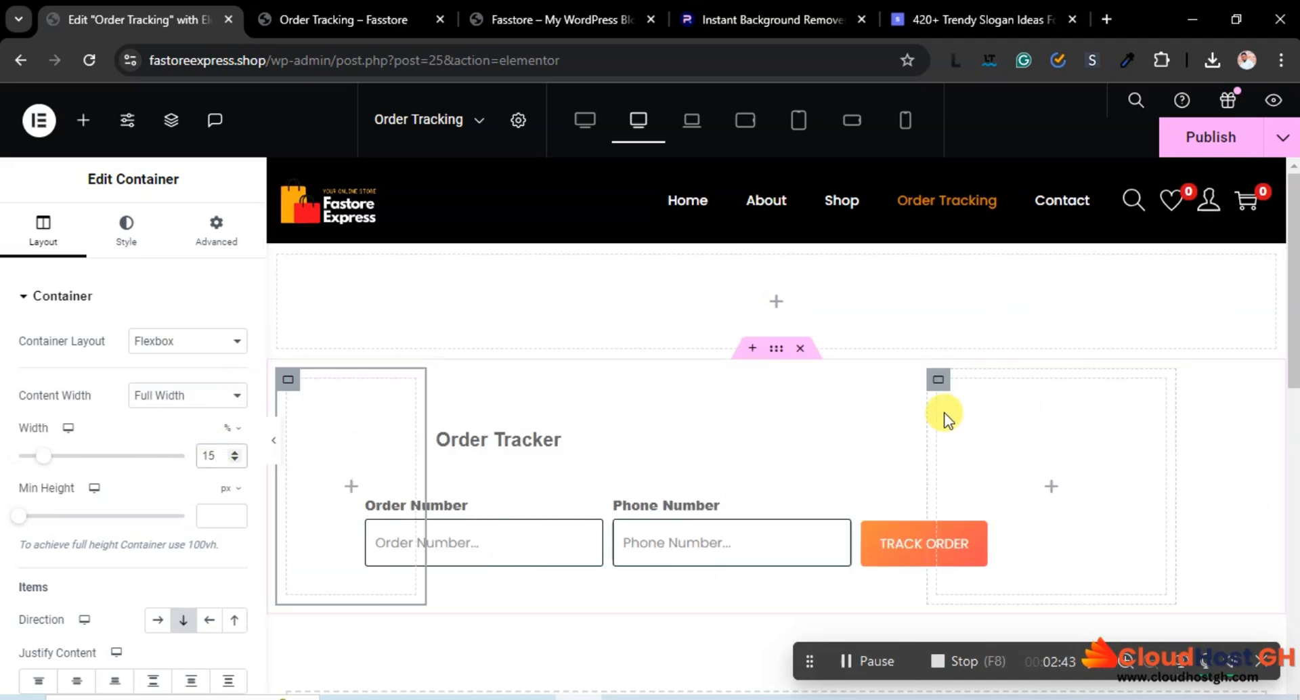
pyautogui.click(938, 381)
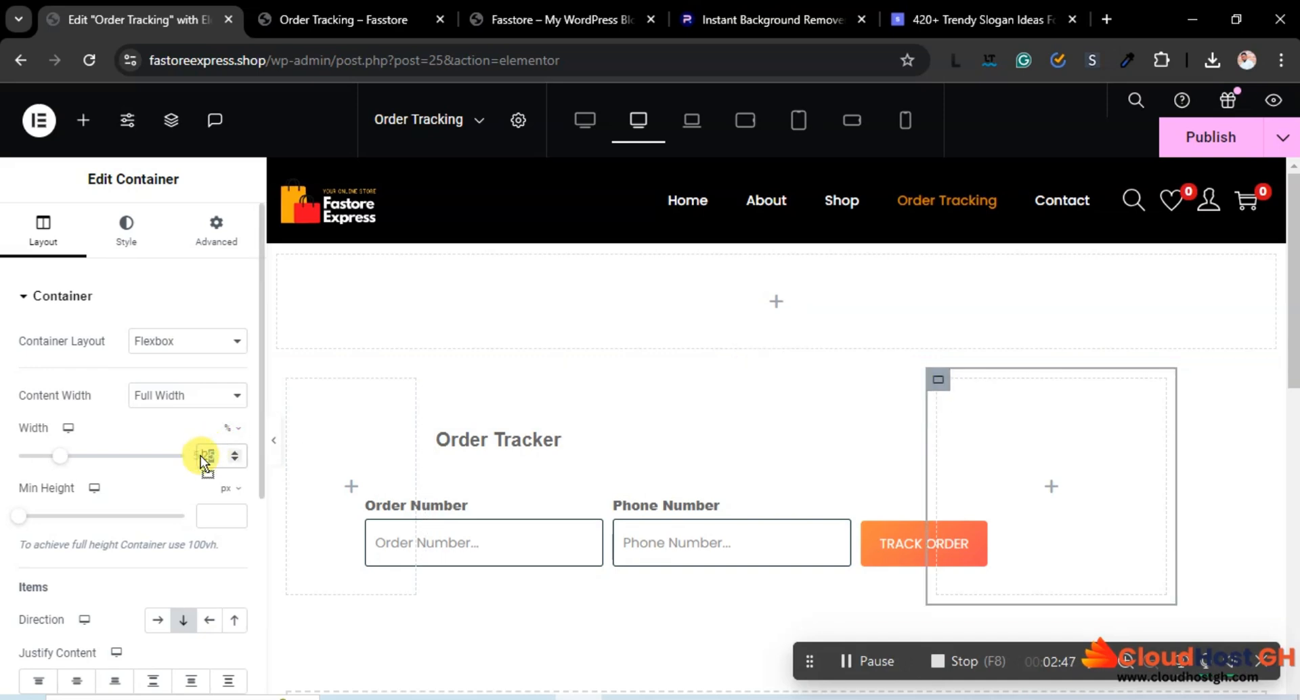
pyautogui.moveTo(201, 457); pyautogui.dragTo(180, 458)
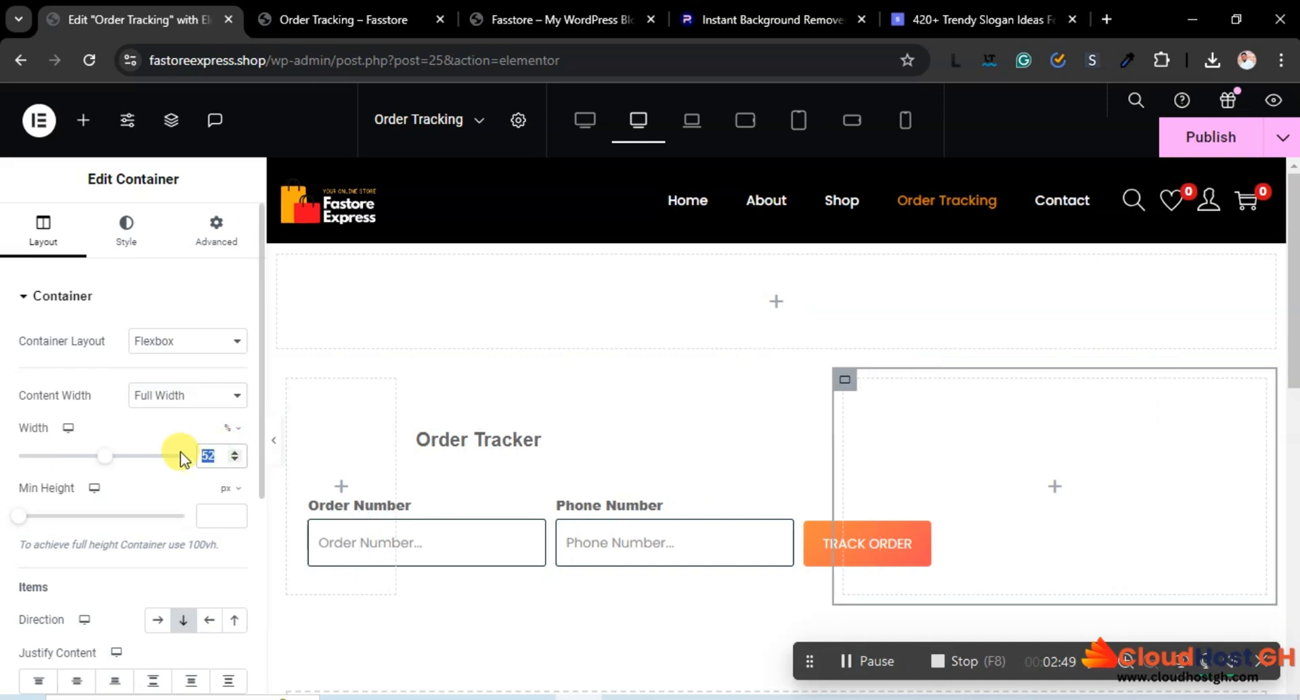
pyautogui.write('15')
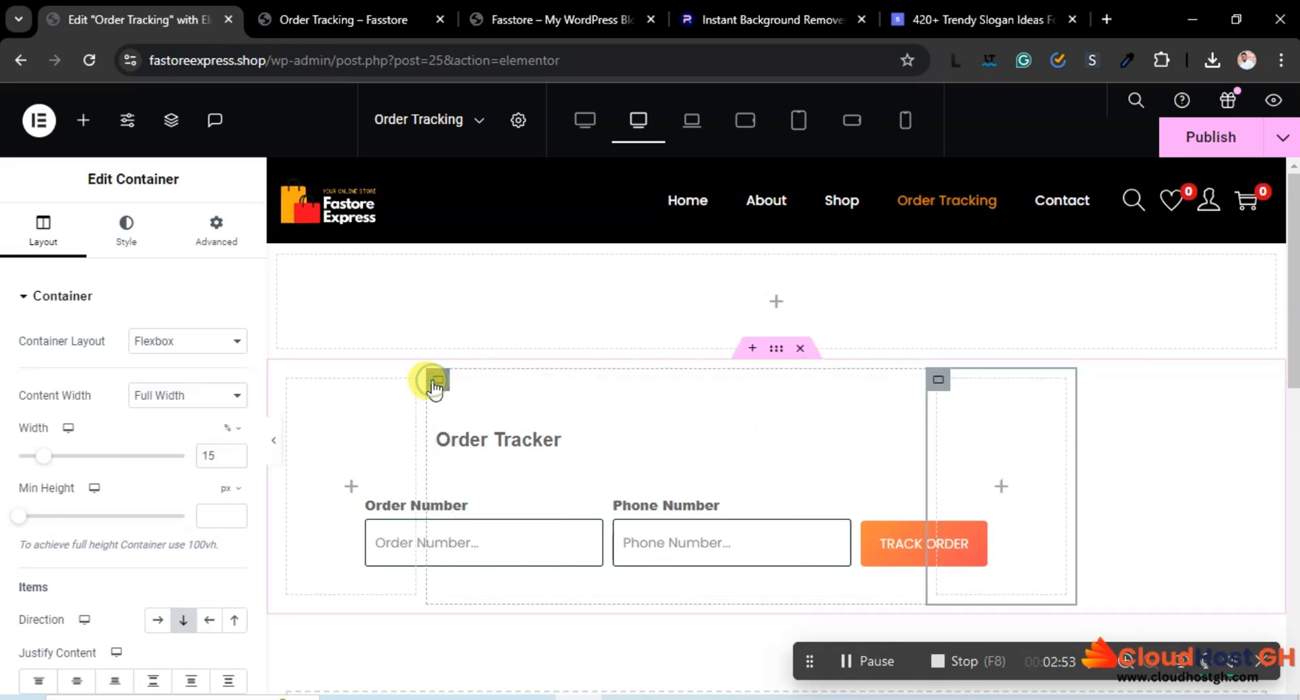
pyautogui.click(435, 389)
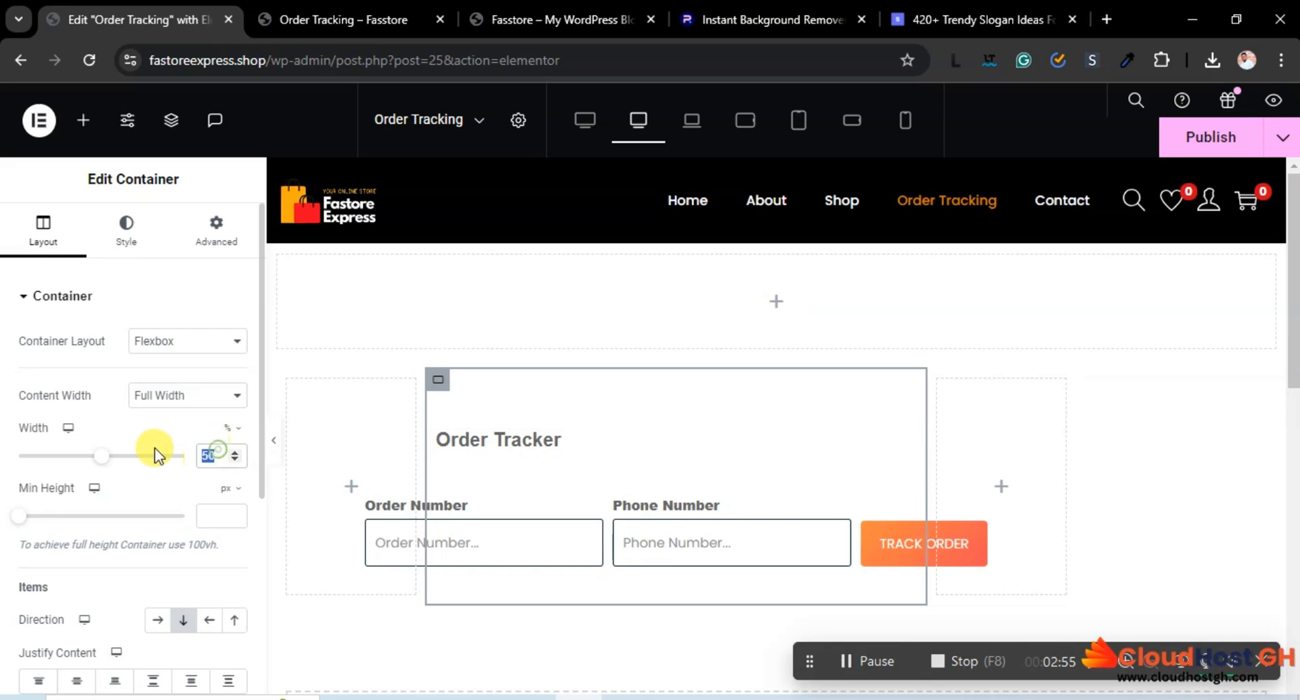
pyautogui.write('70')
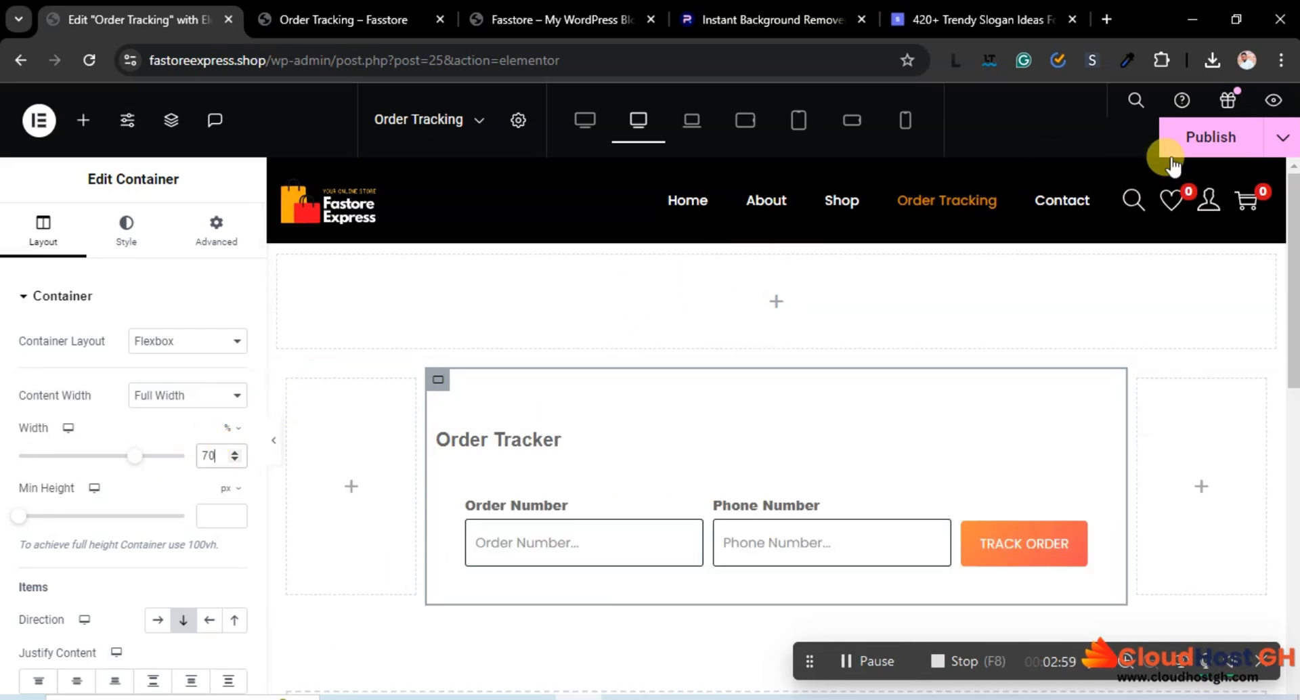
# Publish the page changes and place a Heading widget in the empty top container above the order tracker.
pyautogui.click(1163, 137)
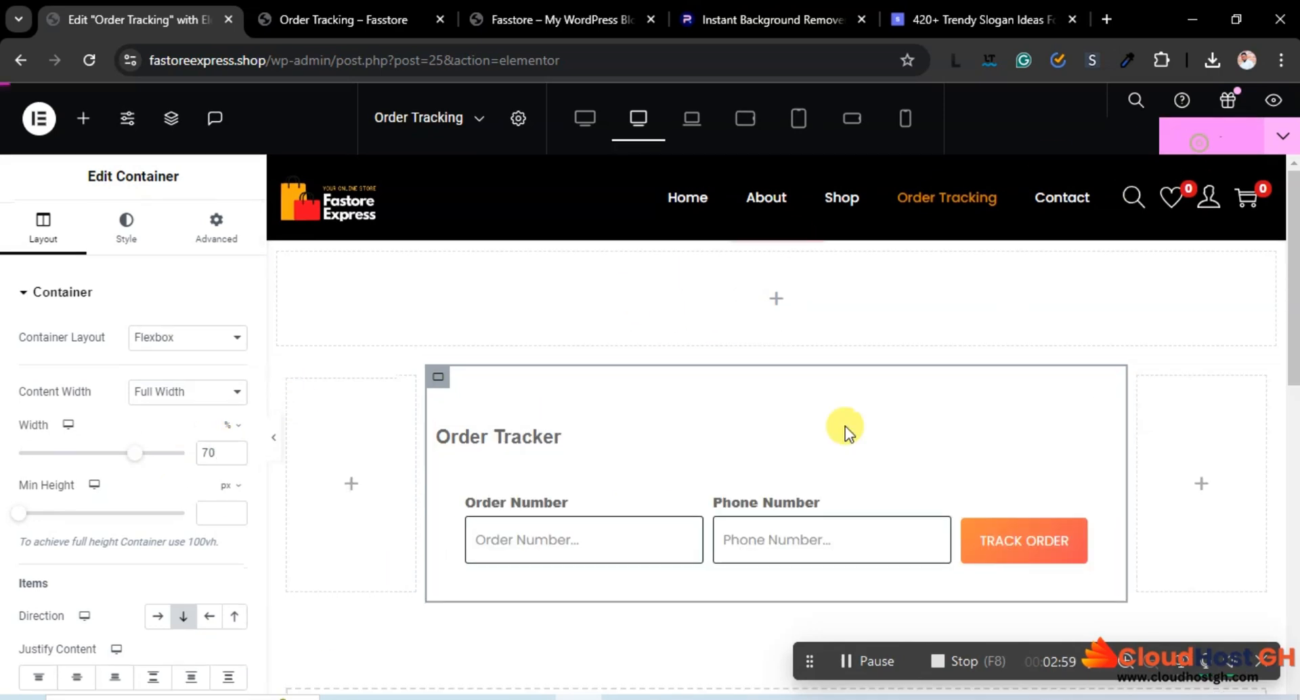
pyautogui.click(77, 116)
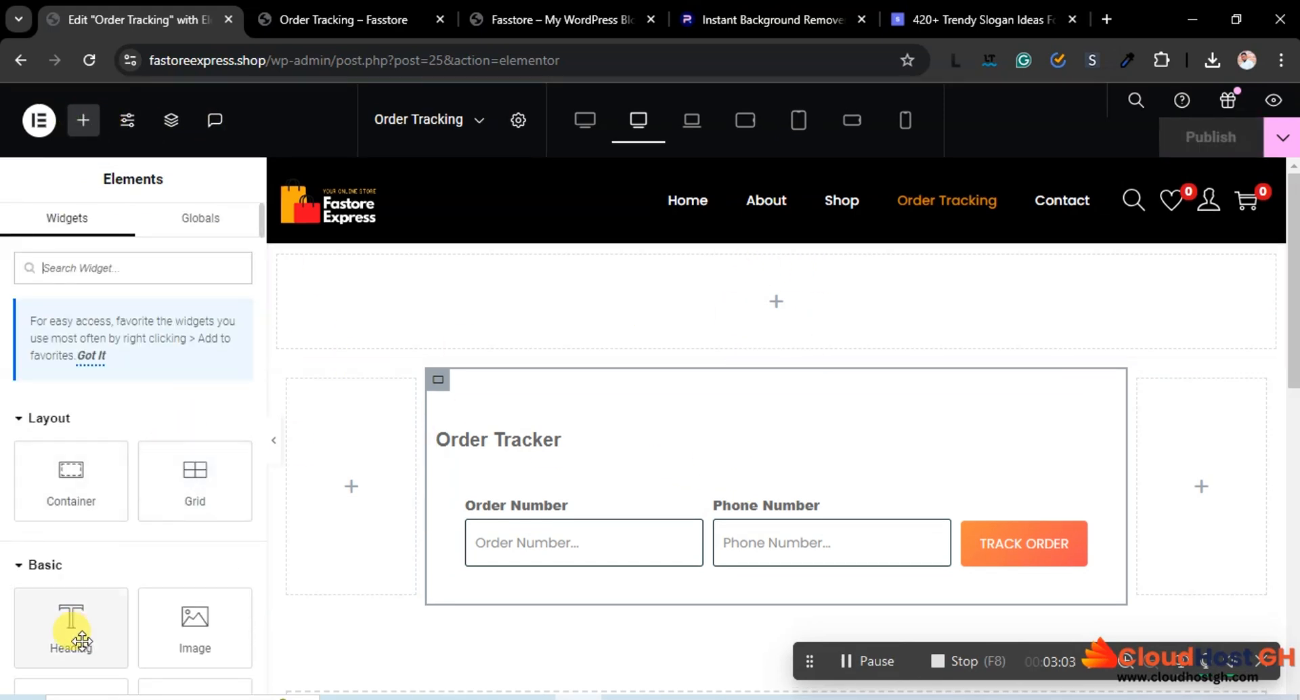
pyautogui.moveTo(66, 630); pyautogui.dragTo(770, 295)
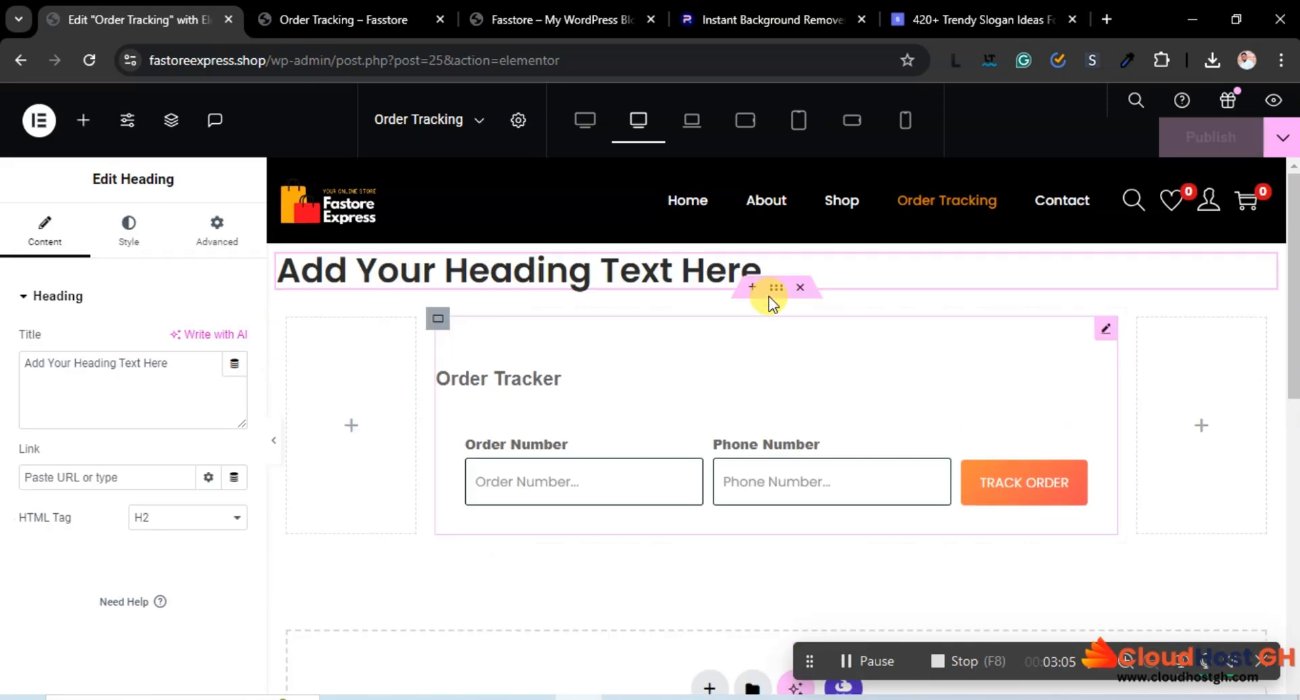
# Set the new heading's title to "Track Order" and align it to the center.
pyautogui.click(631, 272)
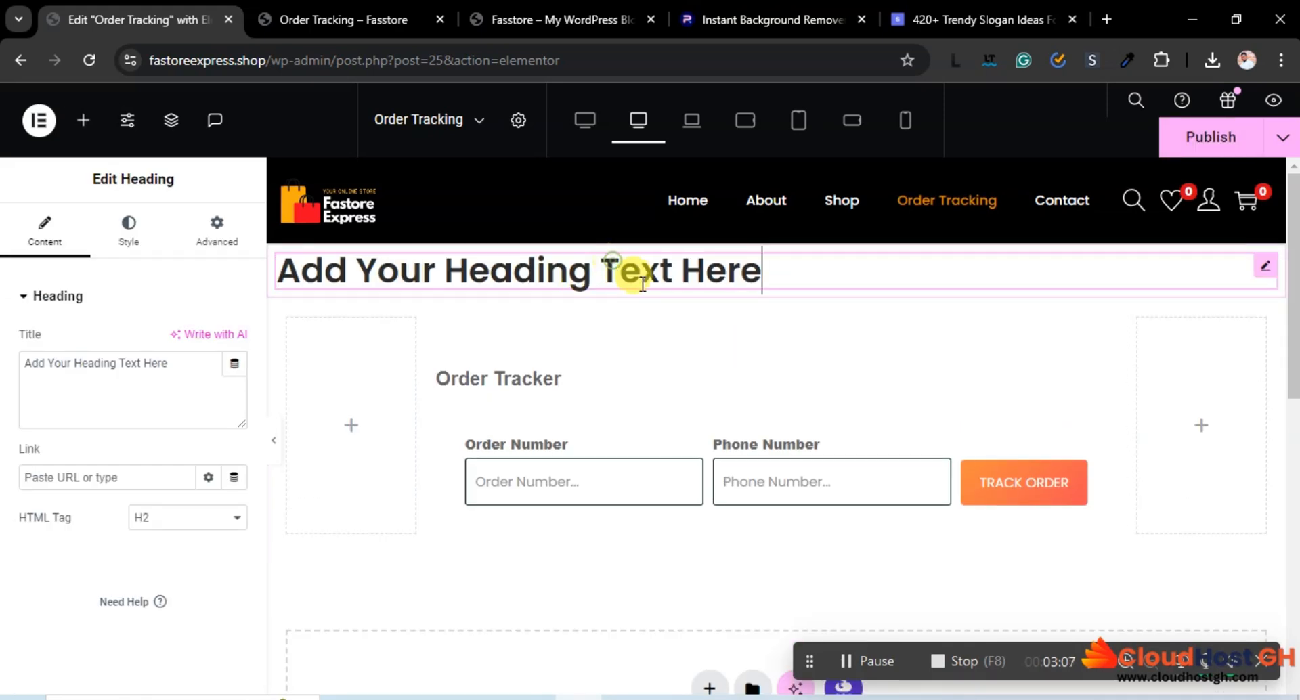
pyautogui.moveTo(174, 398); pyautogui.dragTo(3, 369)
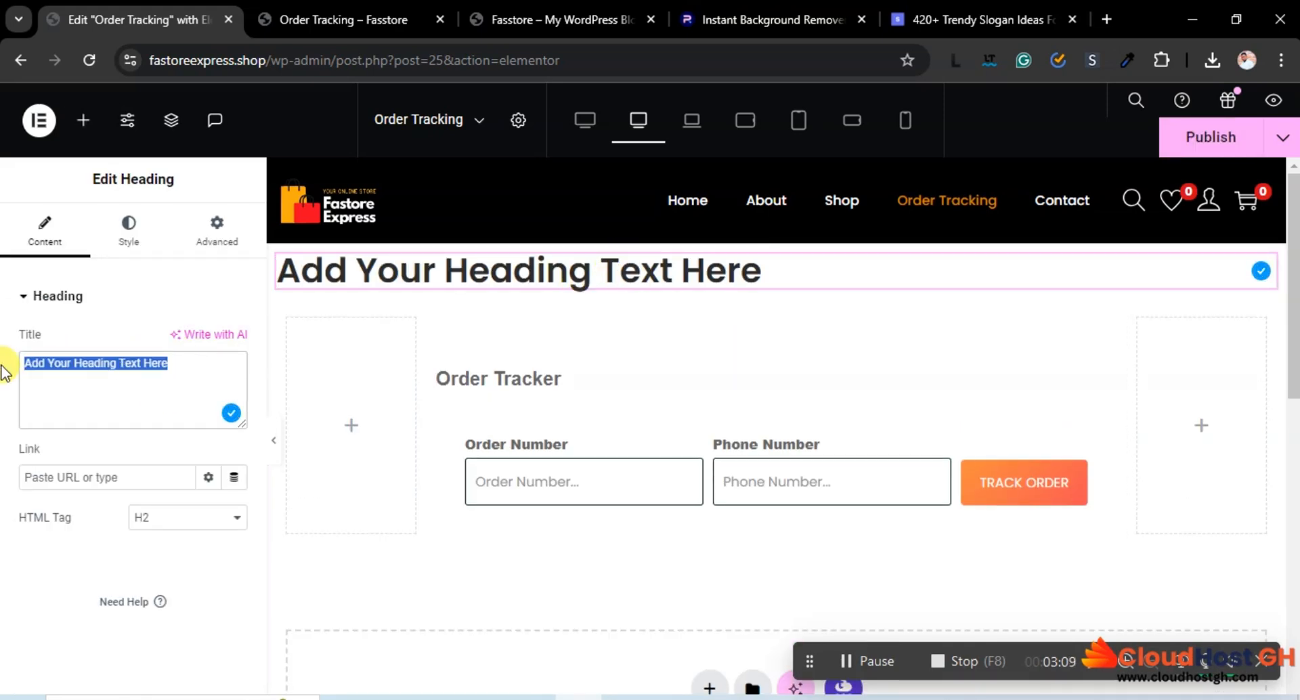
pyautogui.write('T')
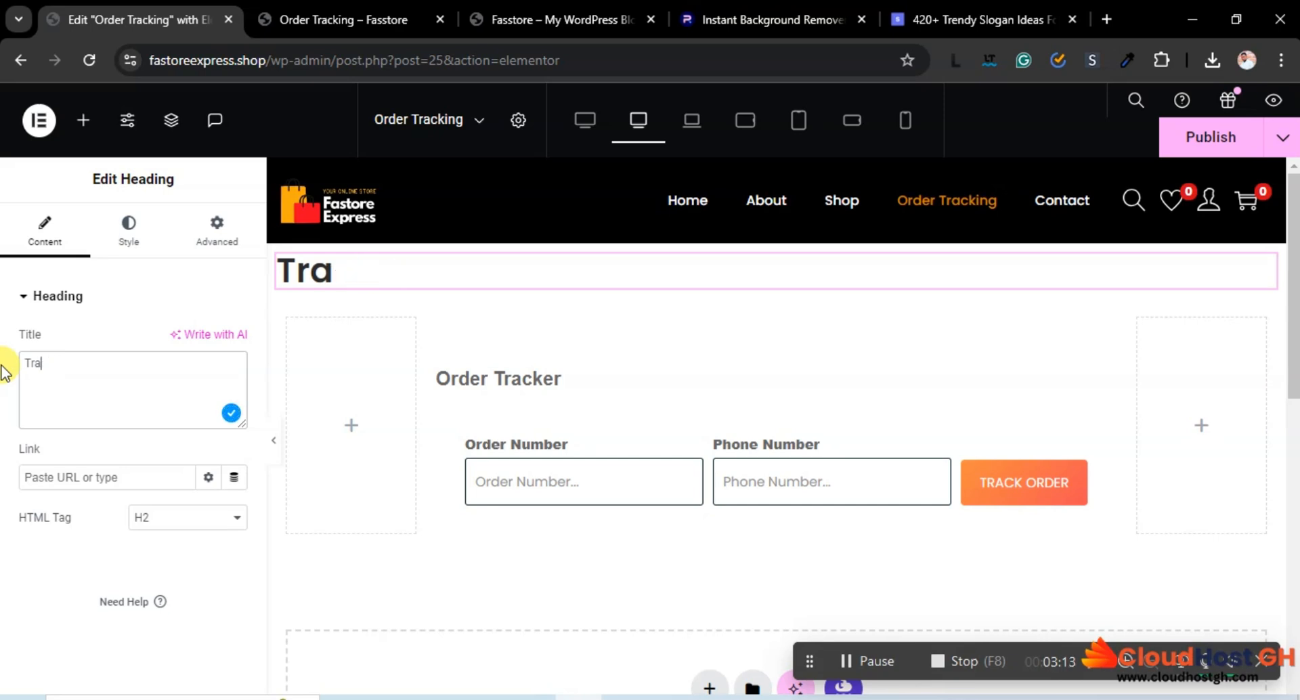
pyautogui.write('ra')
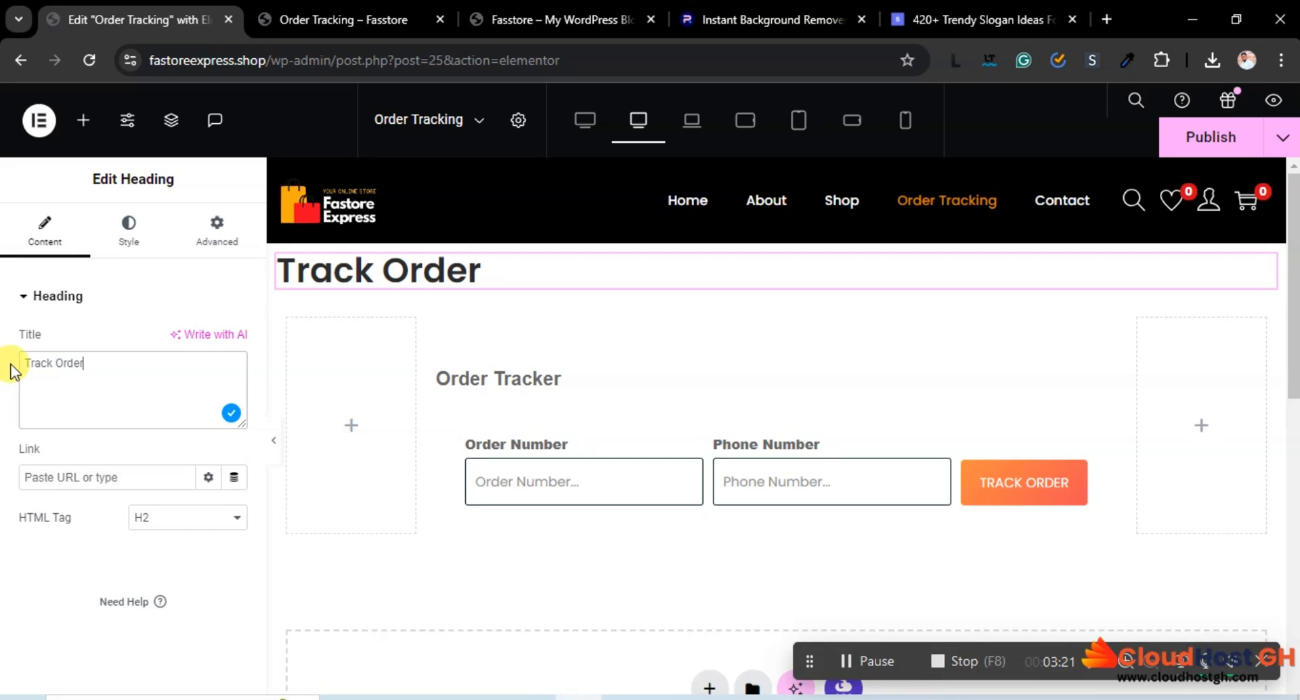
pyautogui.click(129, 244)
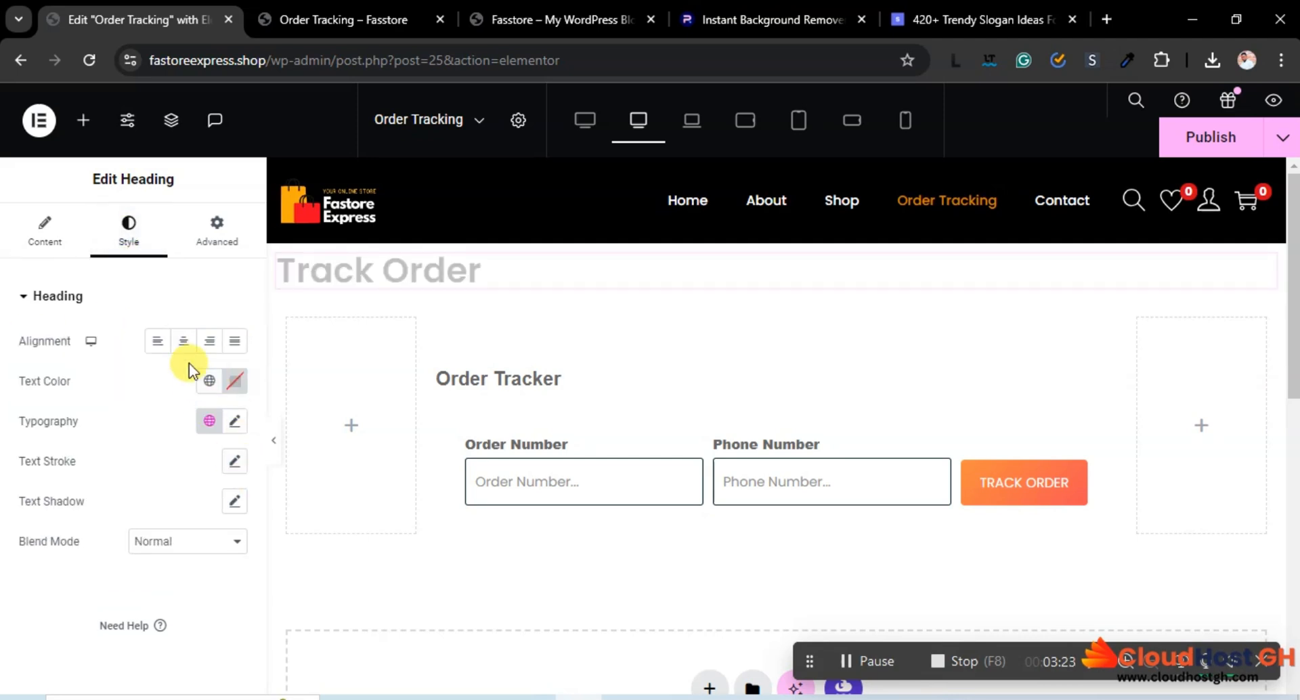
pyautogui.click(183, 340)
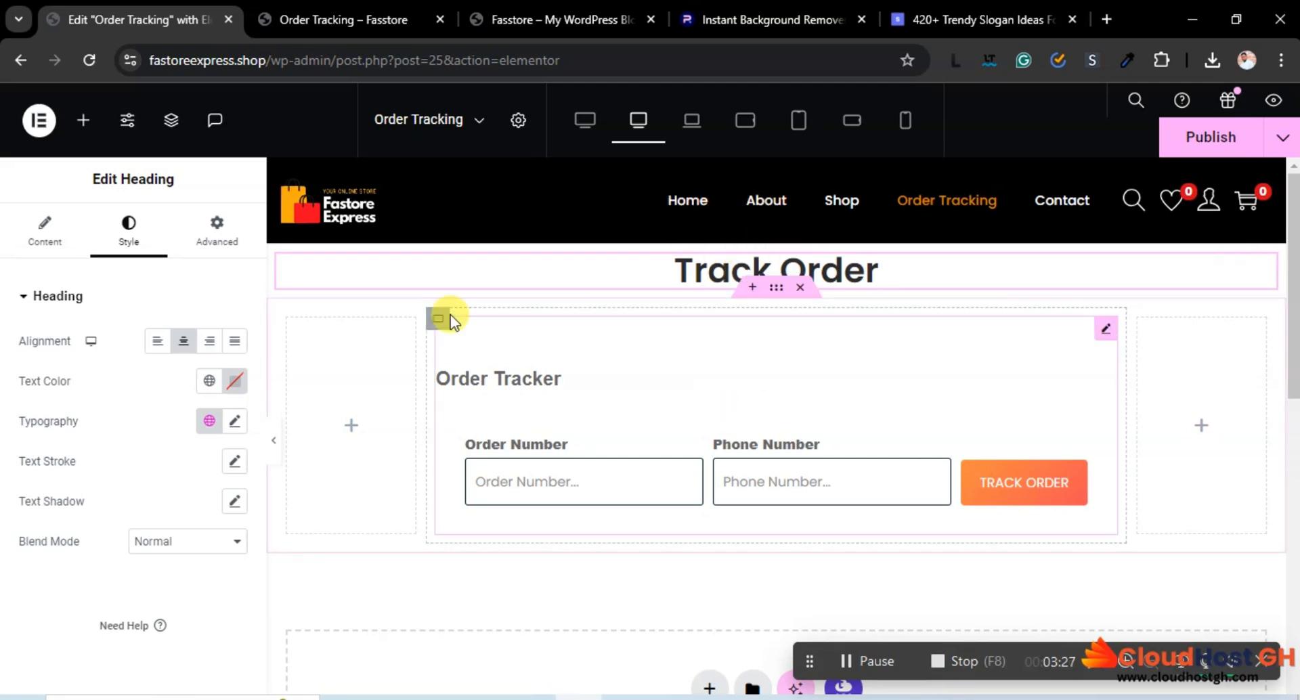
# Unlink the margin and padding values of the heading's container and set its top and bottom padding to 30 px each.
pyautogui.click(170, 123)
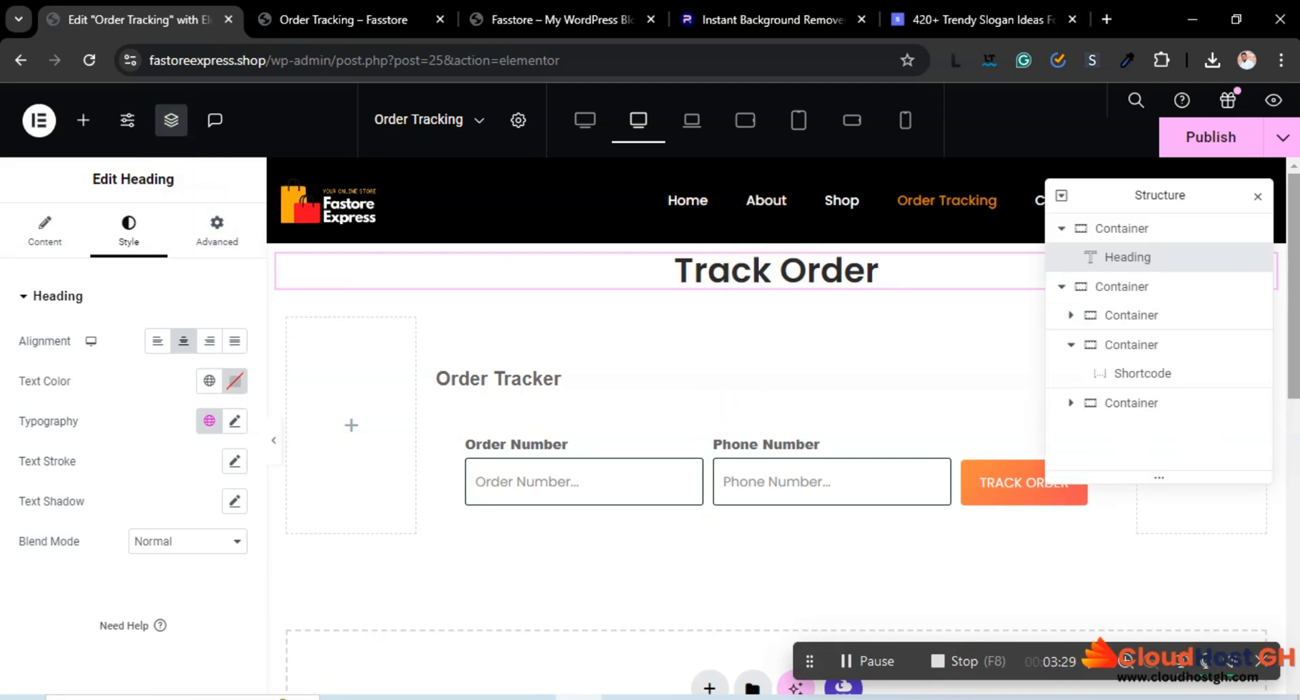
pyautogui.click(1134, 232)
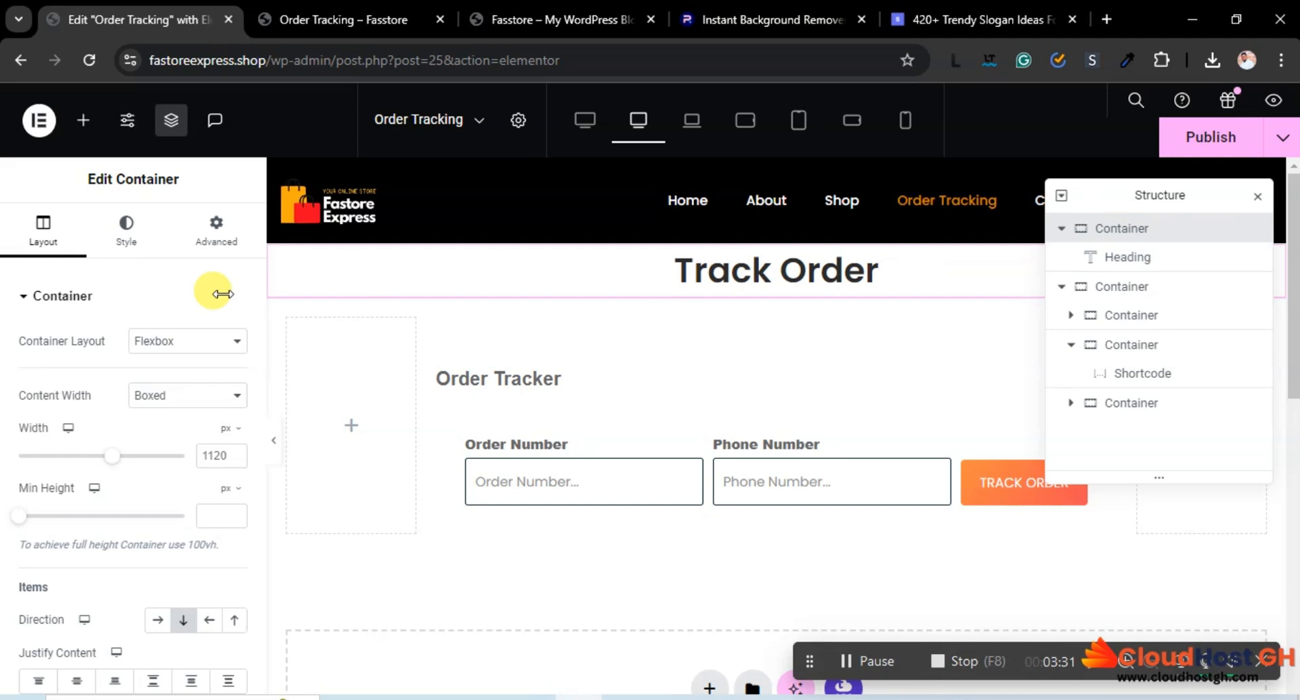
pyautogui.click(217, 231)
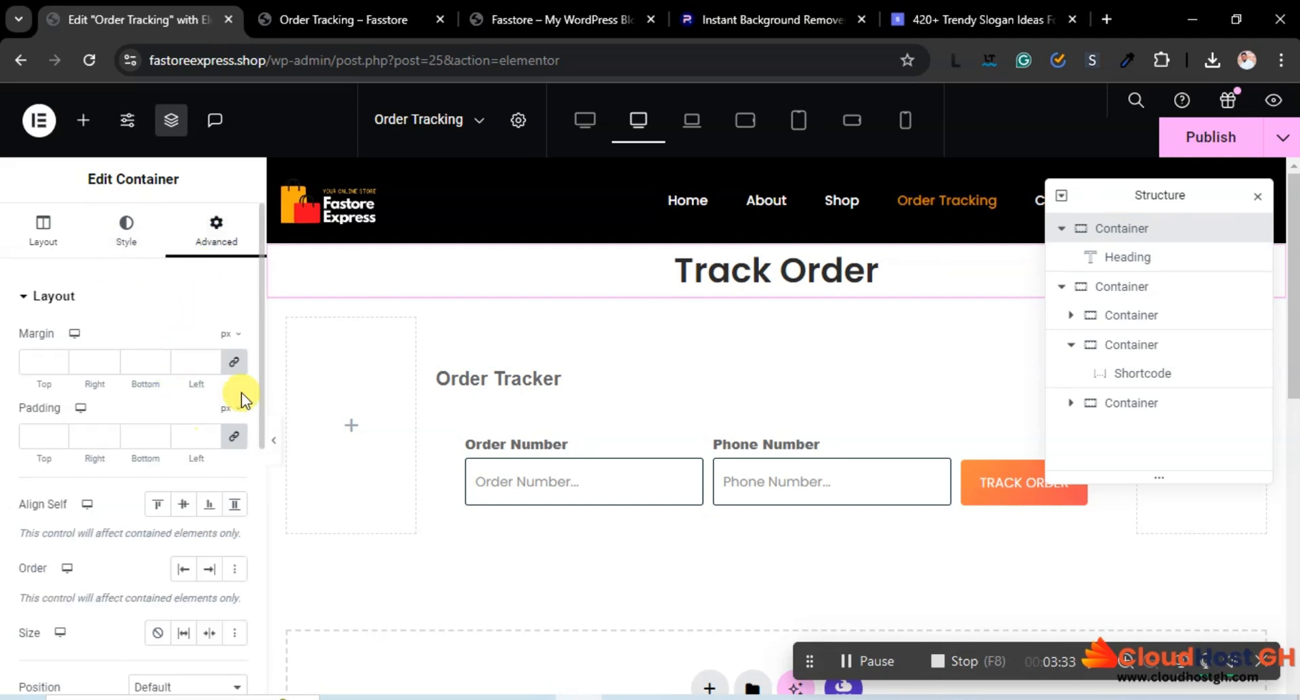
pyautogui.click(233, 363)
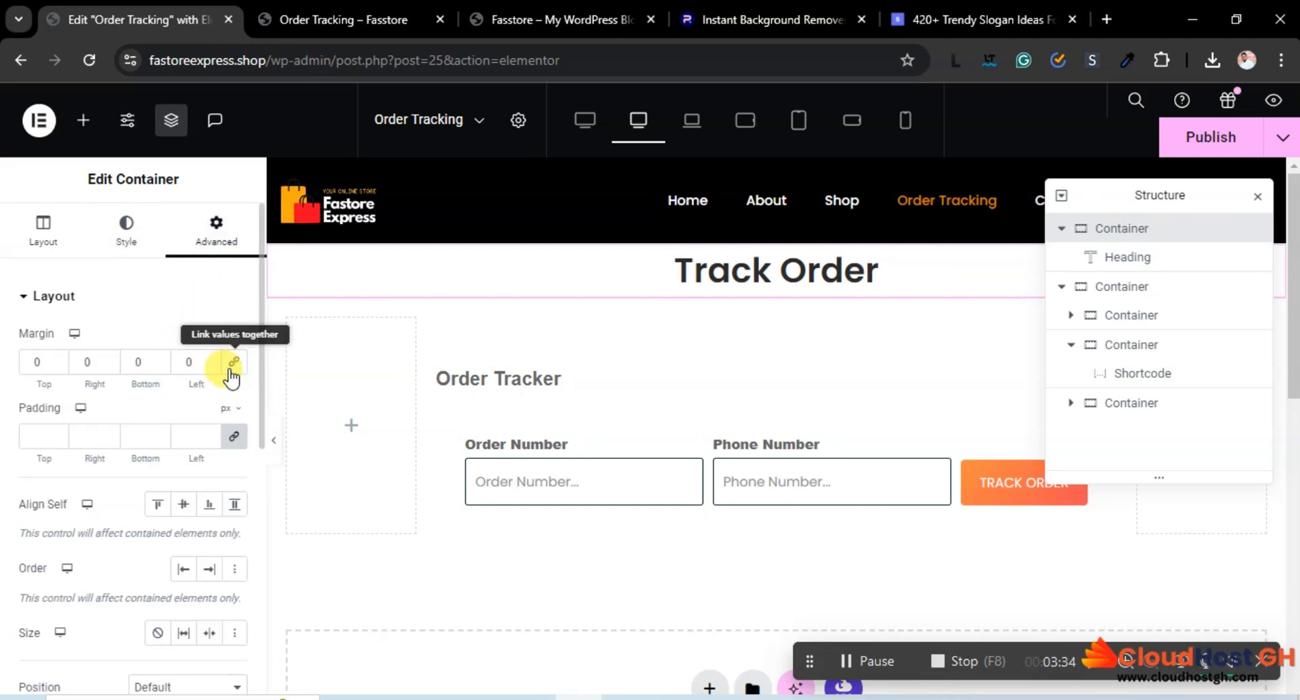
pyautogui.click(234, 436)
pyautogui.doubleClick(40, 432)
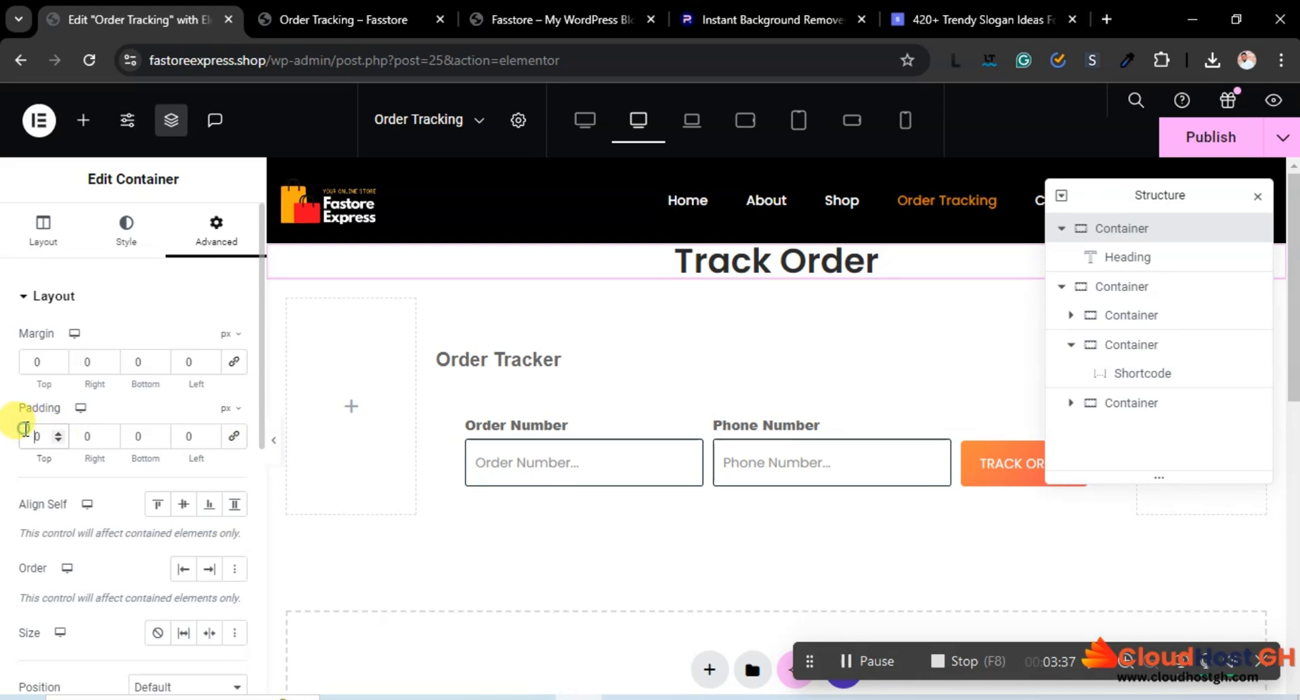
pyautogui.write('30')
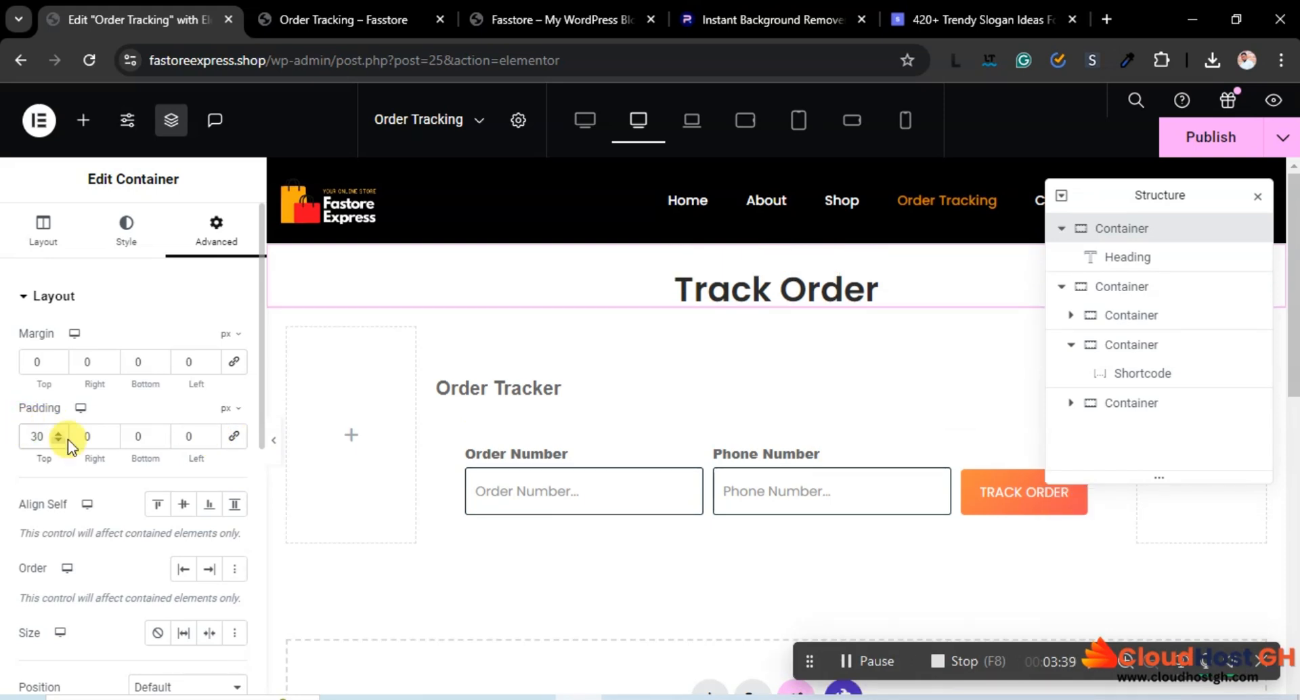
pyautogui.doubleClick(131, 437)
pyautogui.write('30')
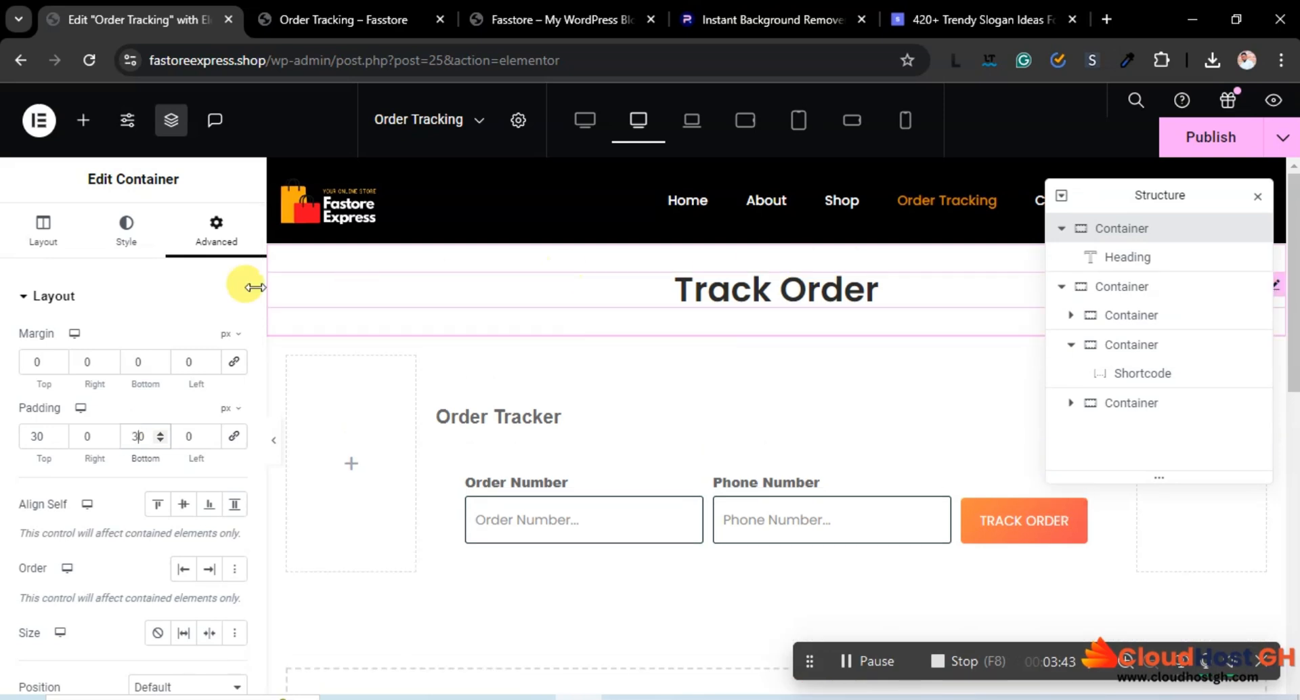
# Give the heading's container a minimum height of about 273 px and justify its content to the center.
pyautogui.click(39, 230)
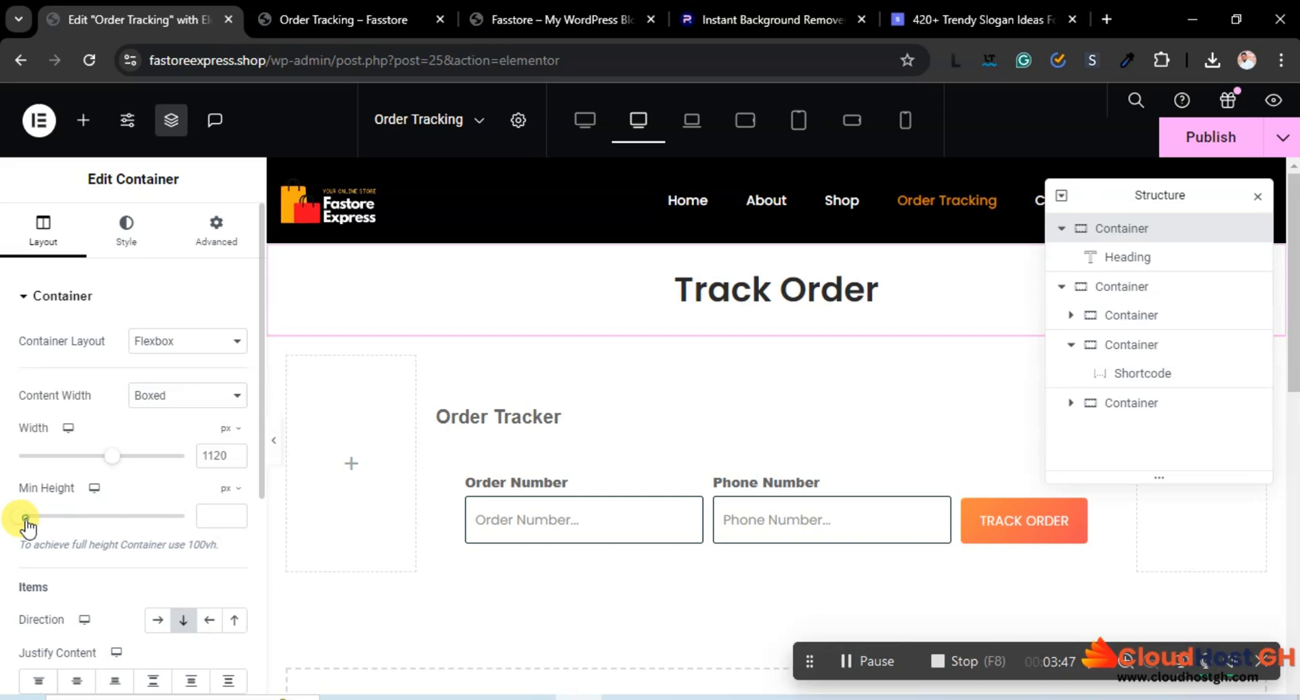
pyautogui.moveTo(26, 519); pyautogui.dragTo(59, 516)
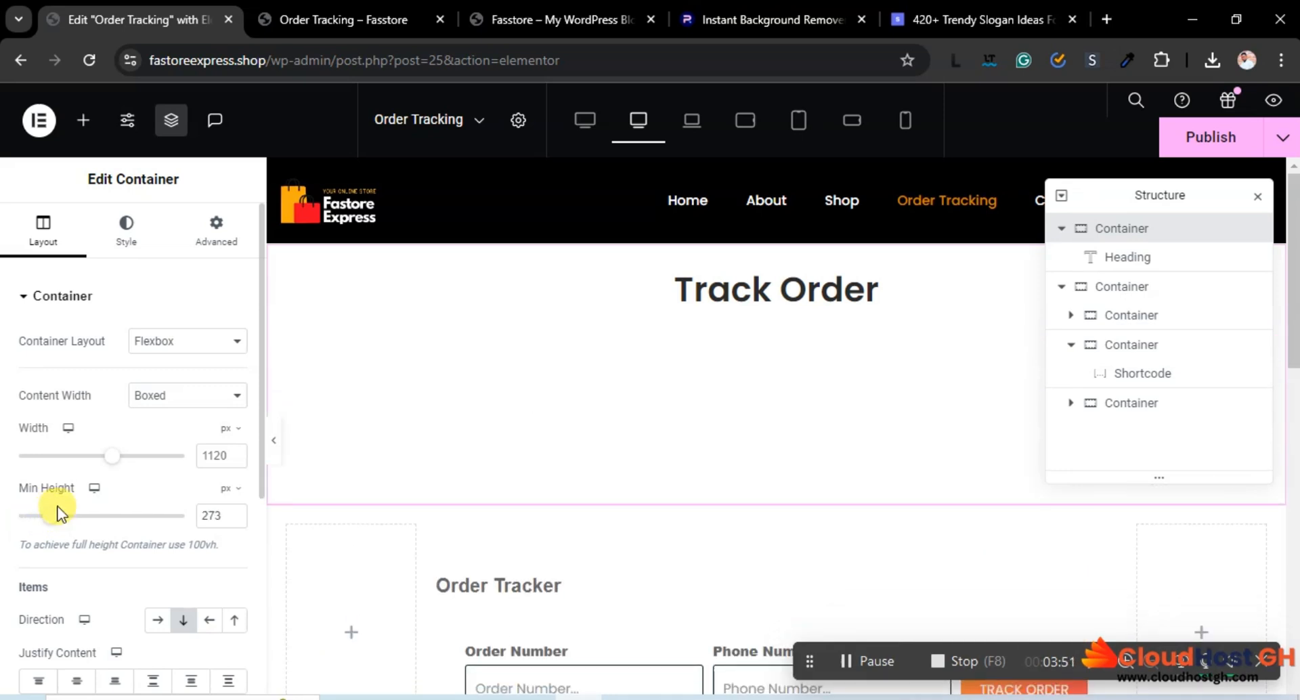
pyautogui.click(77, 680)
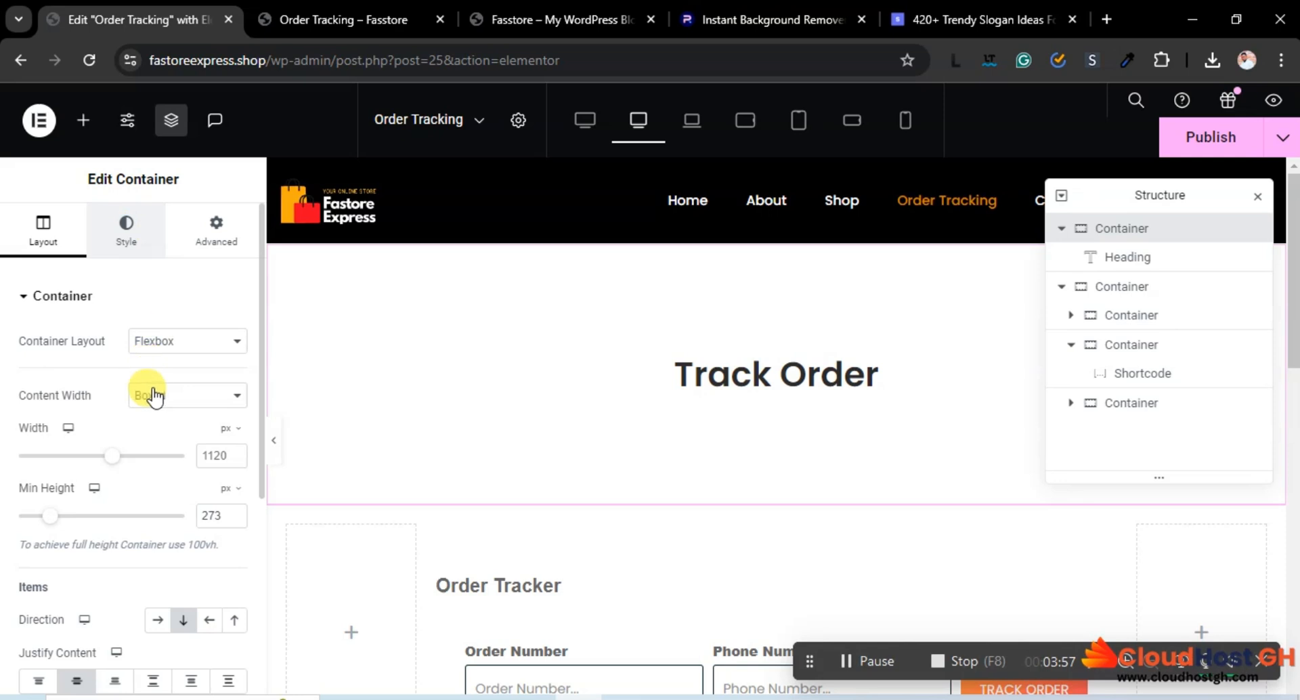
# Give the heading's container a classic background filled with the global Theme Primary Color.
pyautogui.click(127, 234)
pyautogui.click(157, 383)
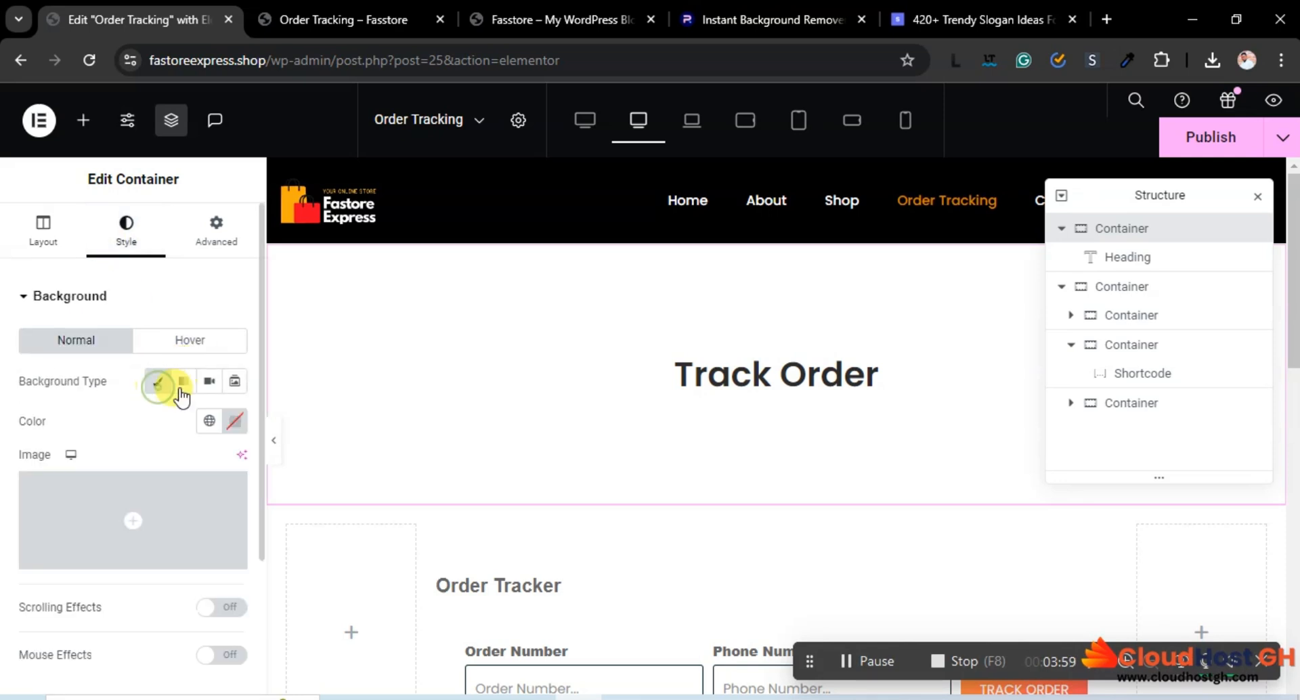
pyautogui.click(208, 428)
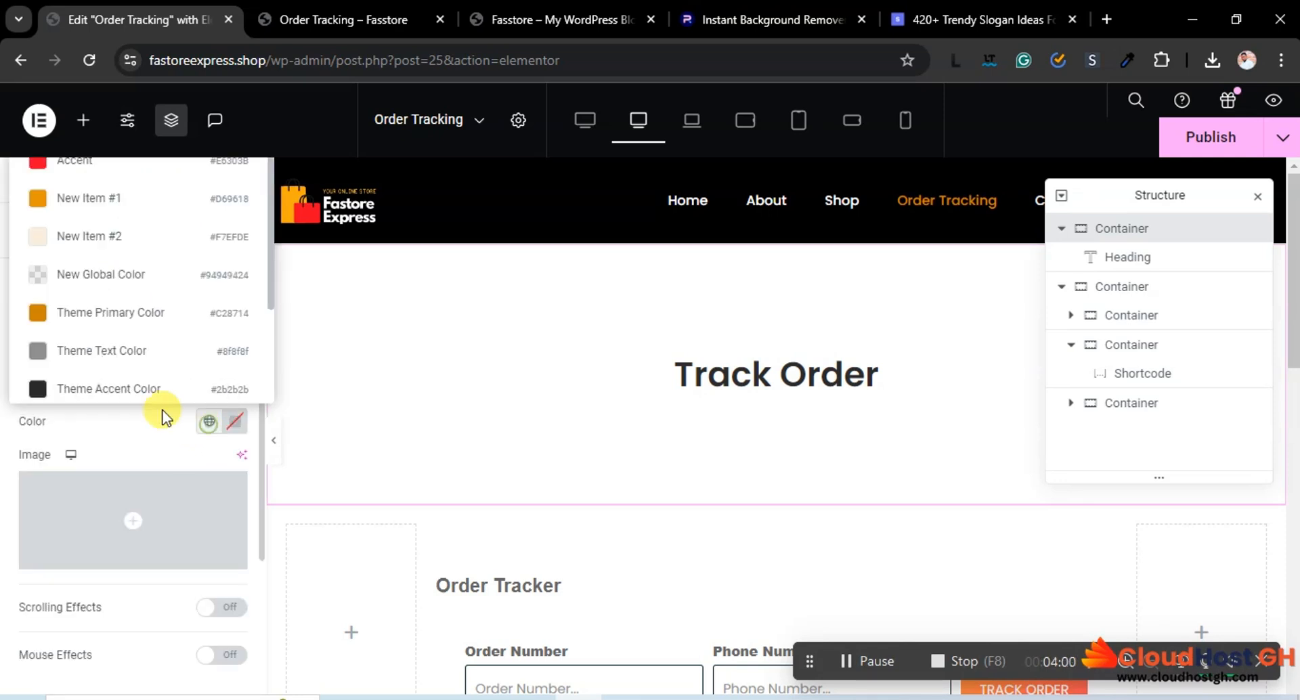
pyautogui.click(121, 323)
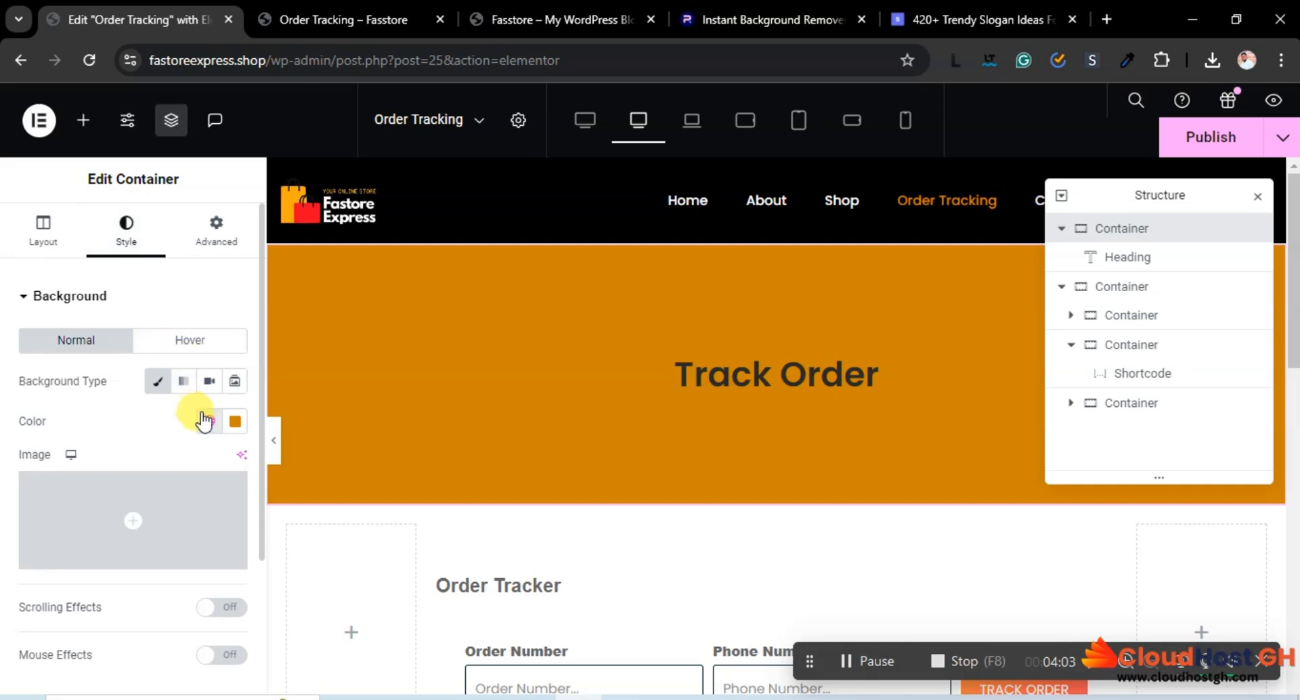
# Try the global color New Item #1 as the container's background and switch it back to Theme Primary Color.
pyautogui.doubleClick(203, 421)
pyautogui.click(203, 420)
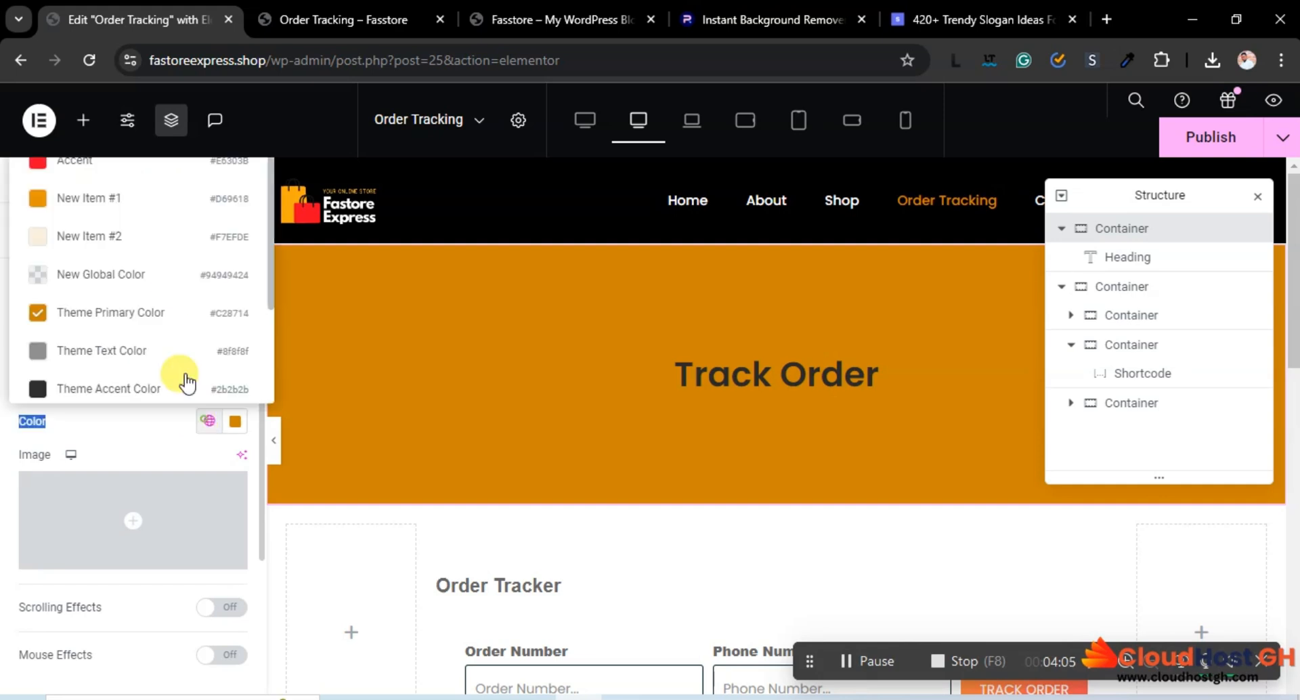
pyautogui.click(77, 203)
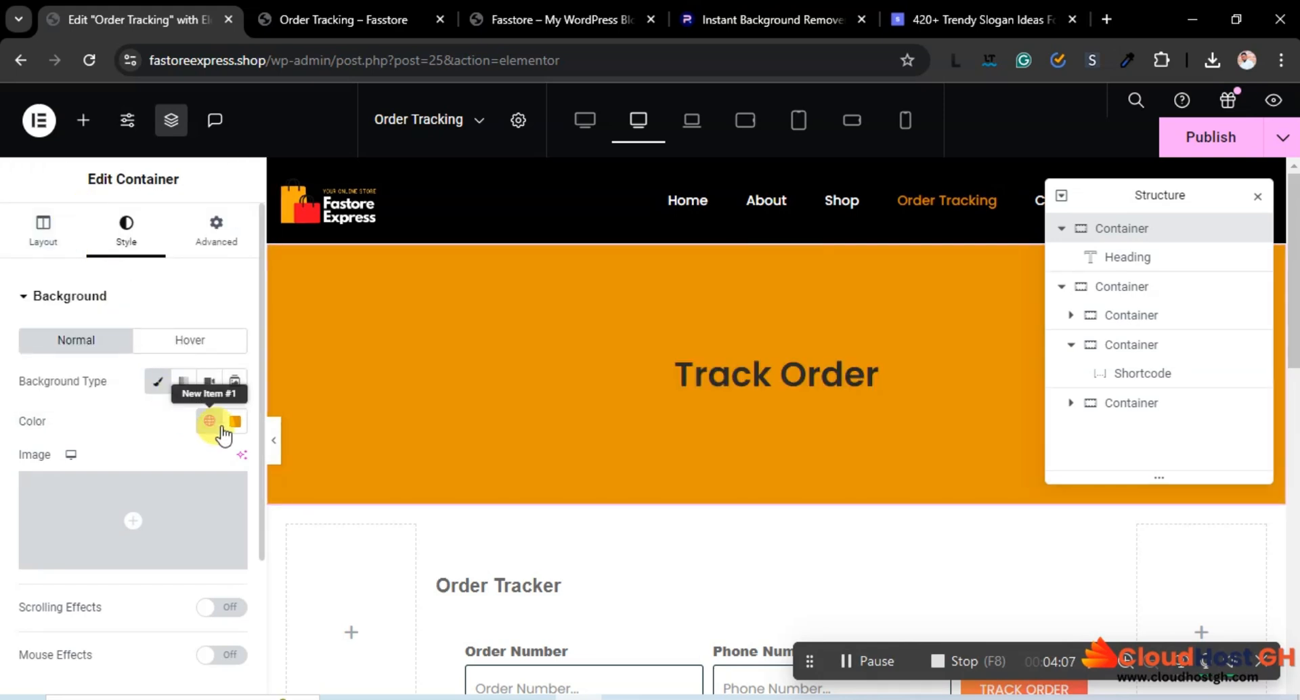
pyautogui.click(221, 427)
pyautogui.click(79, 311)
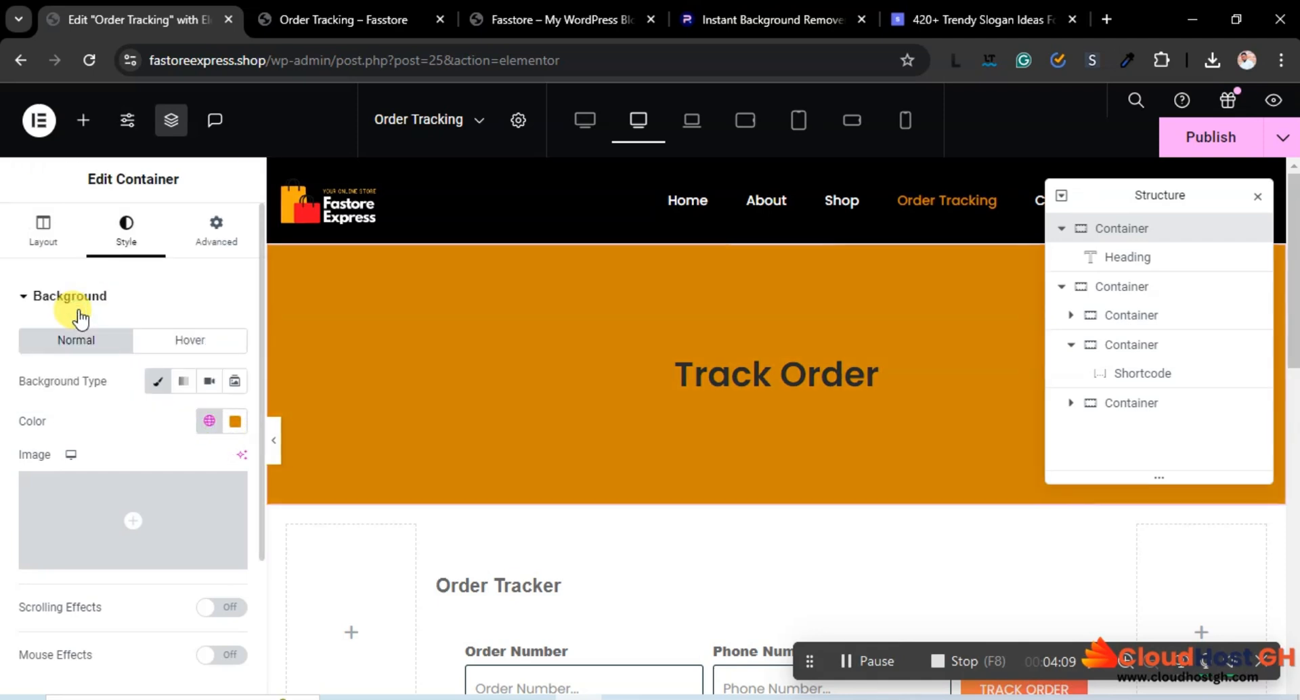
# Set the Track Order heading's text color to black.
pyautogui.click(742, 366)
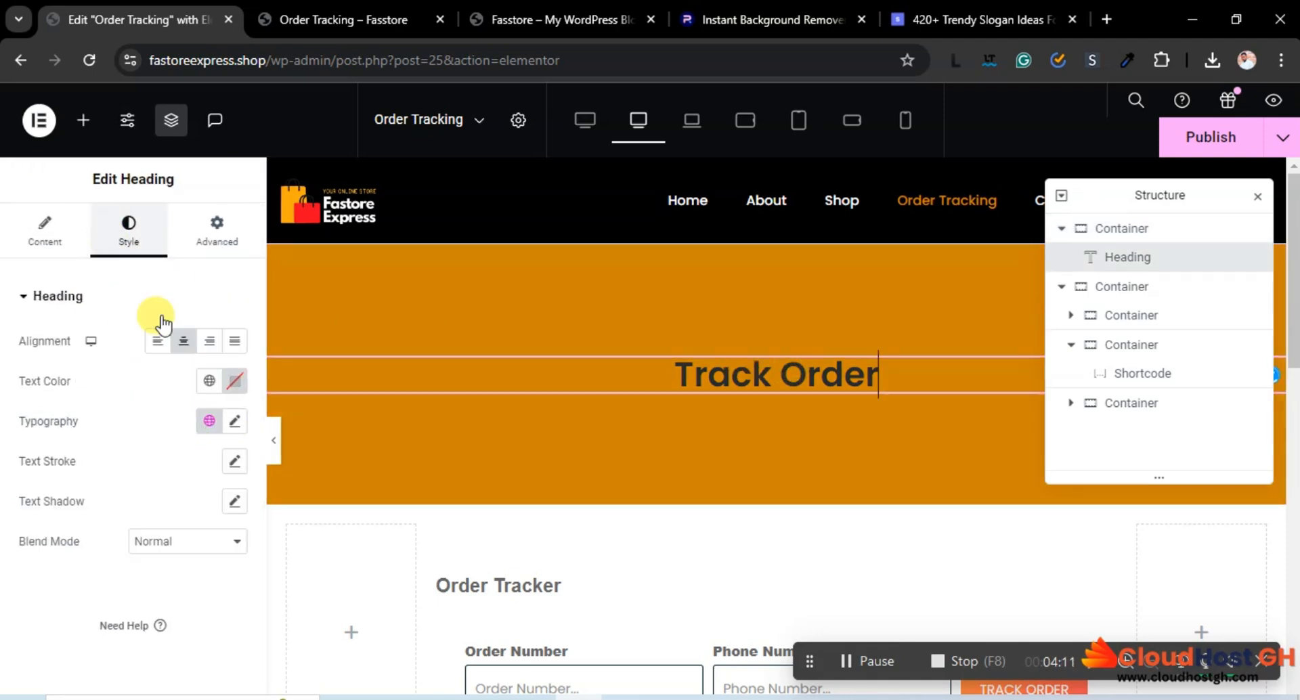
pyautogui.click(234, 380)
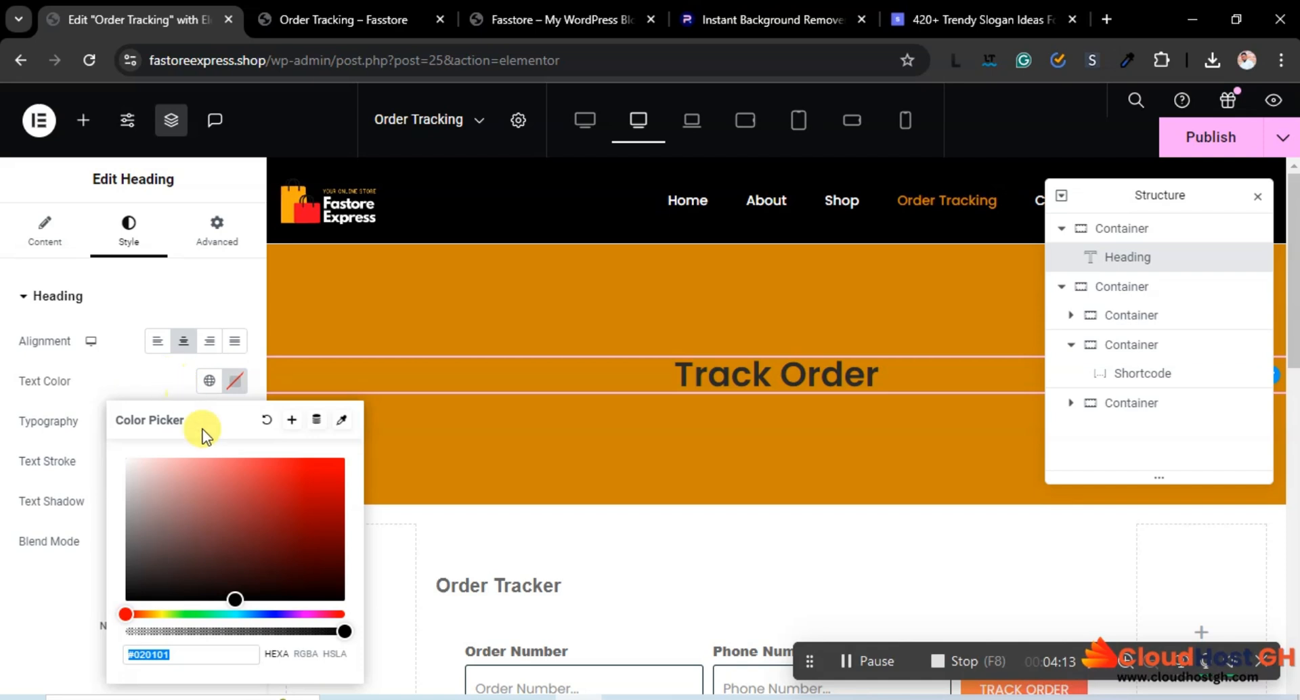
pyautogui.moveTo(203, 470); pyautogui.dragTo(92, 610)
pyautogui.click(81, 552)
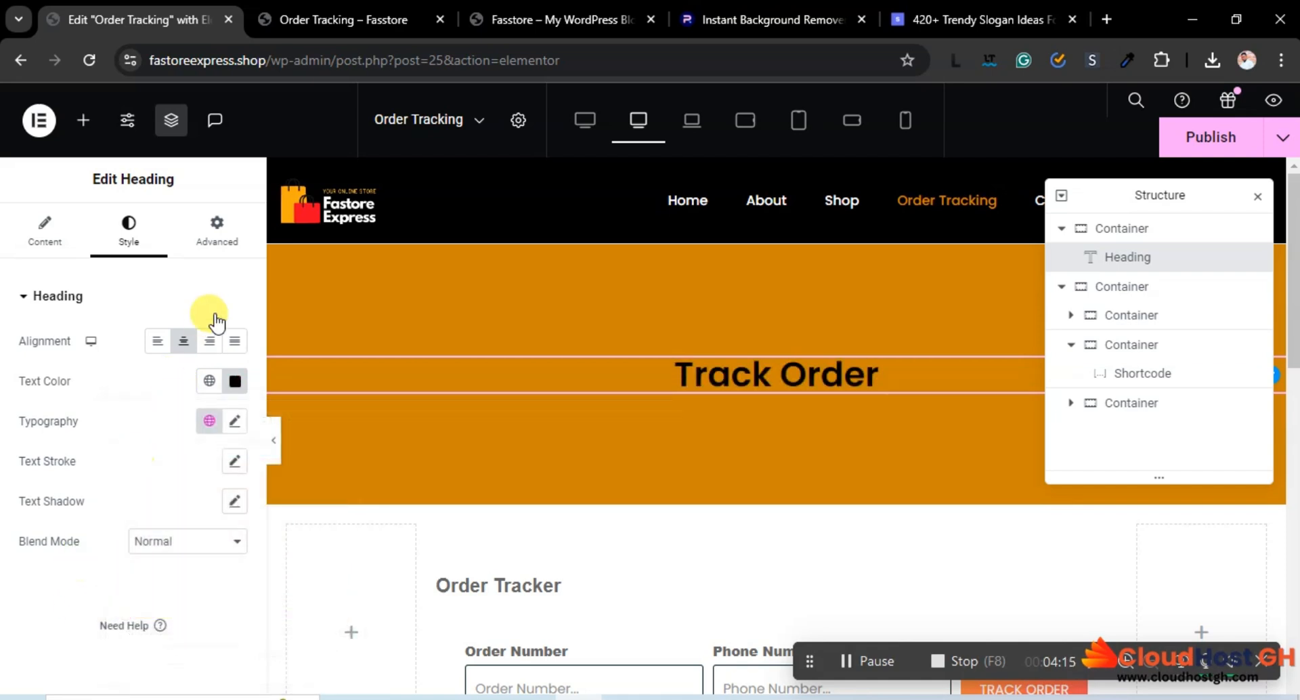
# Set the Track Order heading's font size to 50 px and publish the page.
pyautogui.click(235, 420)
pyautogui.click(205, 569)
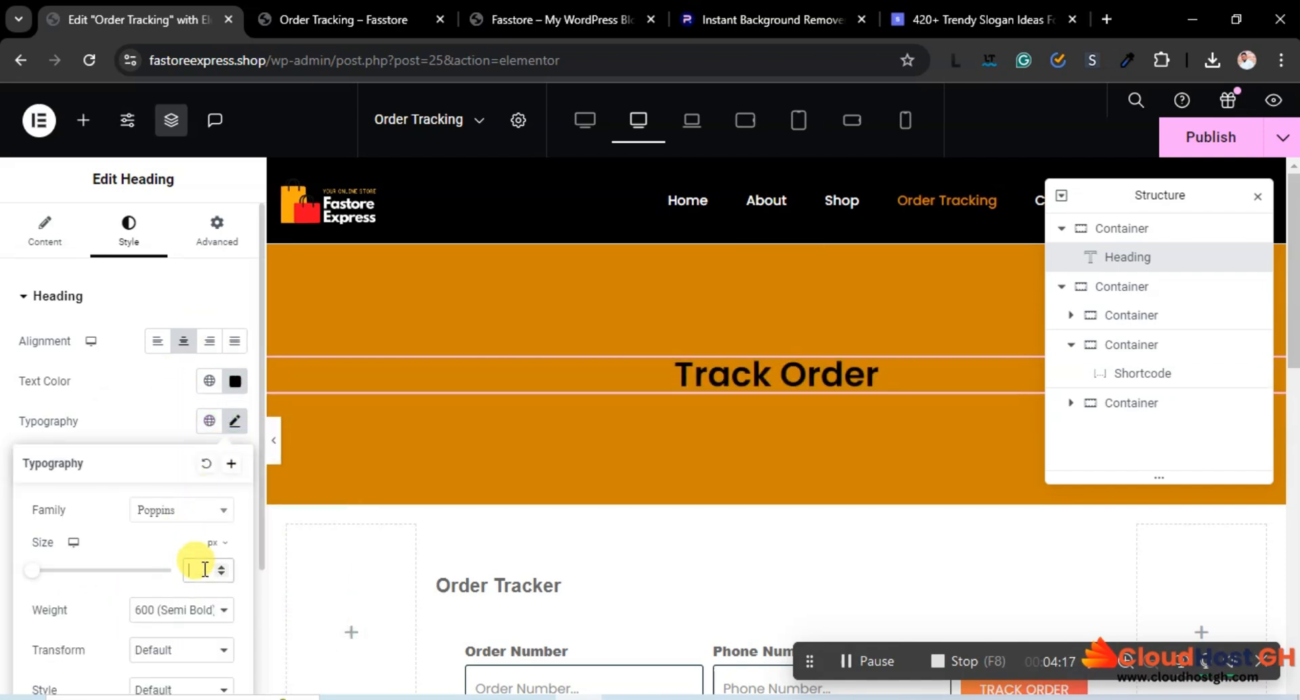
pyautogui.write('30')
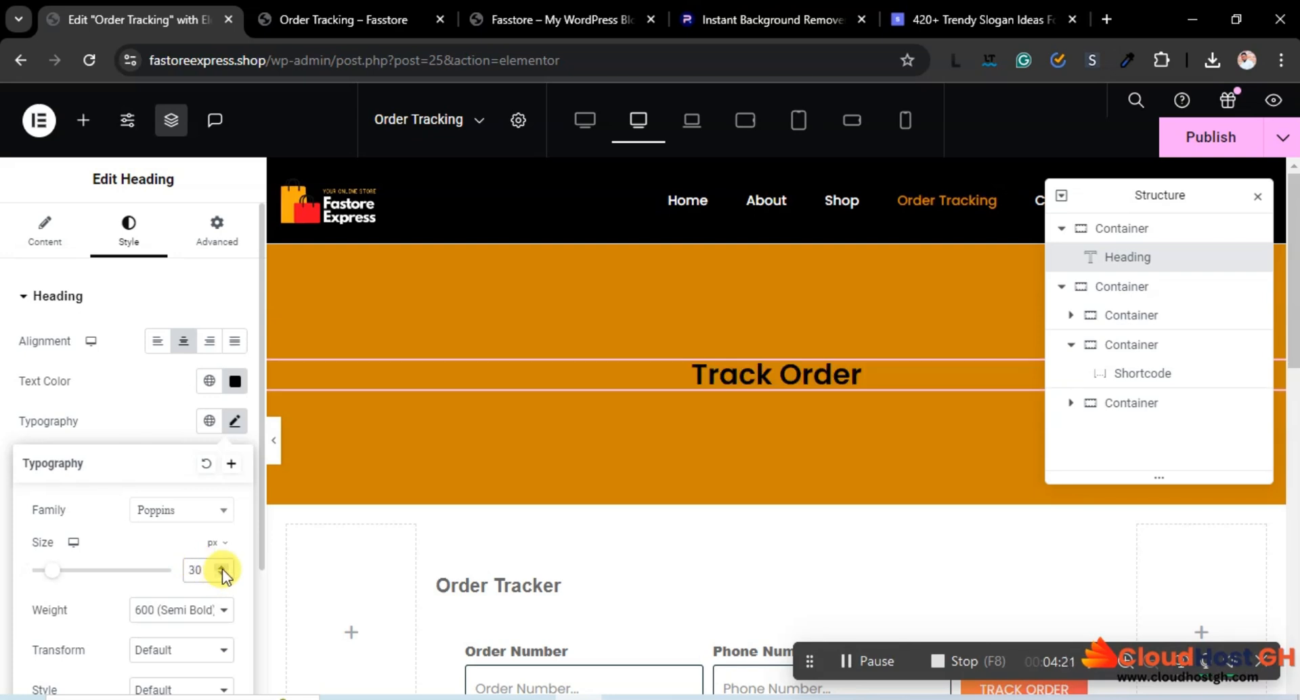
pyautogui.moveTo(222, 569); pyautogui.dragTo(225, 570)
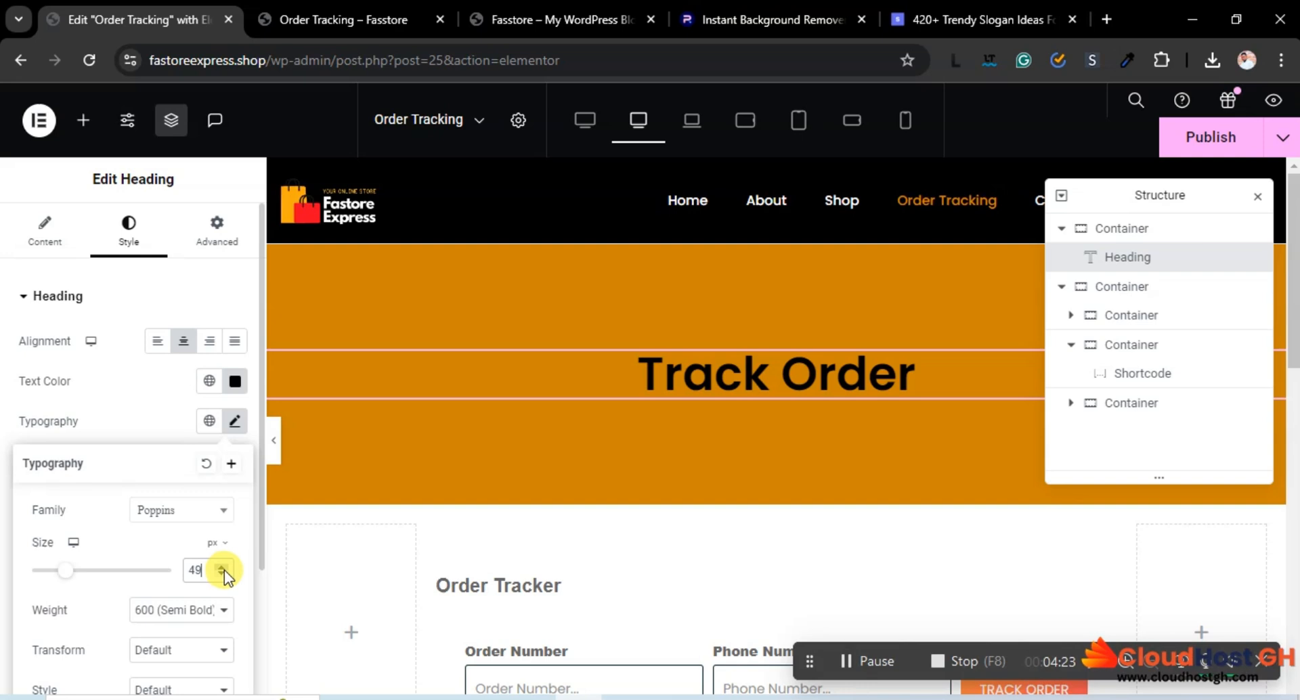
pyautogui.click(224, 567)
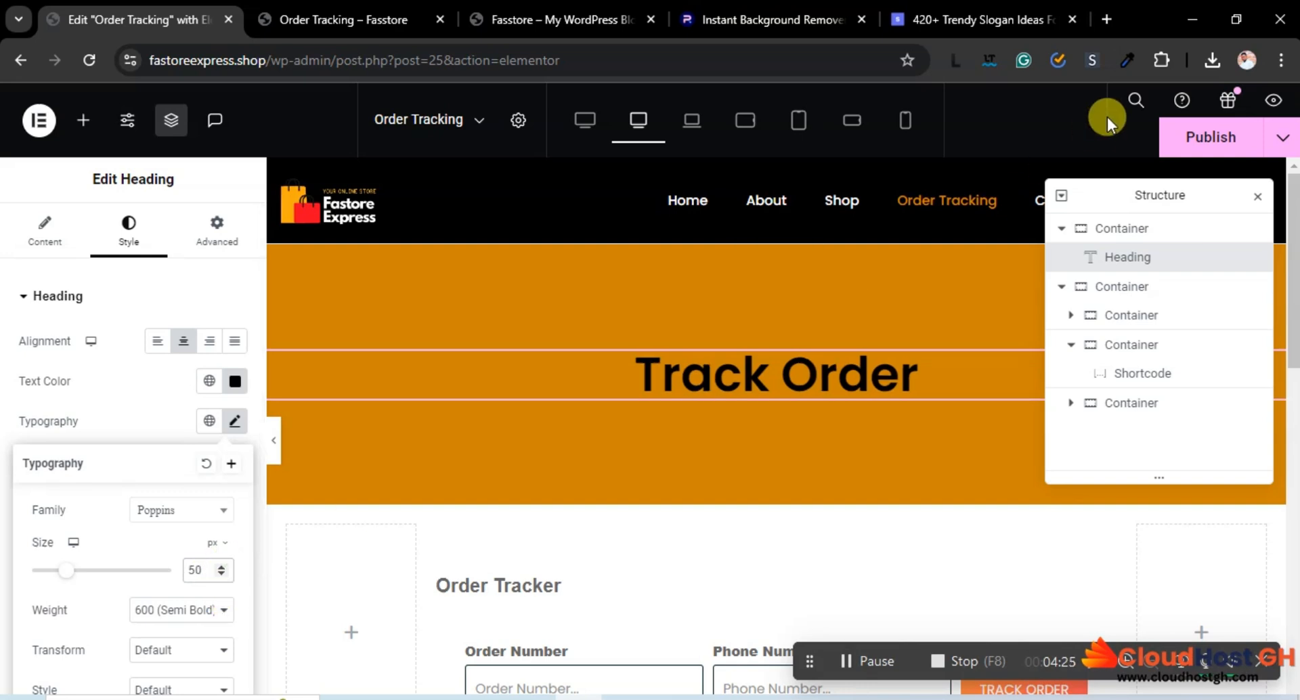
pyautogui.click(1206, 136)
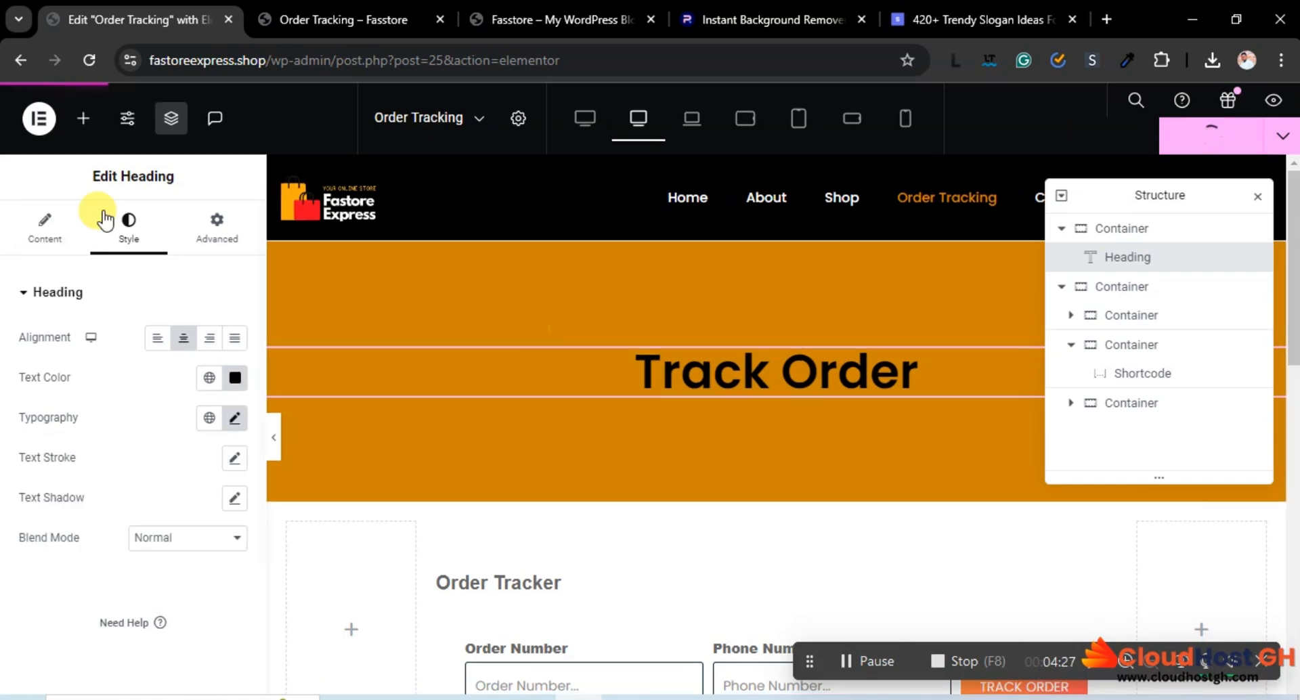
# Add a Curve shape divider to the bottom edge of the Track Order heading's container.
pyautogui.click(1114, 226)
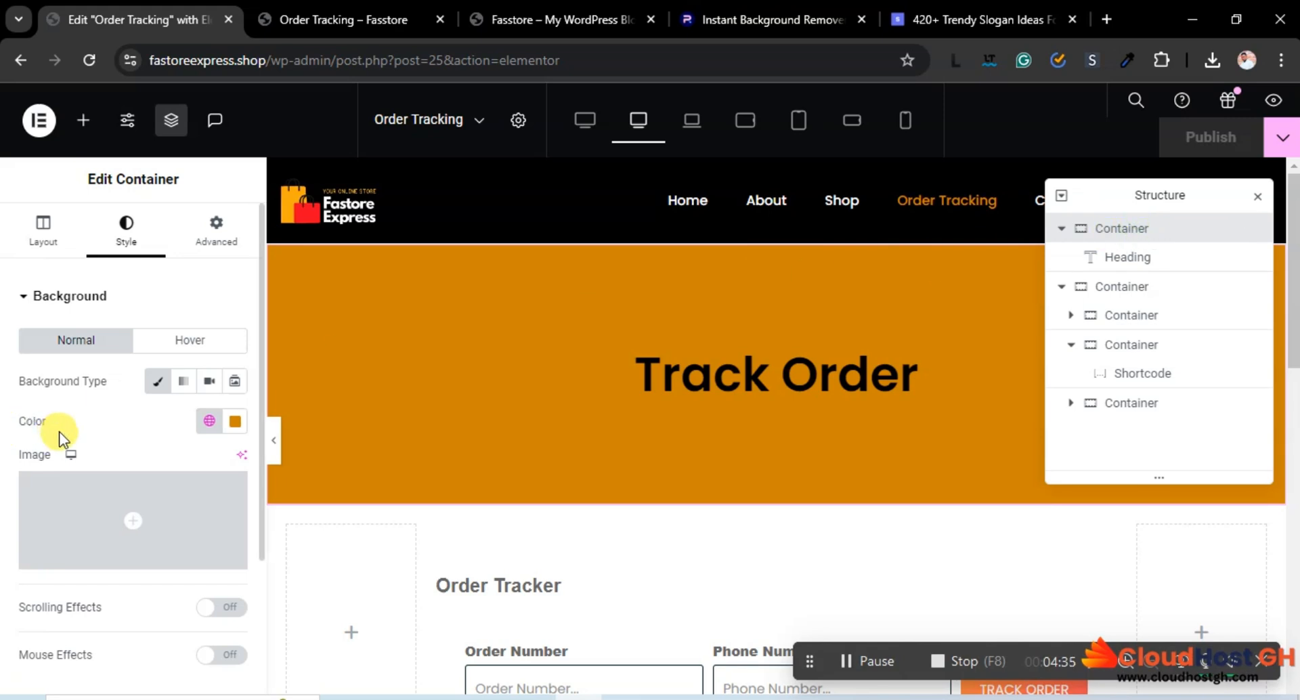
pyautogui.click(149, 298)
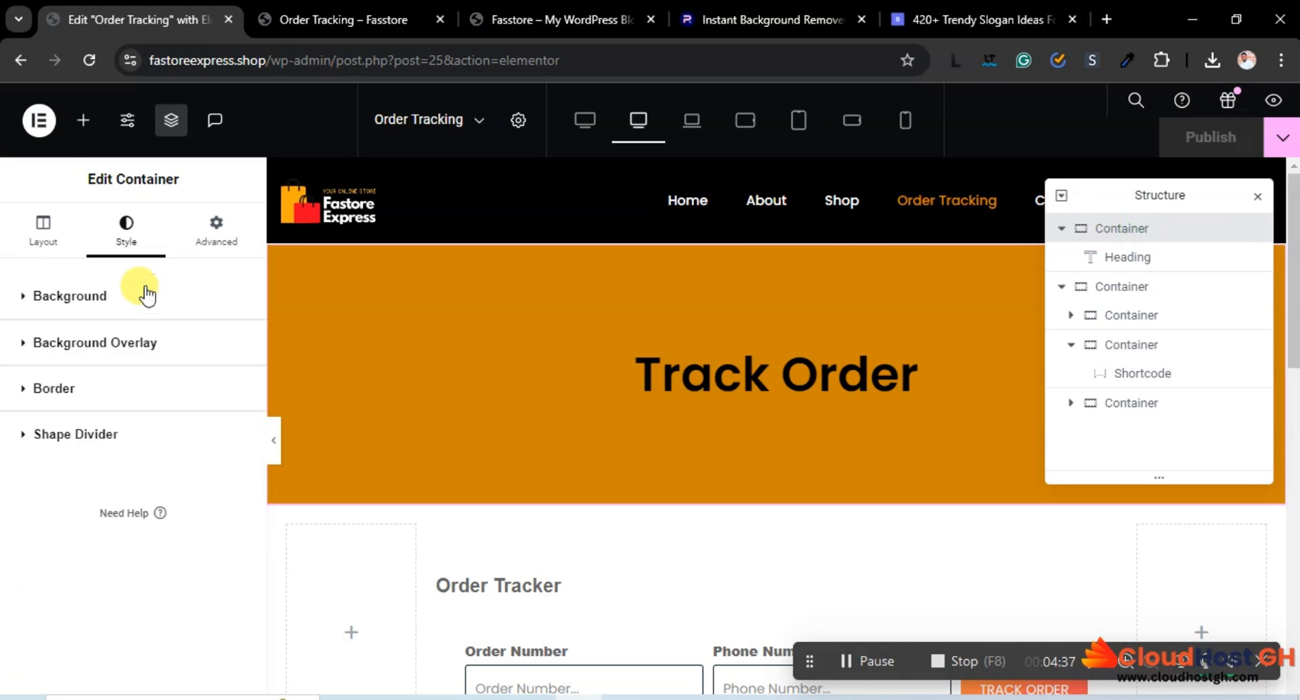
pyautogui.click(96, 436)
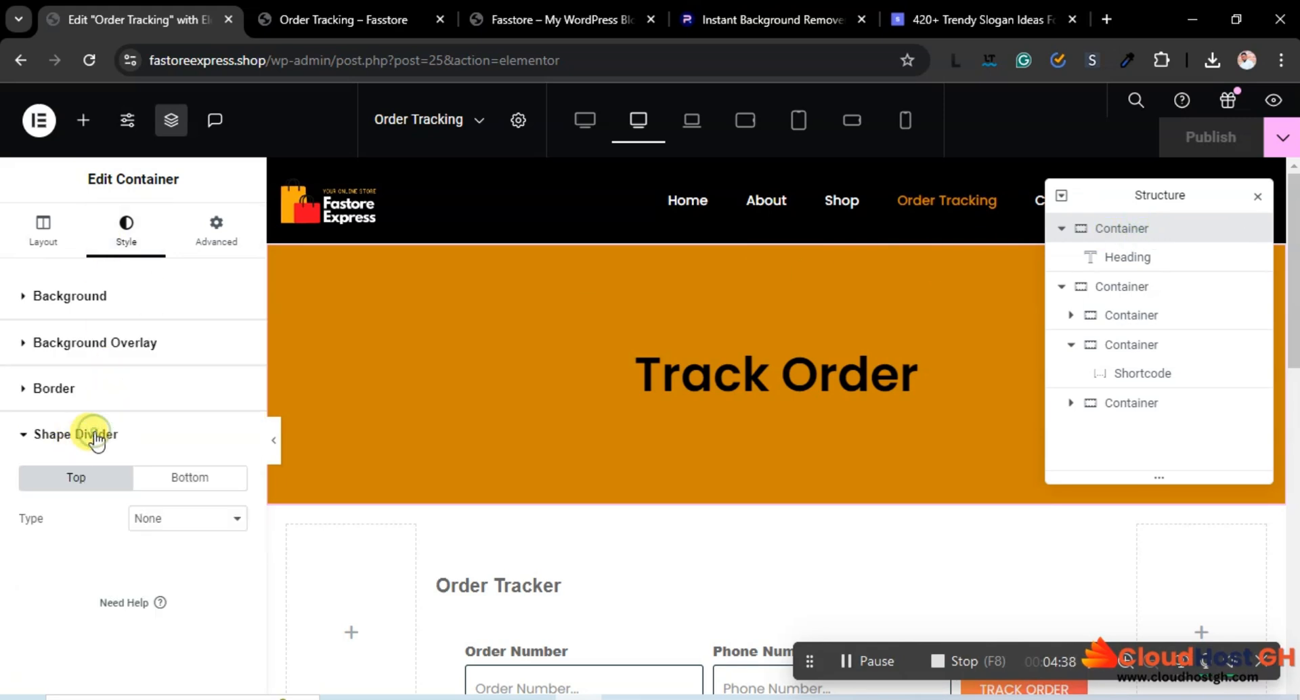
pyautogui.click(187, 478)
pyautogui.click(178, 519)
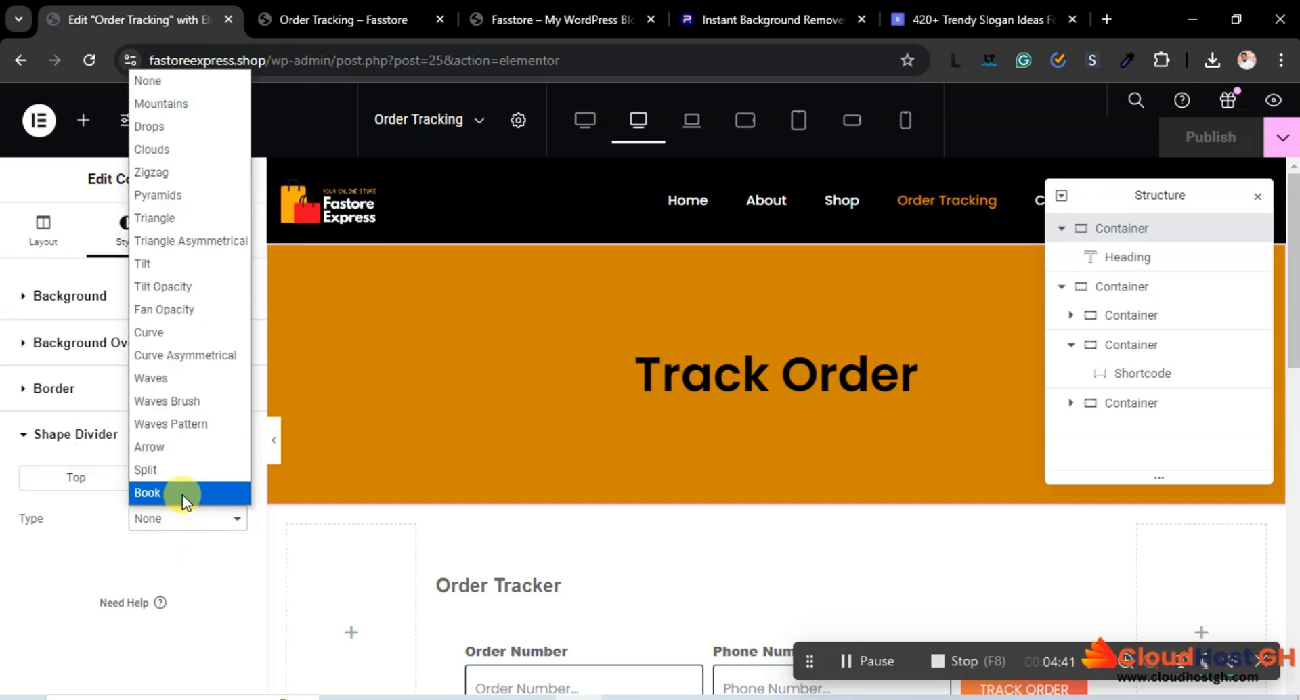
pyautogui.click(182, 494)
pyautogui.press('Up')
pyautogui.press('Up')
pyautogui.press('Up')
pyautogui.press('Up')
pyautogui.press('Up')
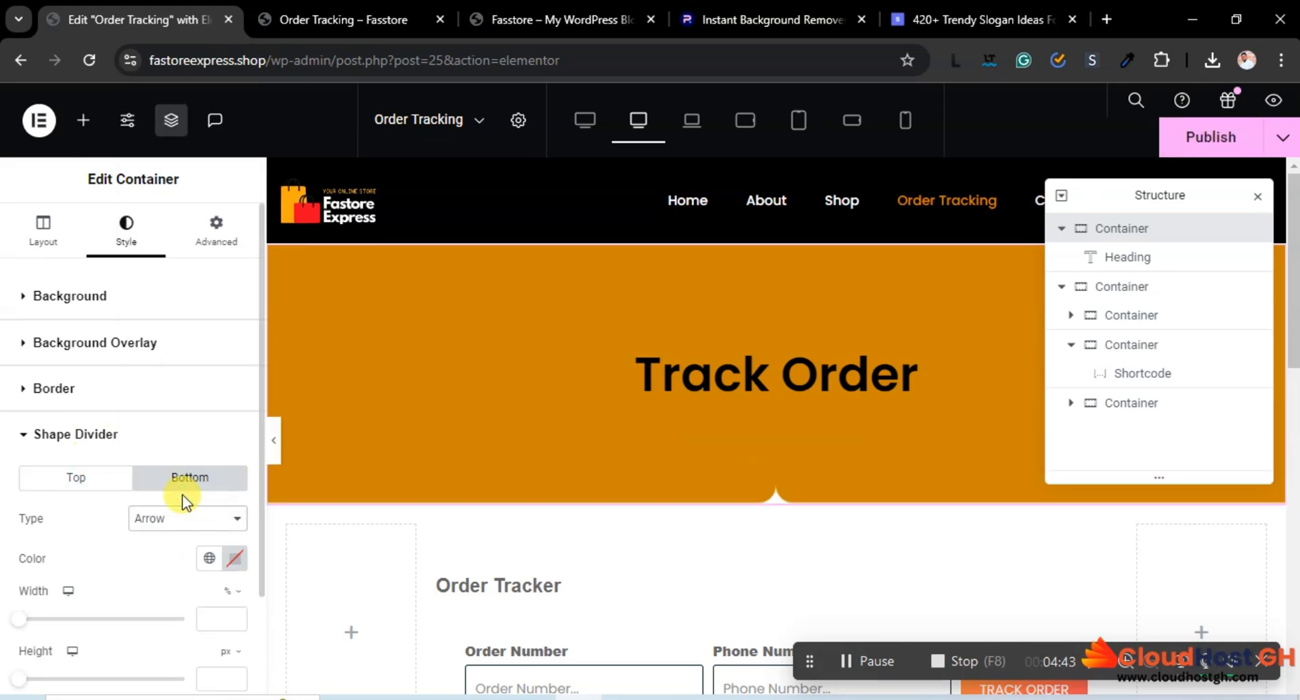
pyautogui.press('Up')
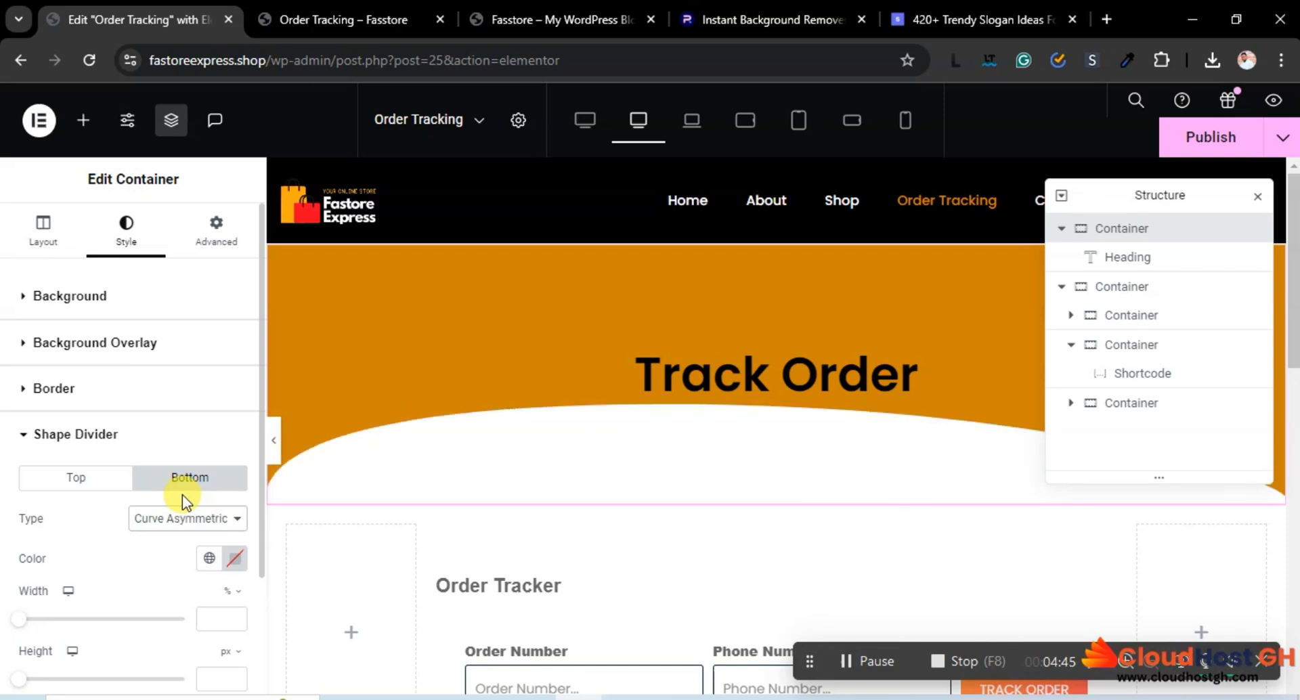
pyautogui.press('Up')
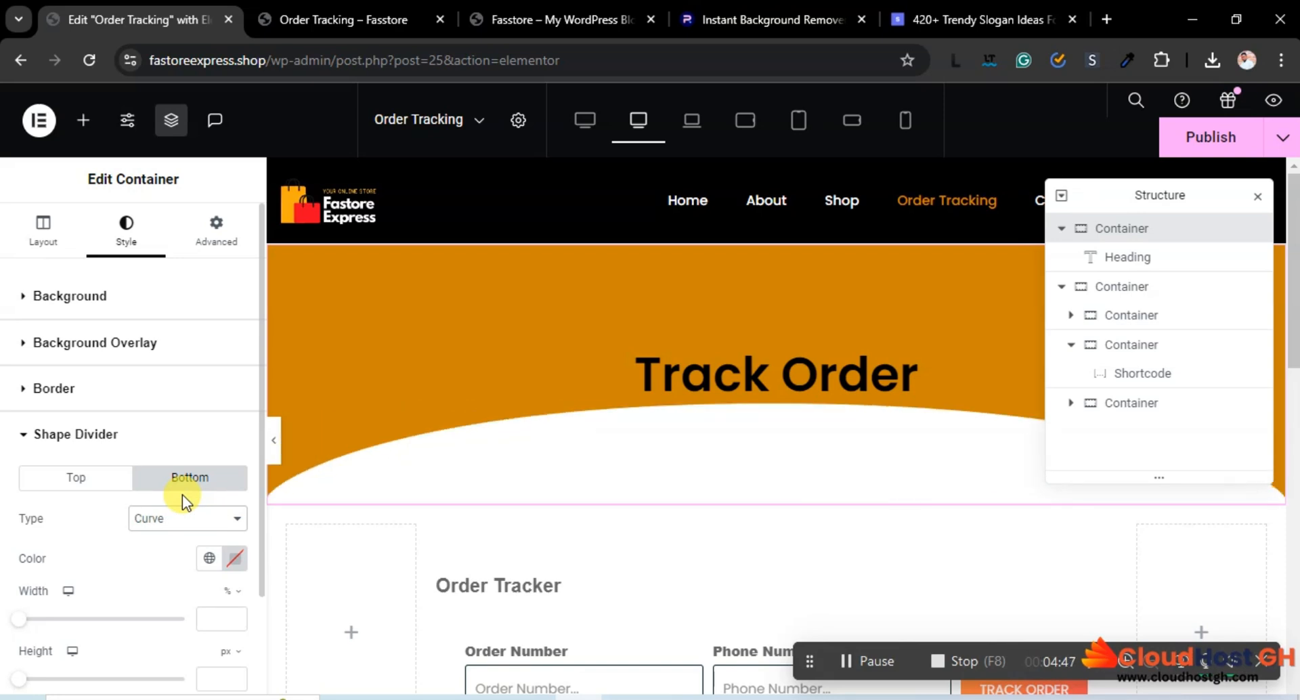
# Invert the container's bottom curve divider, bring it to the front, and publish the page.
pyautogui.scroll(-2, 151, 572)
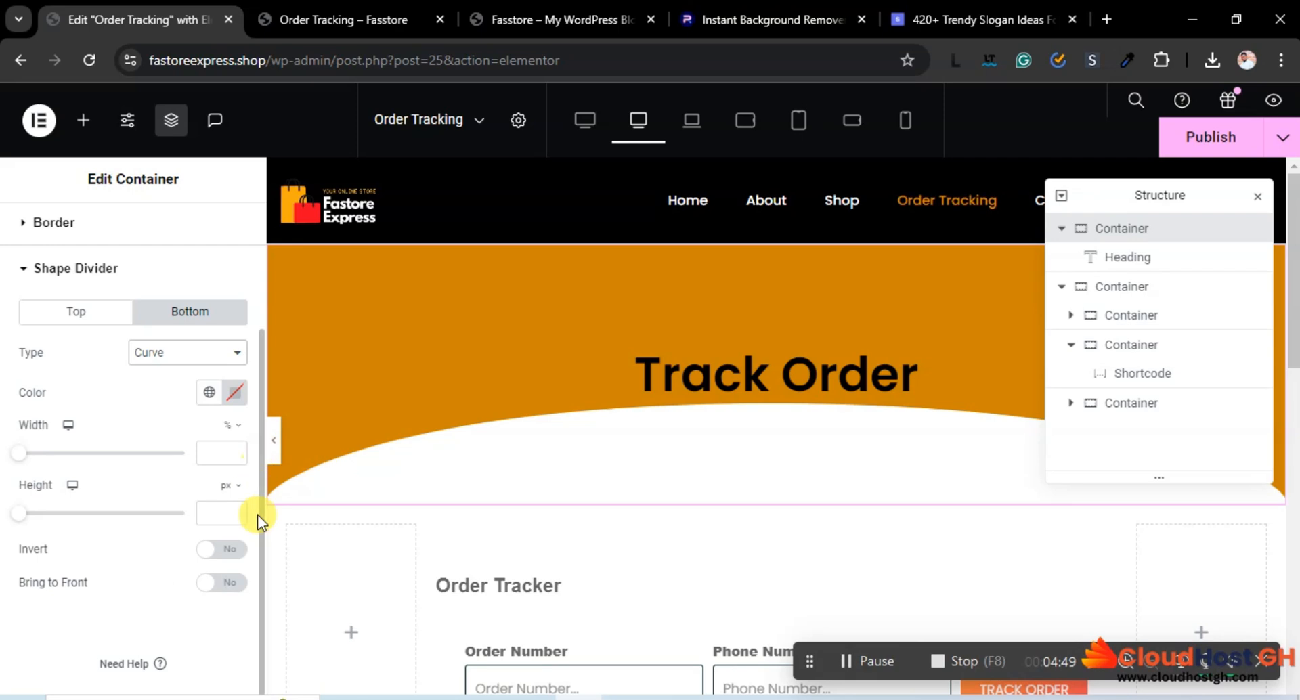
pyautogui.click(229, 551)
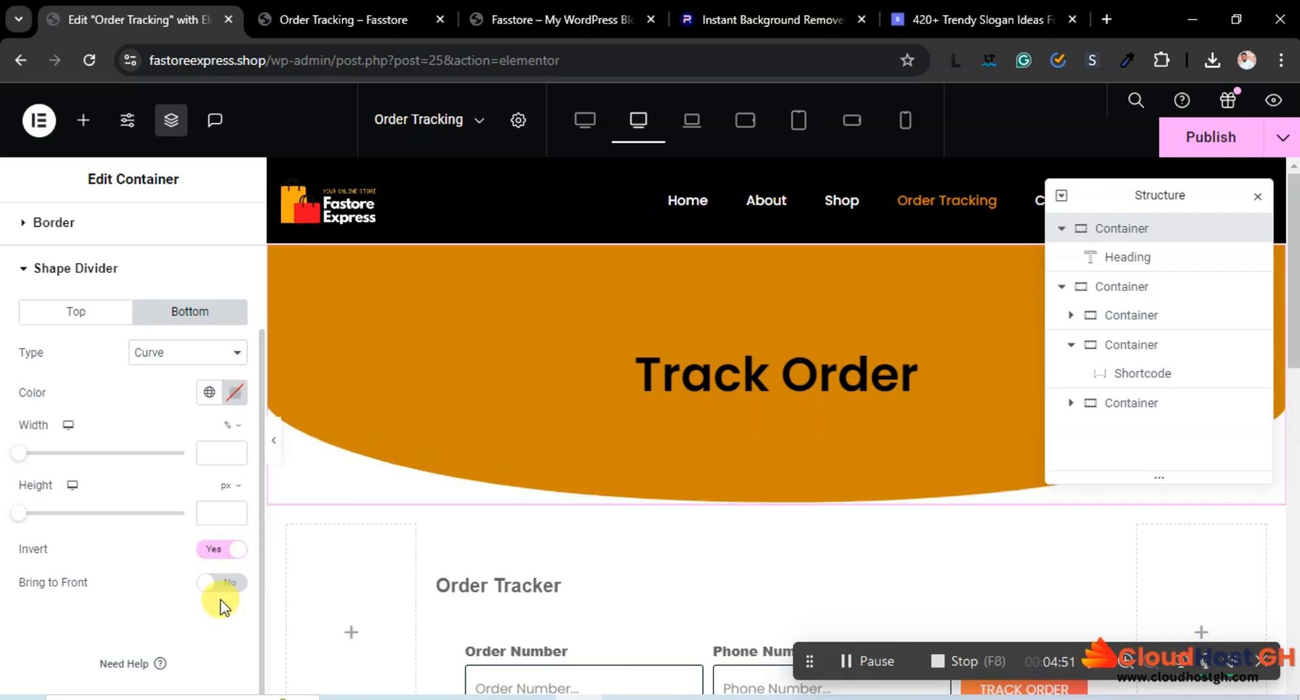
pyautogui.click(1203, 143)
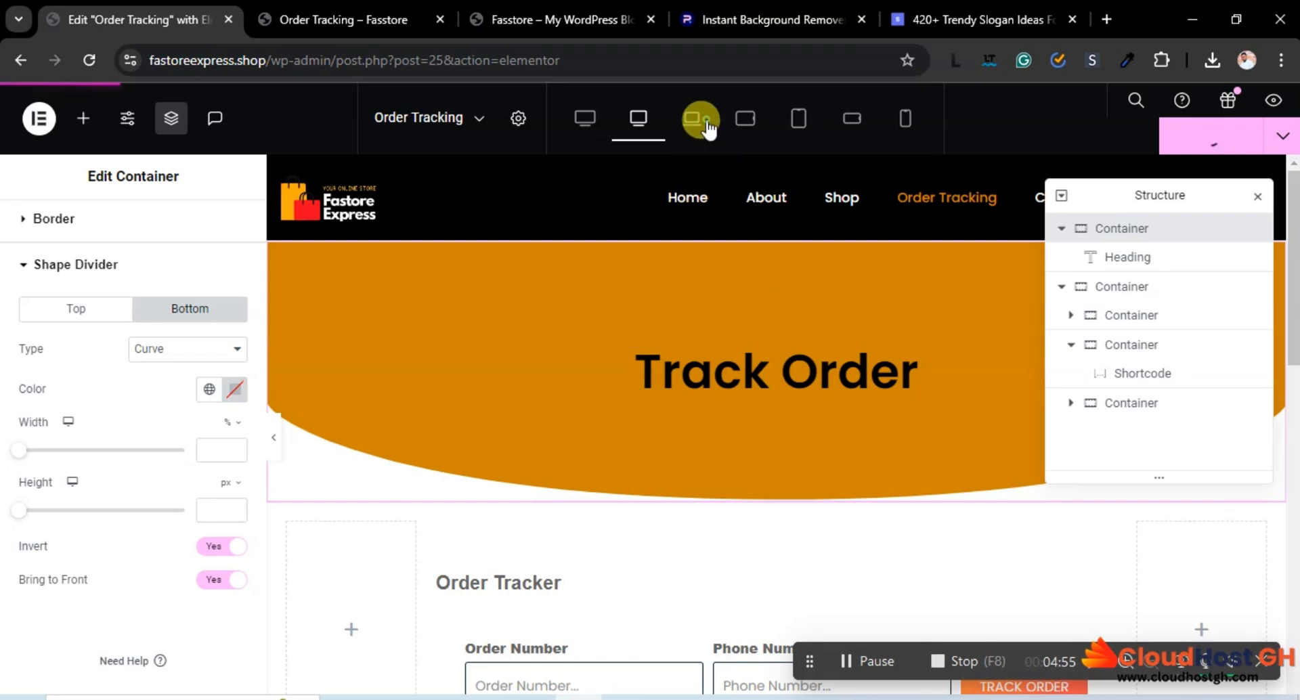
# Set the Track Order heading's font size to 40 px for the mobile portrait view and publish the page.
pyautogui.click(692, 120)
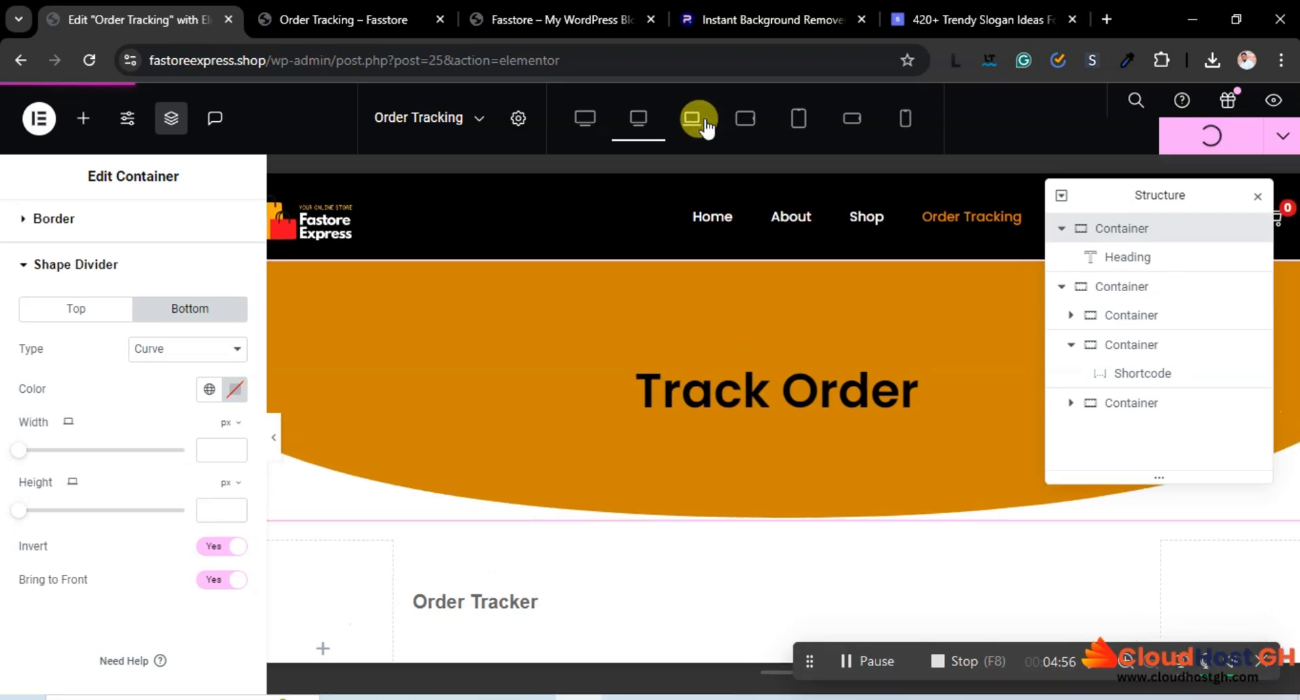
pyautogui.click(746, 122)
pyautogui.click(799, 122)
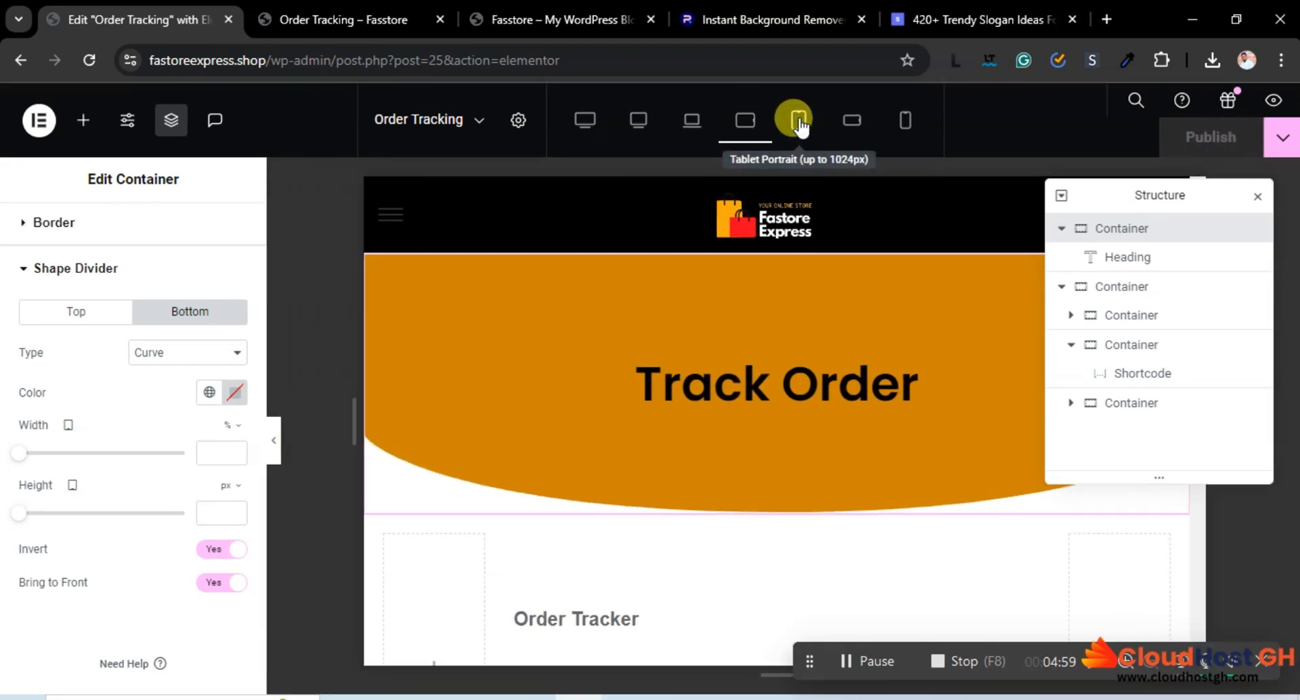
pyautogui.click(851, 122)
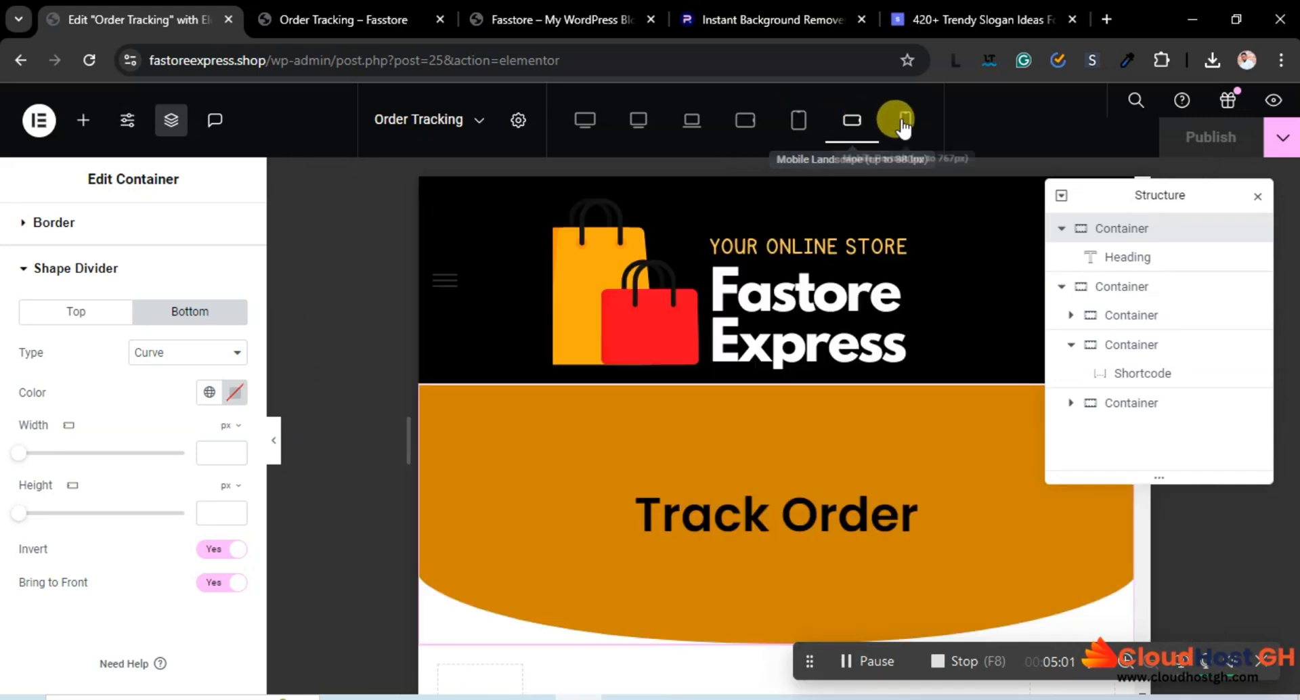
pyautogui.click(905, 123)
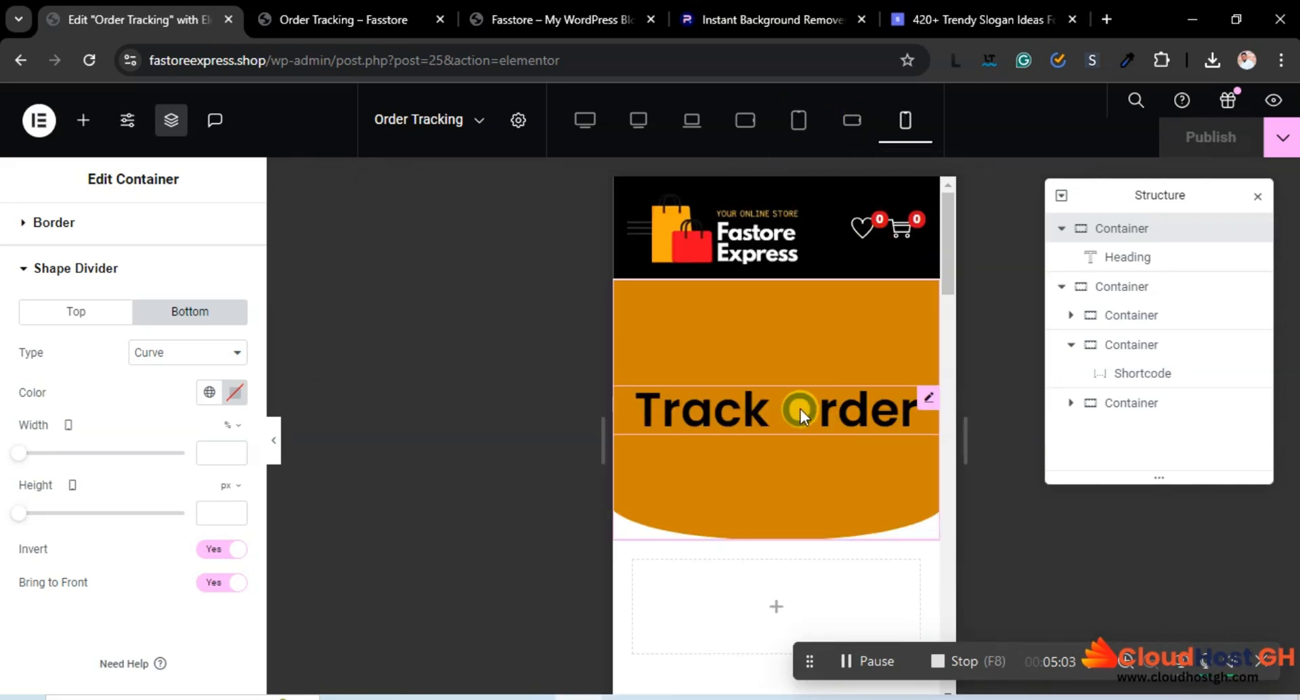
pyautogui.click(800, 413)
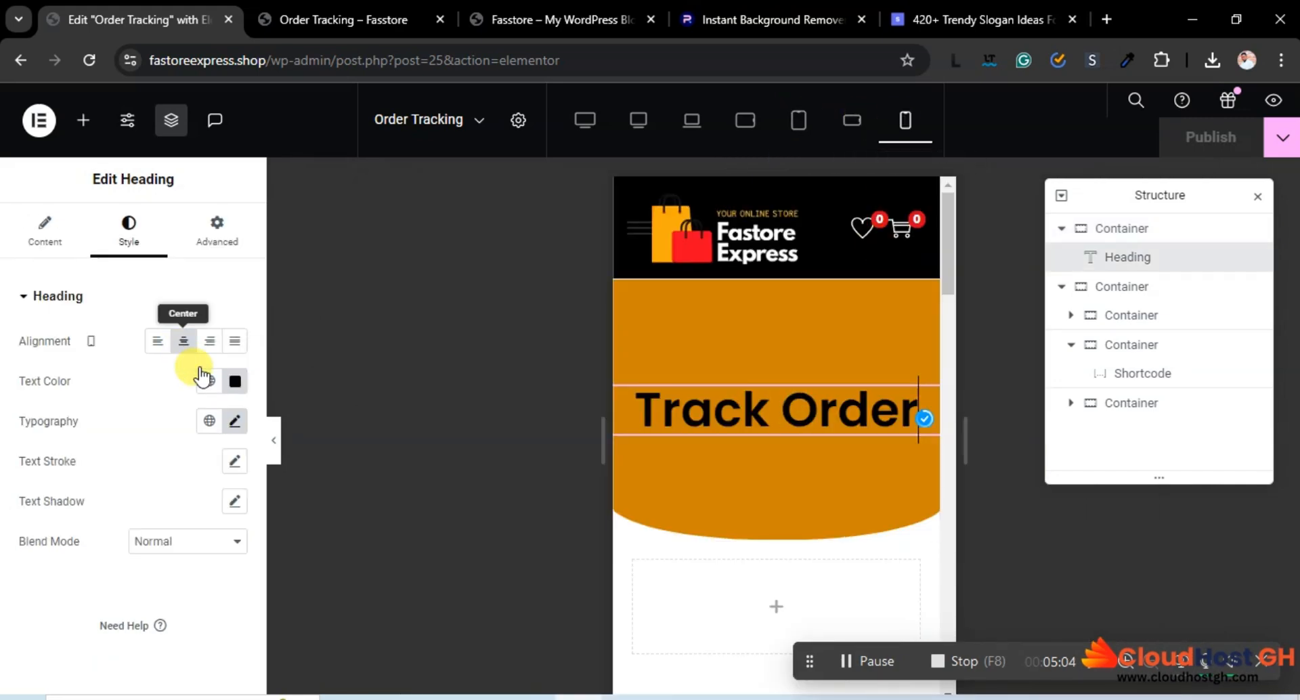
pyautogui.click(234, 421)
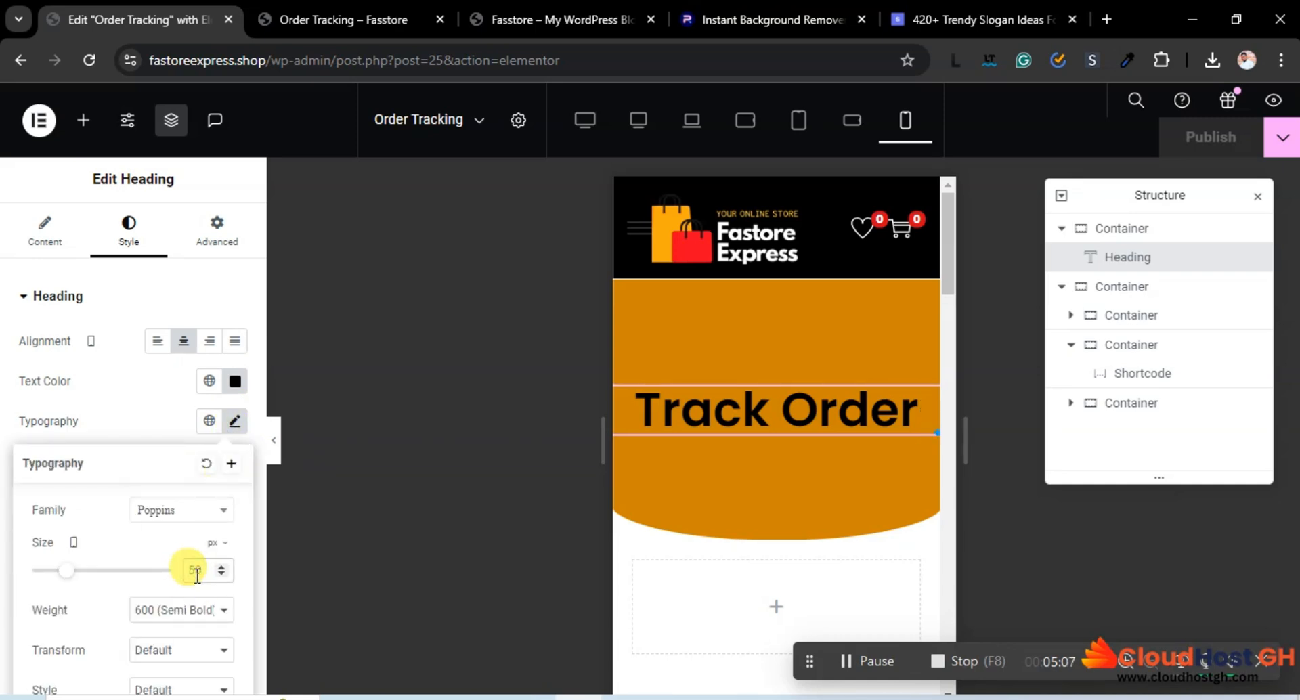
pyautogui.write('40')
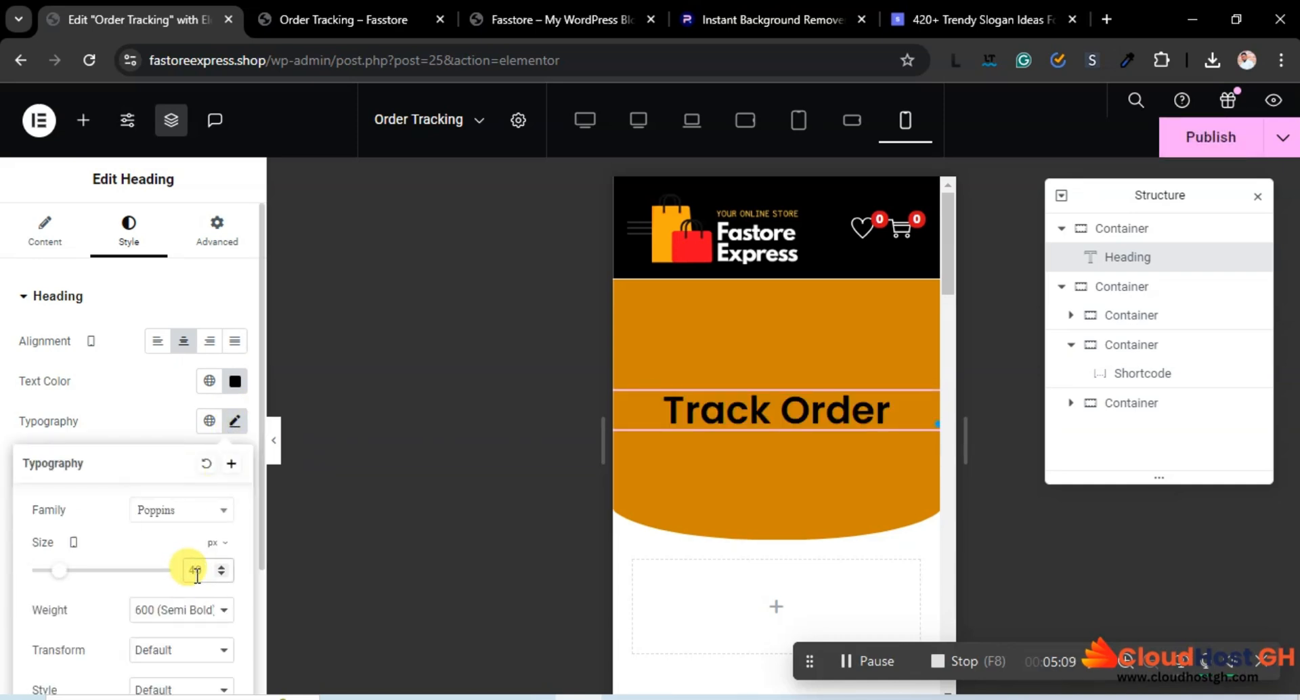
pyautogui.click(1207, 141)
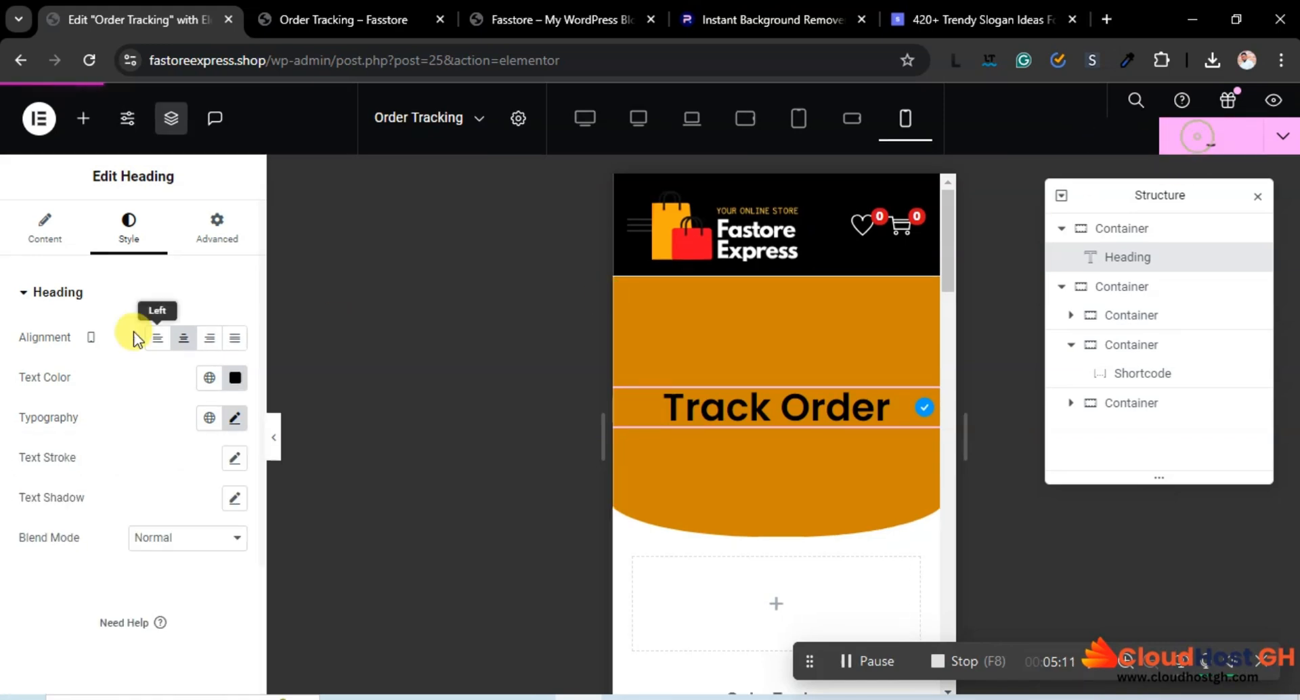
# Reduce the heading container's minimum height to 149 px for mobile portrait and publish the page.
pyautogui.click(37, 227)
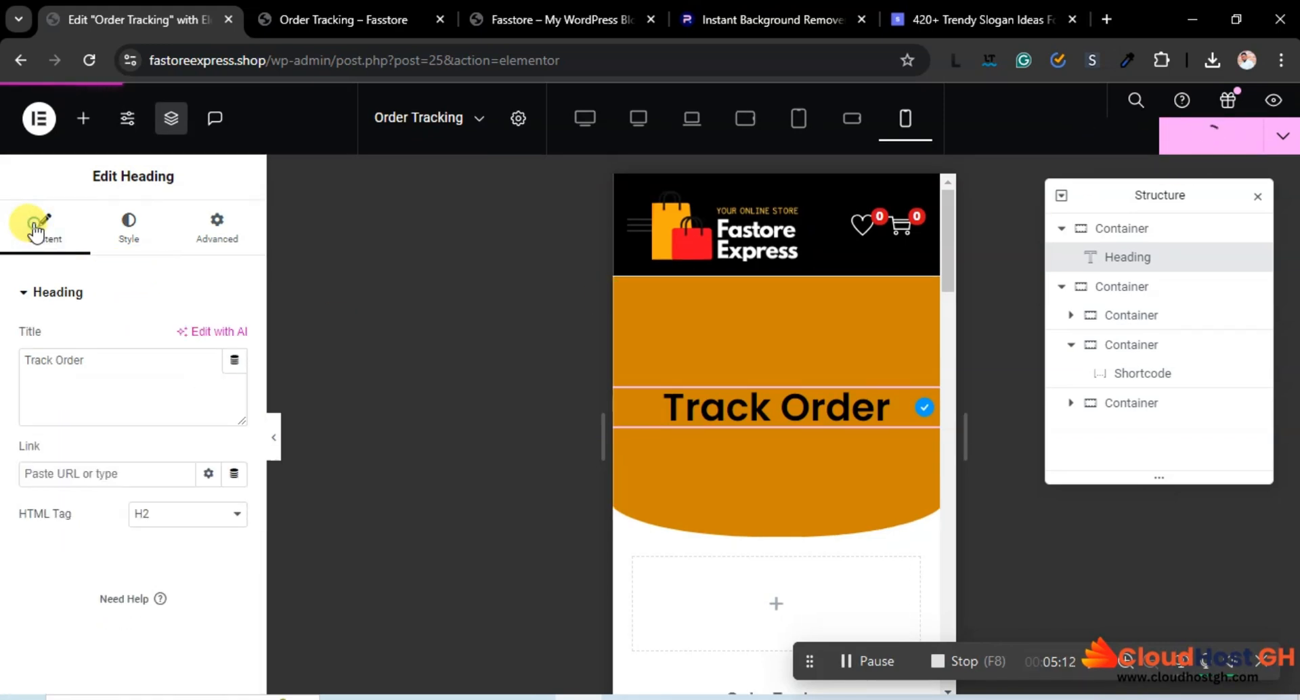
pyautogui.click(1144, 233)
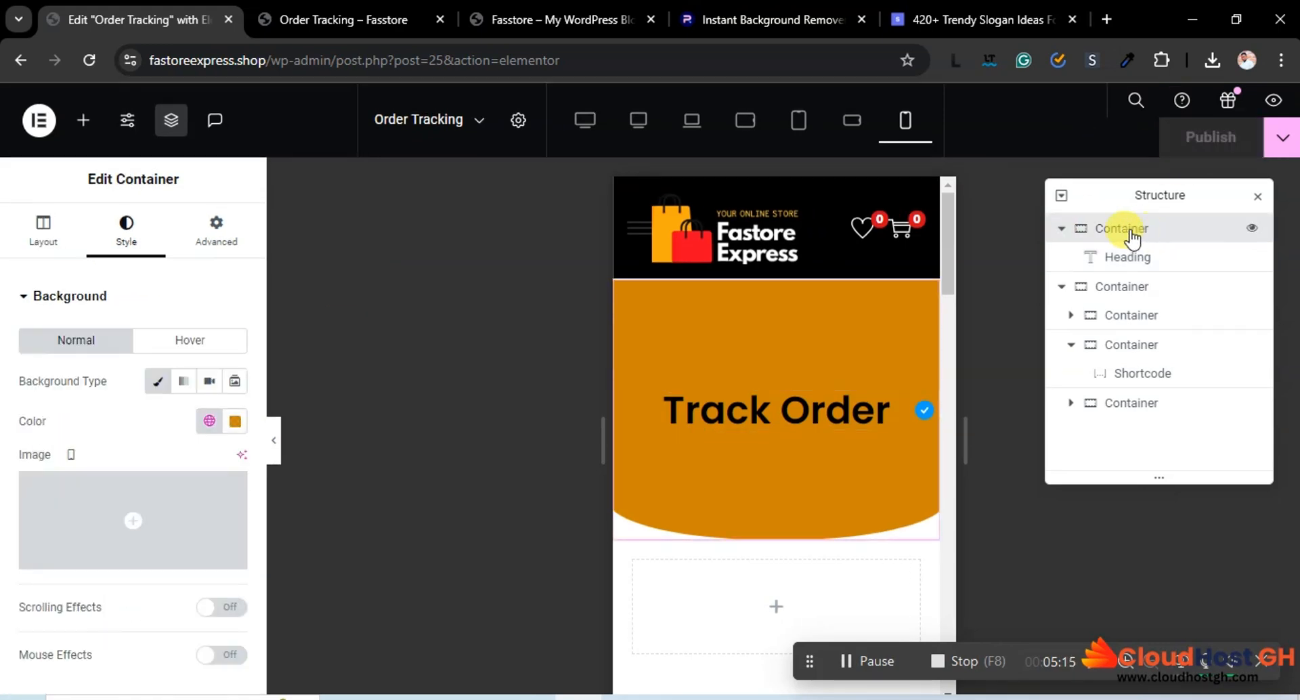
pyautogui.click(28, 243)
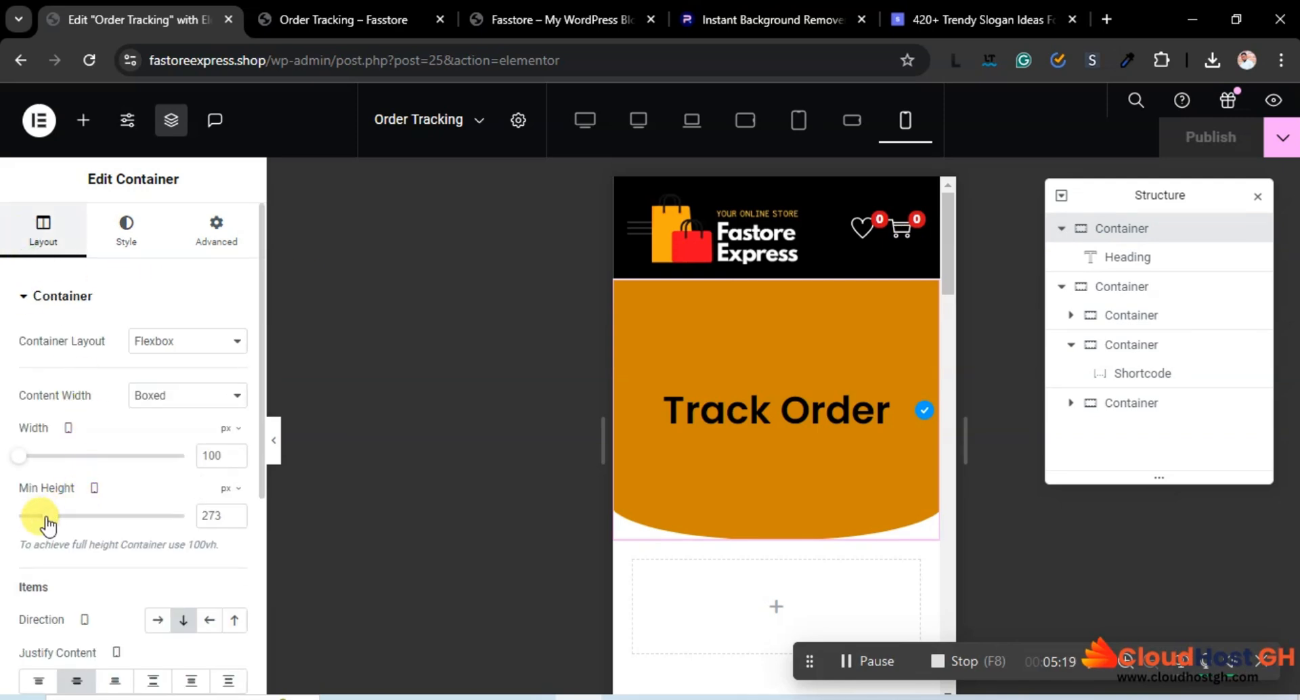
pyautogui.moveTo(44, 517); pyautogui.dragTo(34, 519)
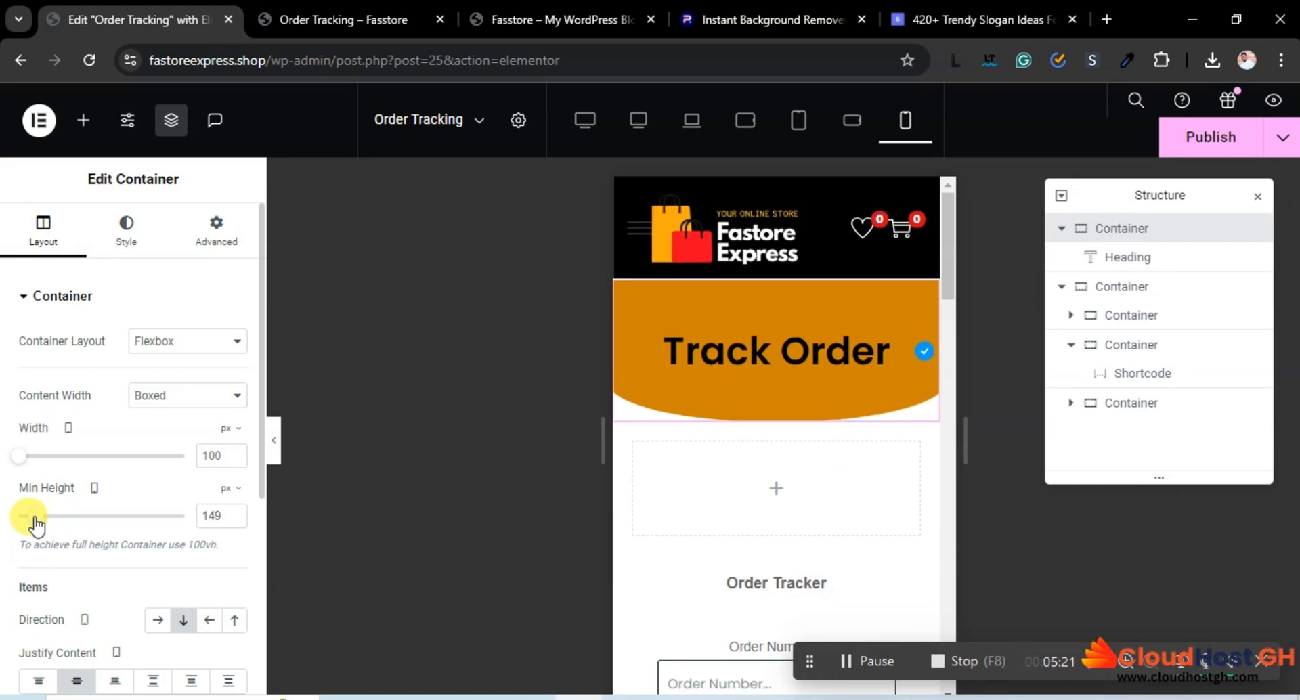
pyautogui.click(1191, 143)
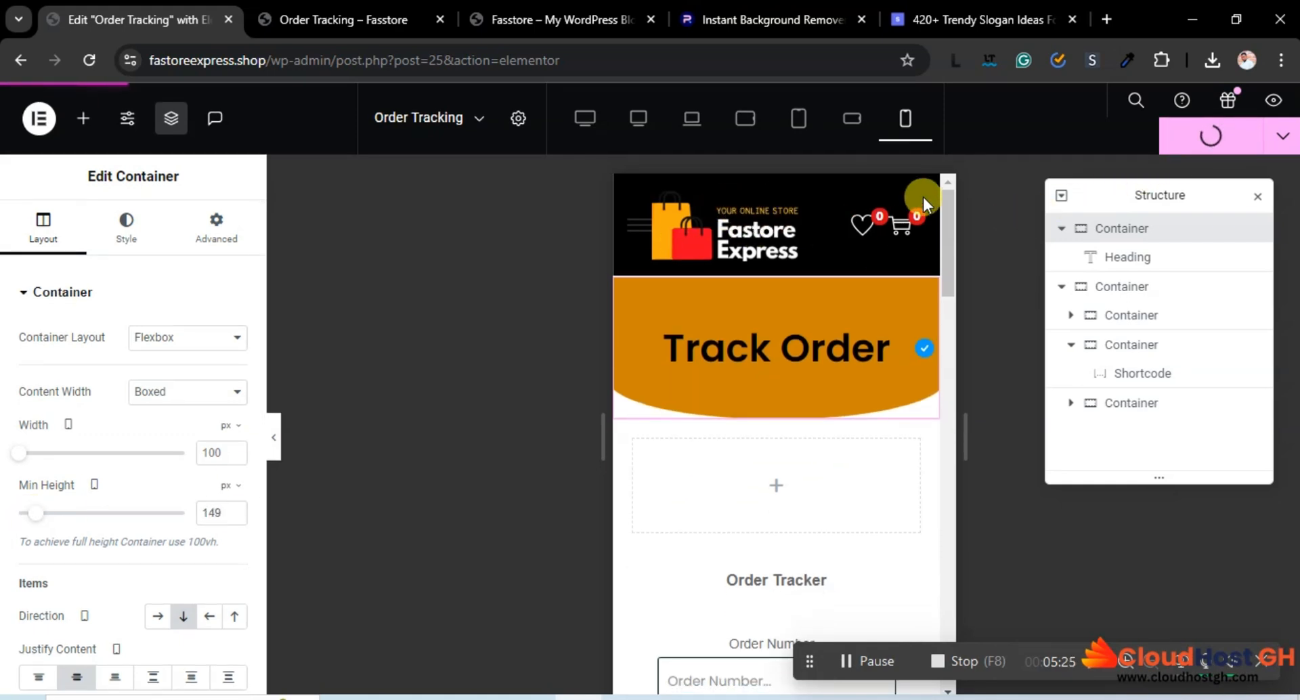
# Open the site customizer from the live Order Tracking page in mobile preview and check the Mobile Menu layout's general and design settings.
pyautogui.click(352, 19)
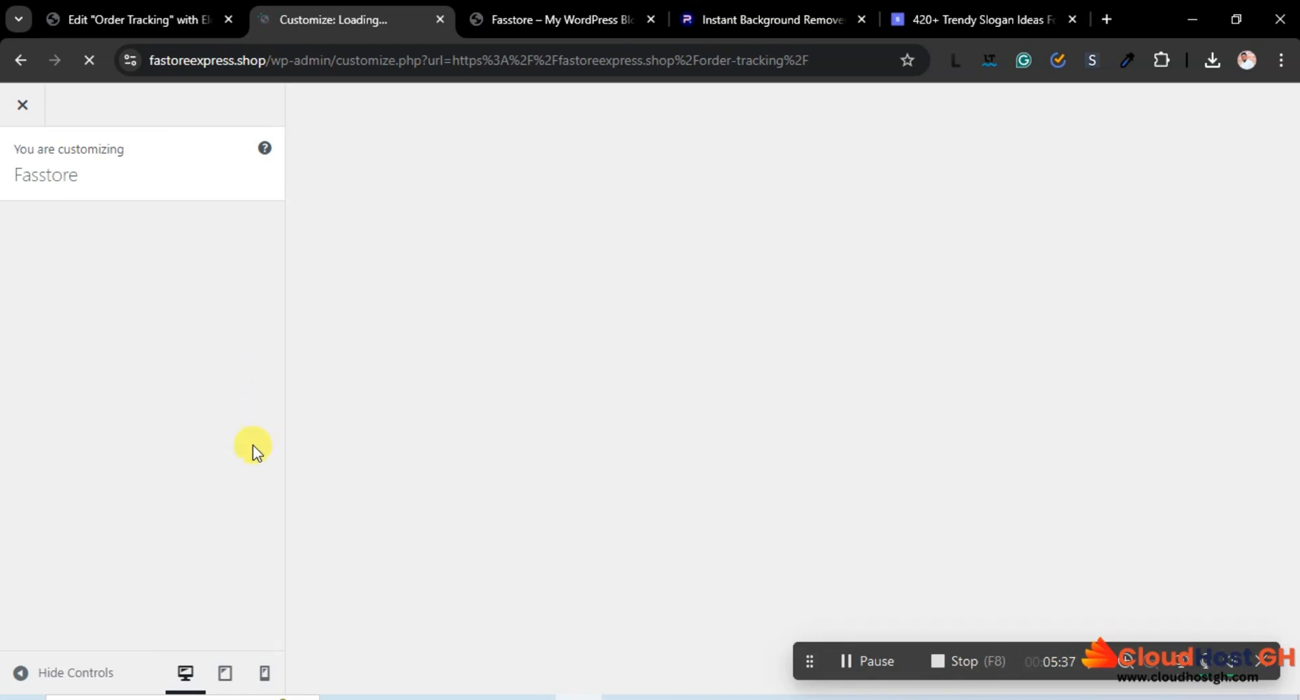
pyautogui.click(264, 674)
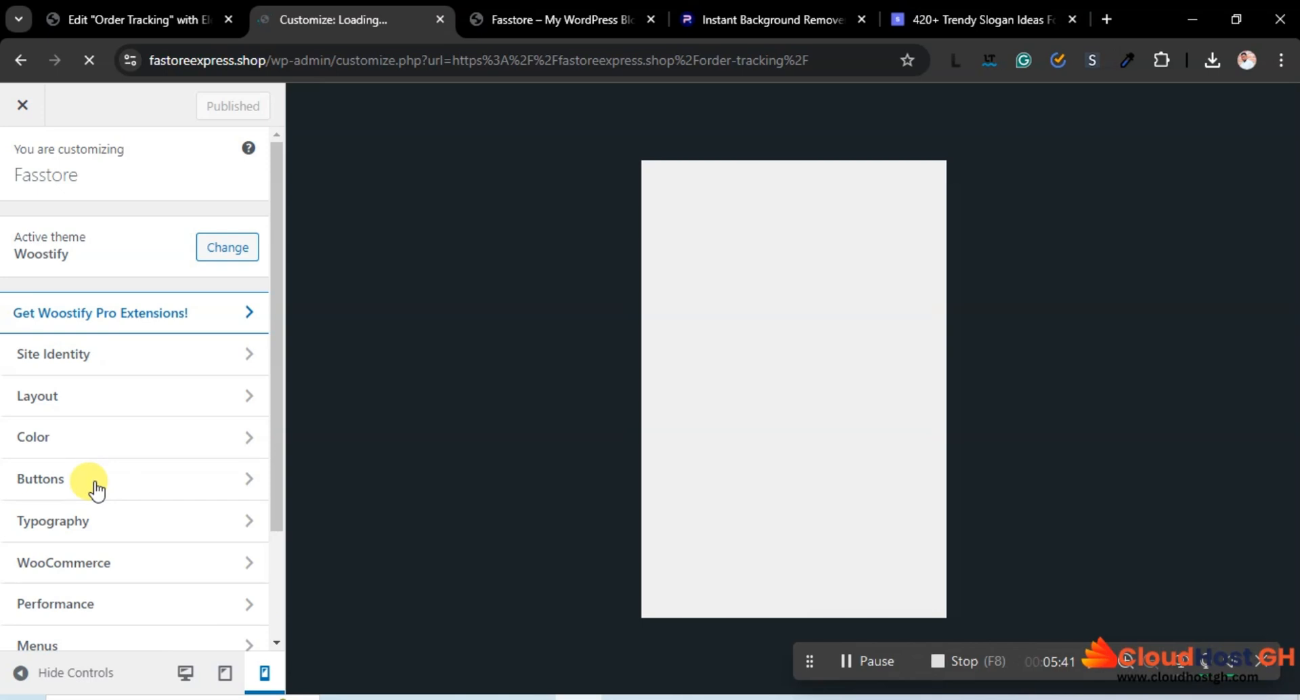
pyautogui.click(80, 400)
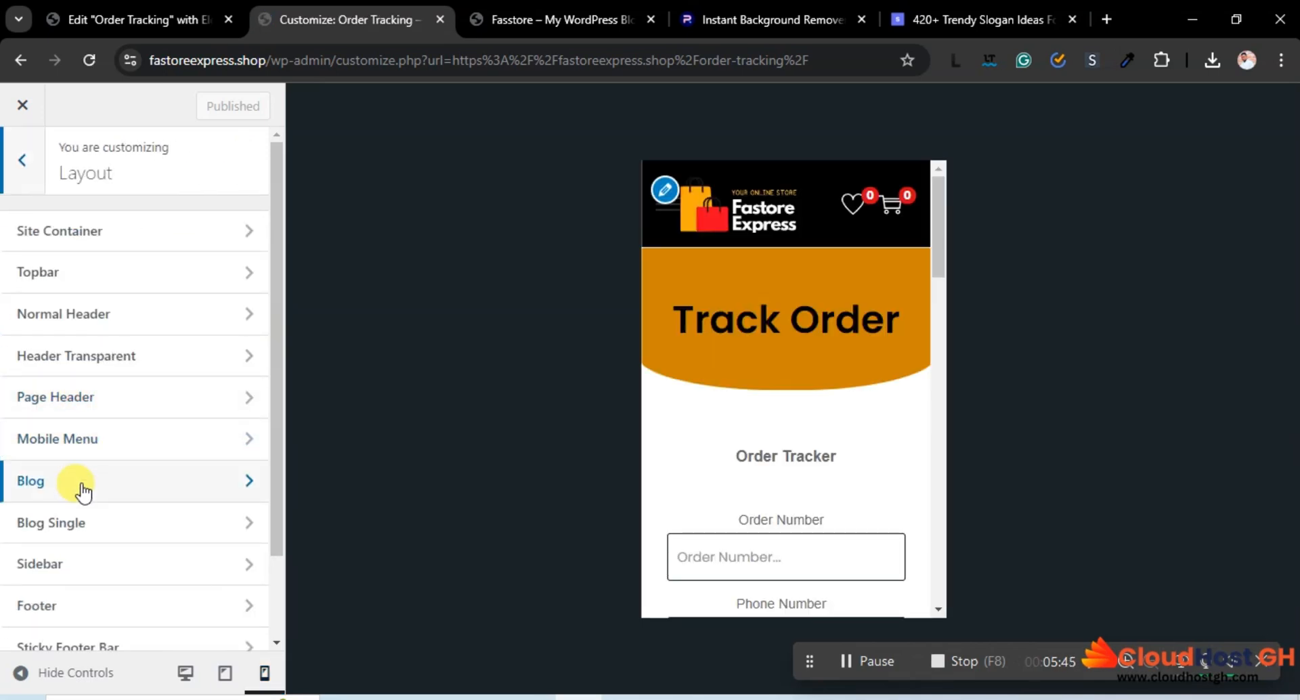
pyautogui.click(92, 442)
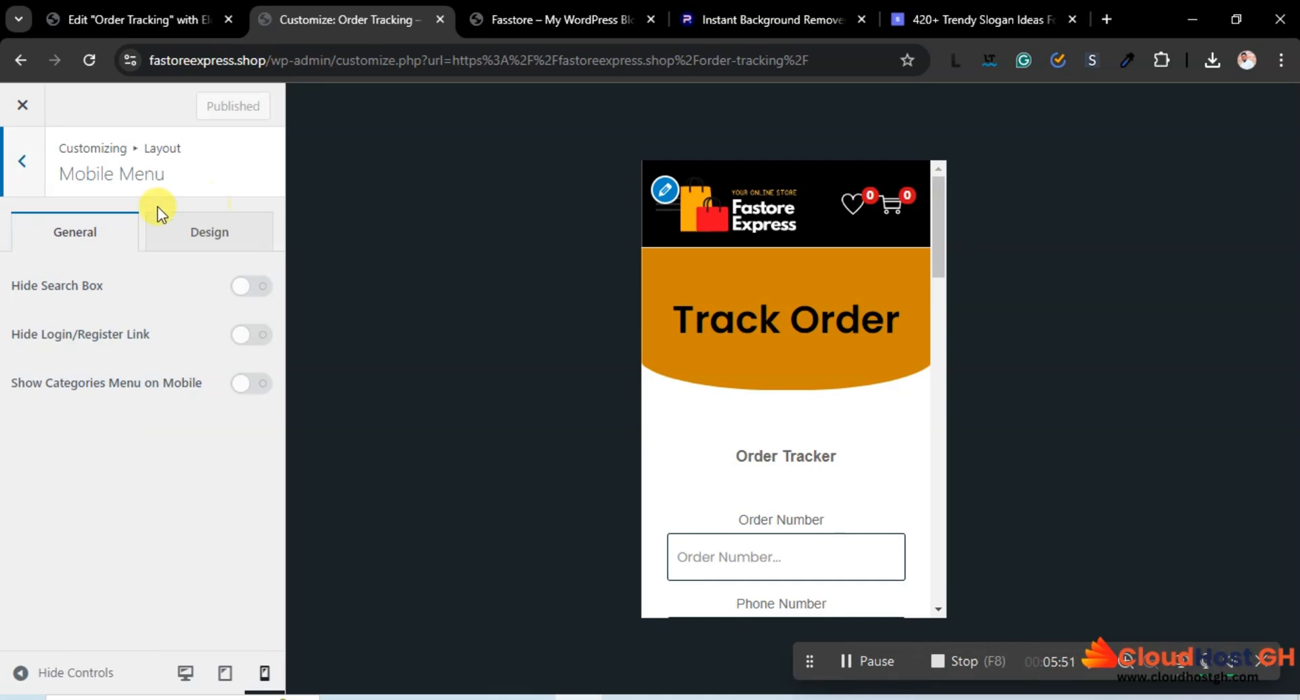
pyautogui.click(201, 243)
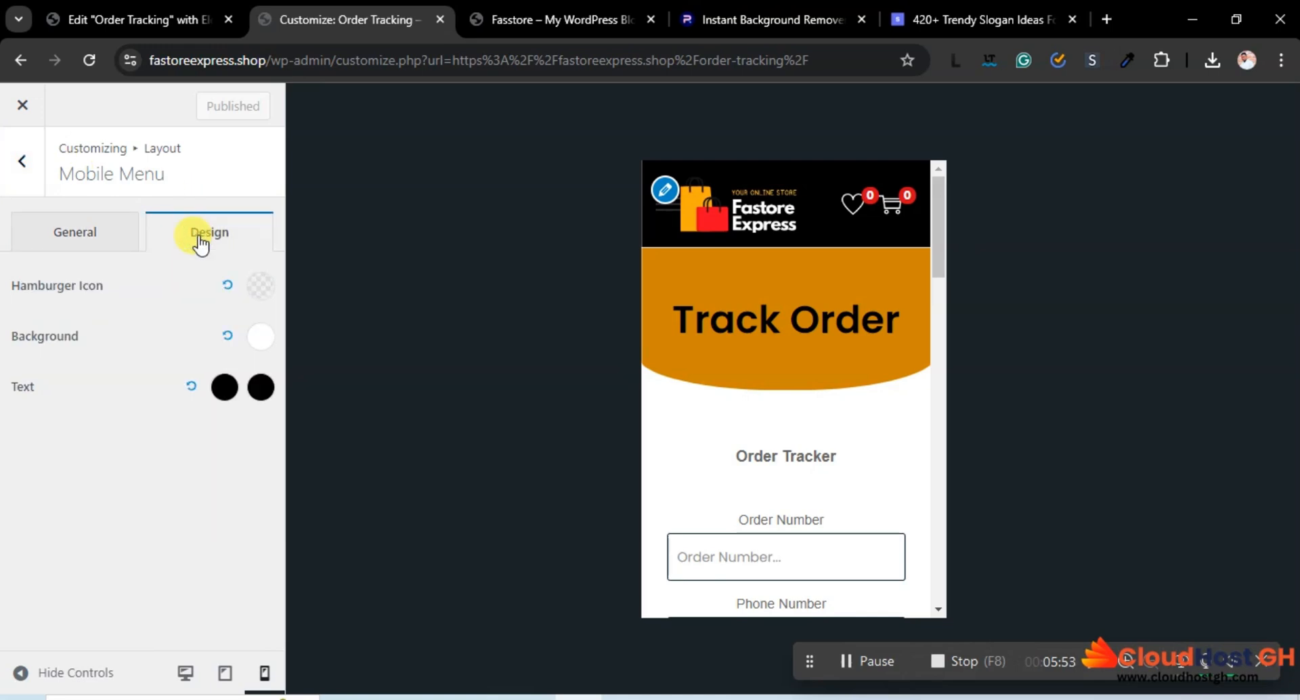
pyautogui.click(22, 161)
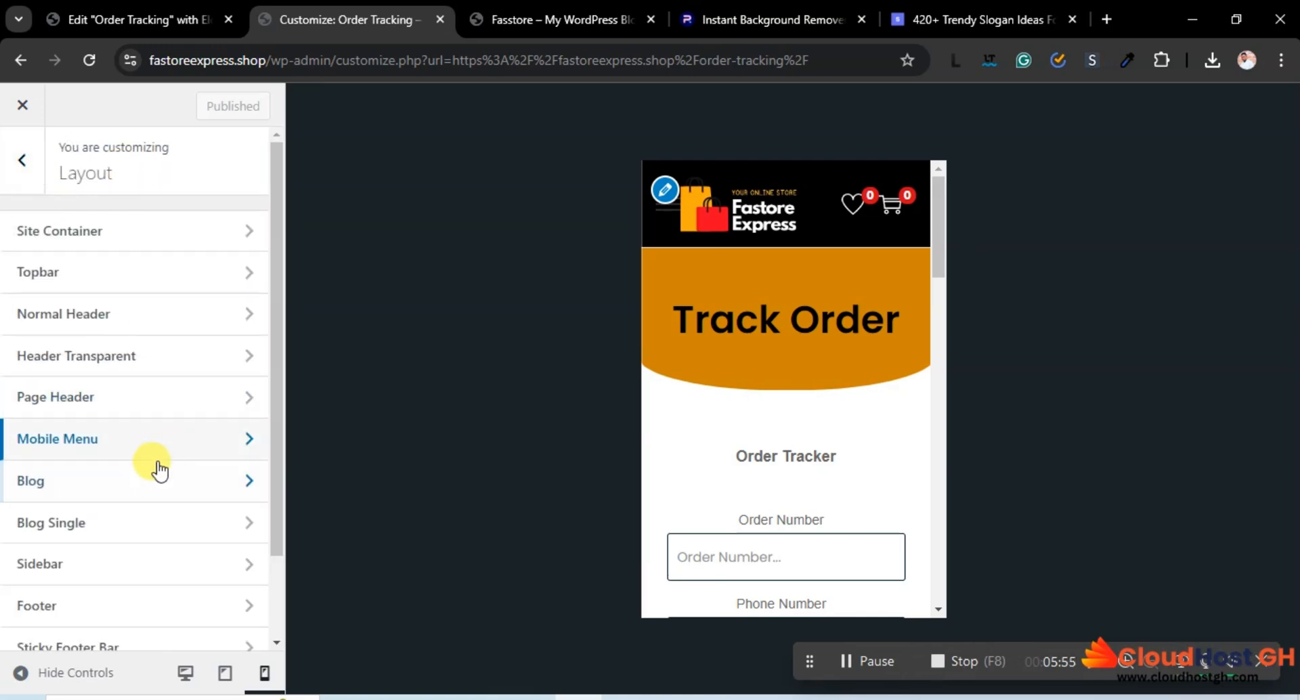
# Examine the Normal Header layout's general and design settings and return to the main customizer sections.
pyautogui.click(108, 323)
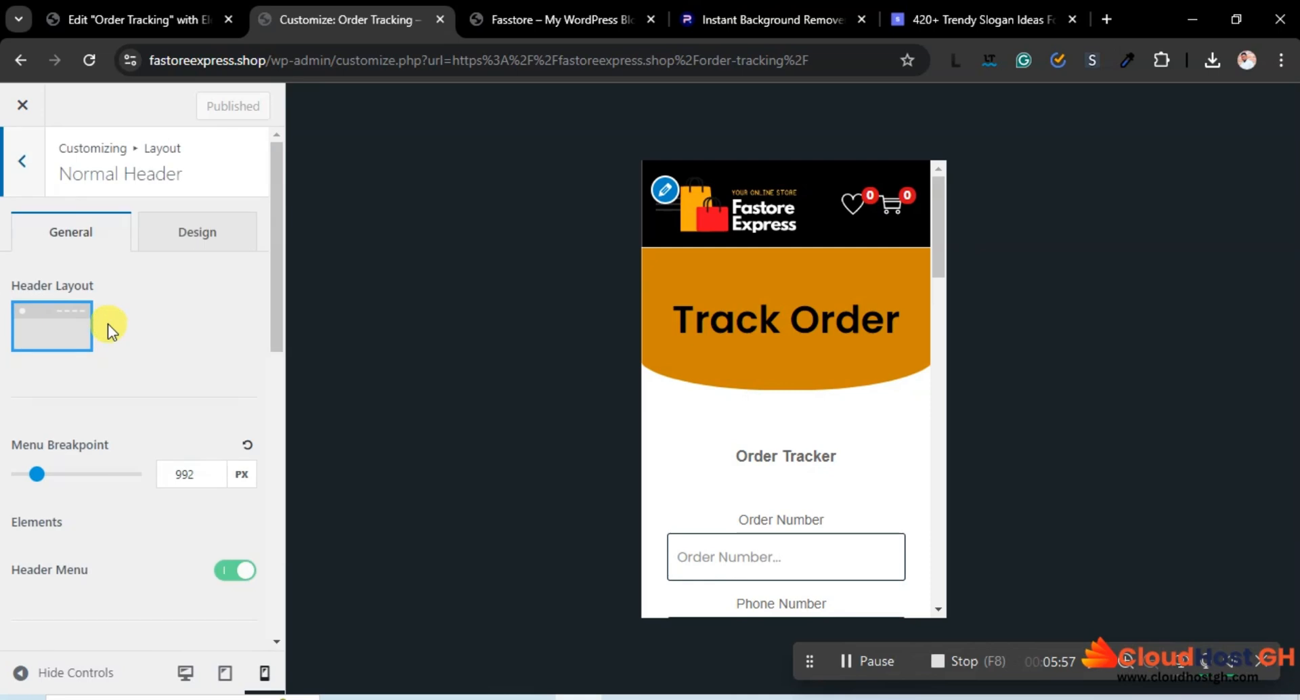
pyautogui.click(187, 244)
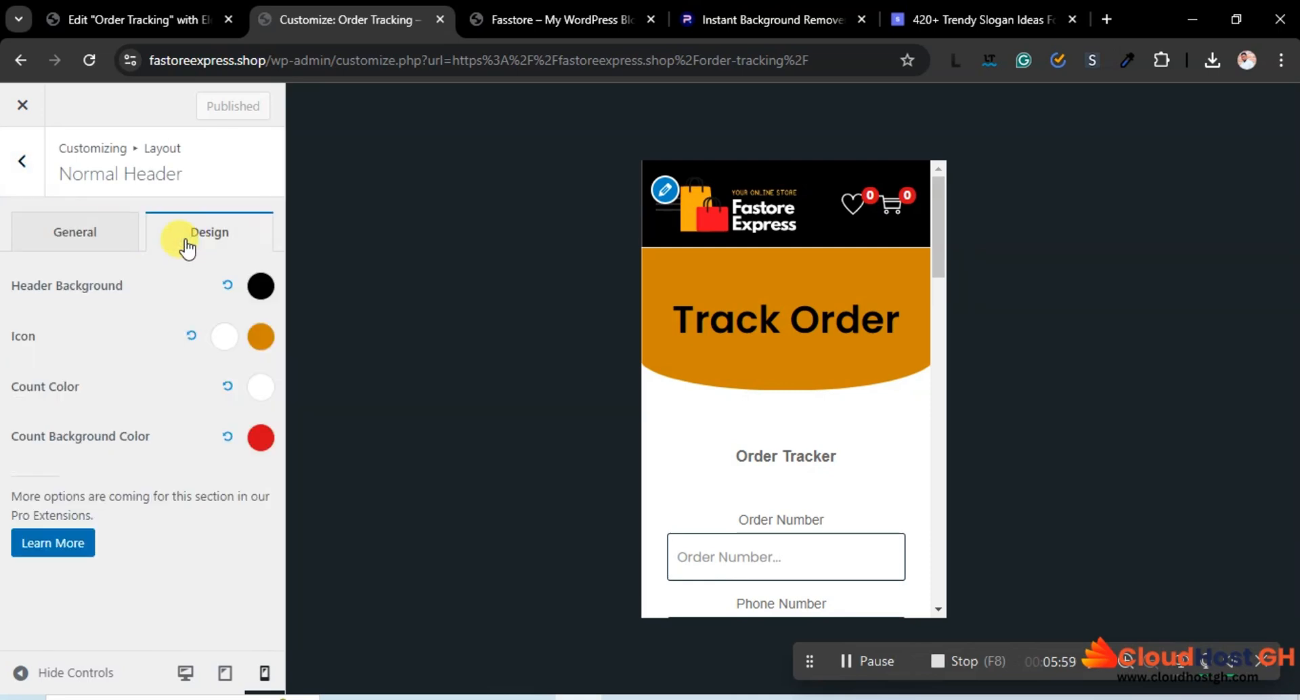
pyautogui.click(68, 250)
pyautogui.scroll(-3, 160, 403)
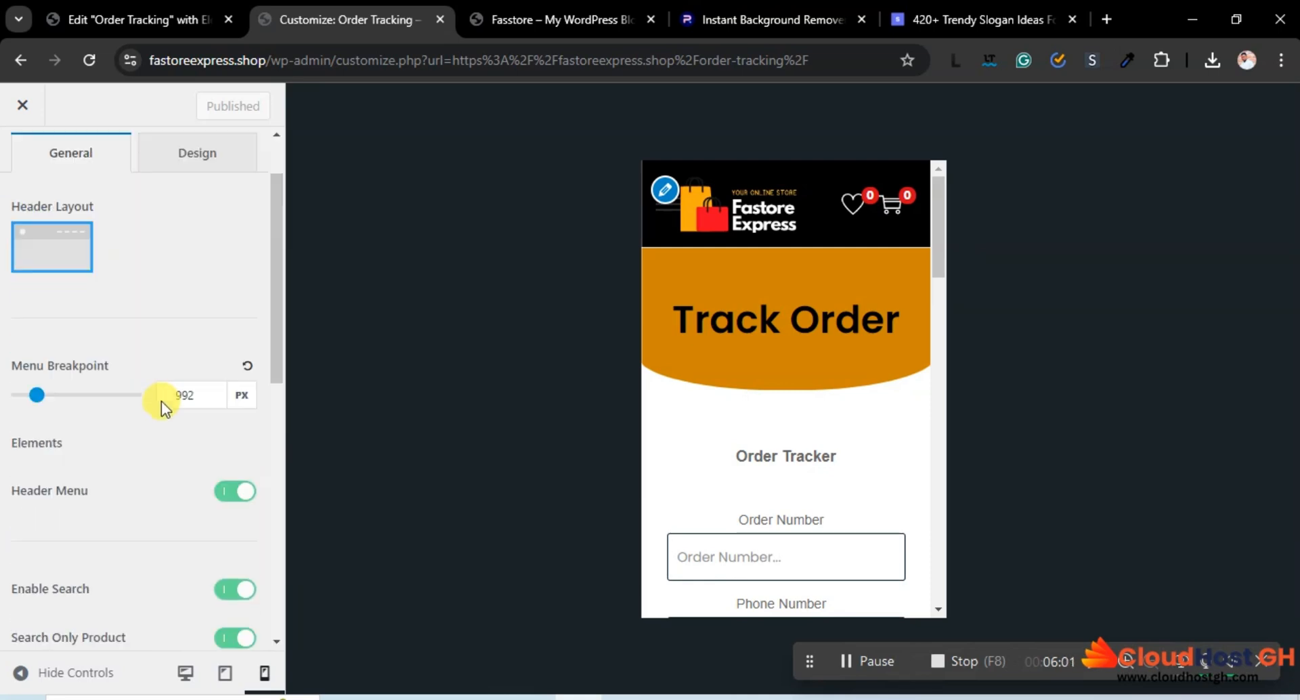
pyautogui.scroll(3, 67, 257)
pyautogui.click(23, 161)
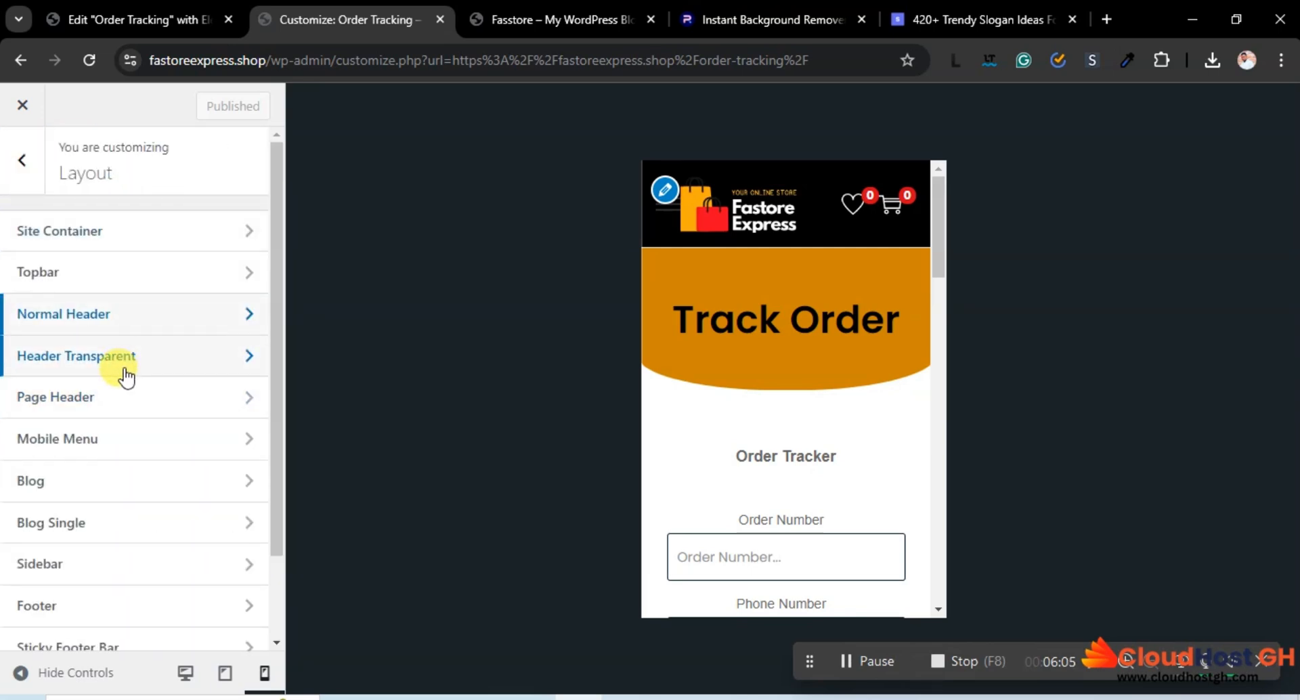
pyautogui.scroll(-2, 126, 376)
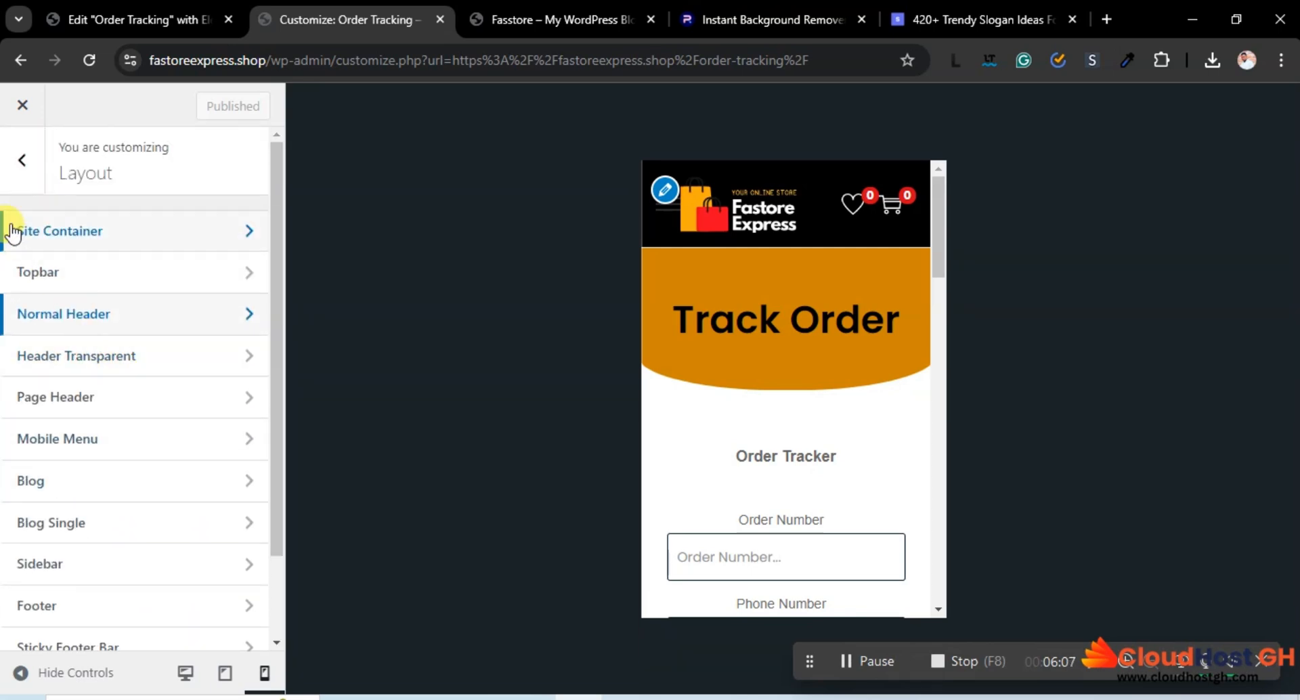
pyautogui.click(23, 162)
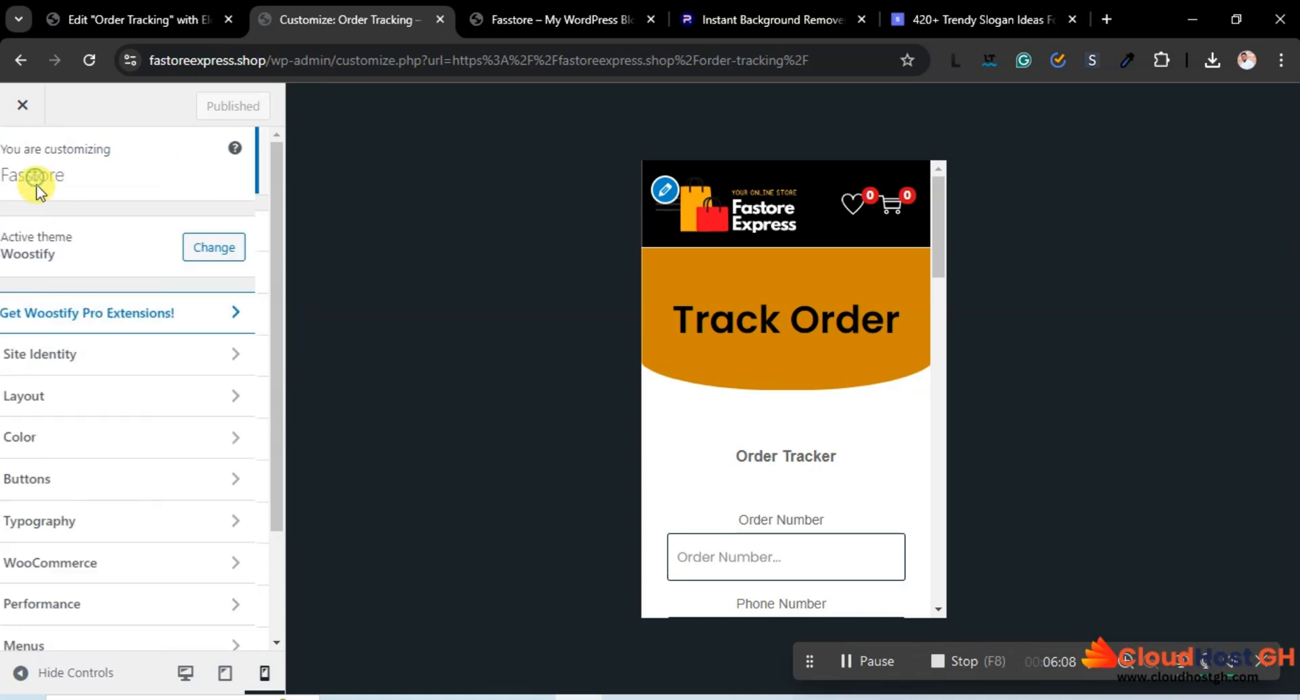
# Examine the Primary menu typography settings, including the parent menu's font size, line height and color.
pyautogui.click(95, 526)
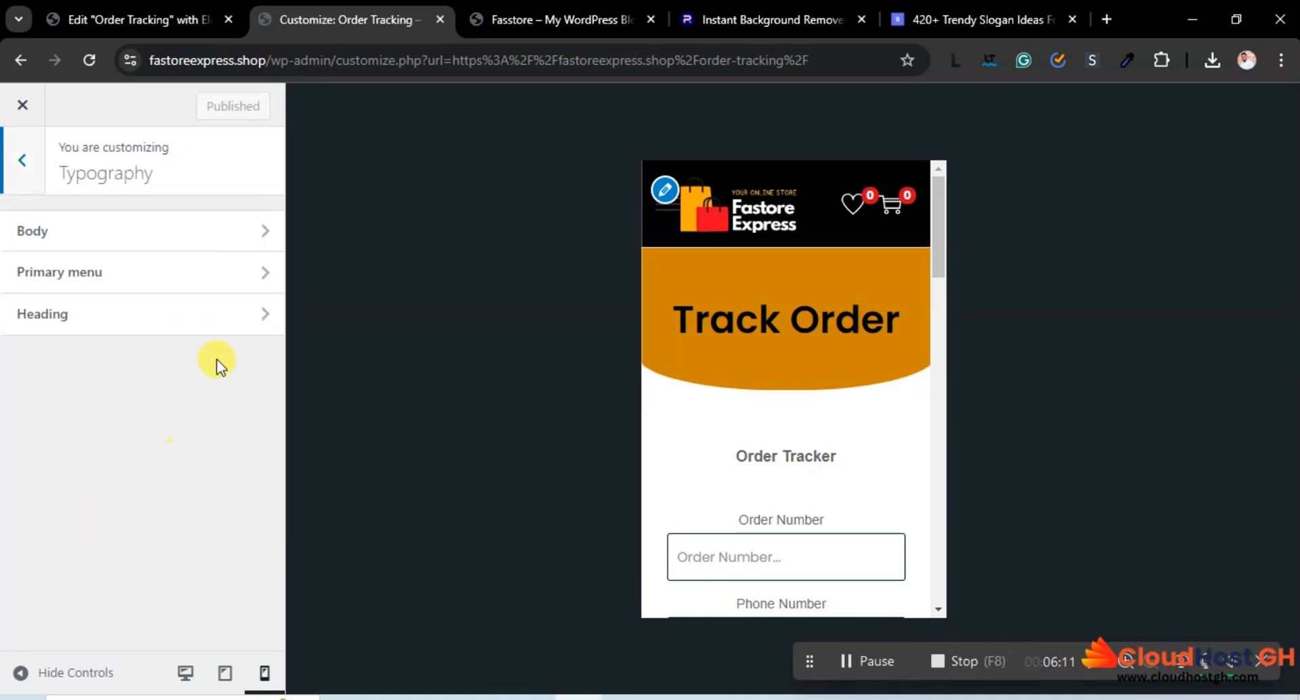
pyautogui.click(124, 277)
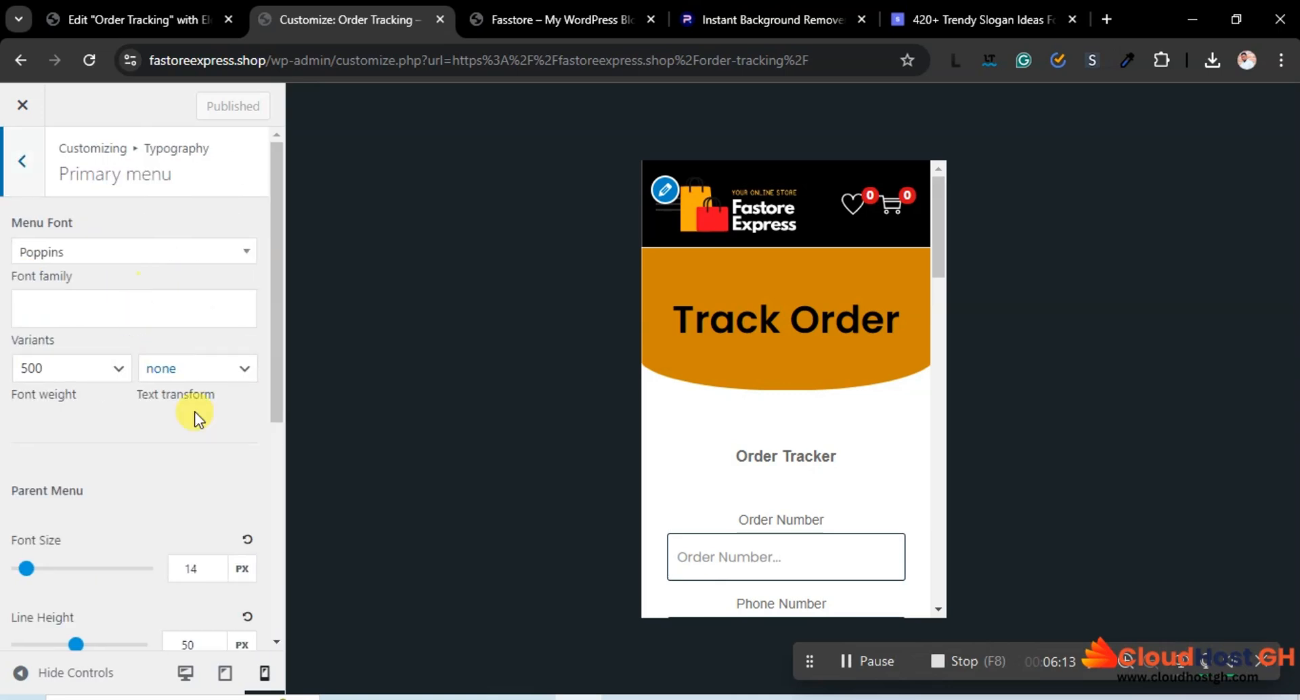
pyautogui.scroll(-3, 203, 485)
pyautogui.scroll(-1, 203, 485)
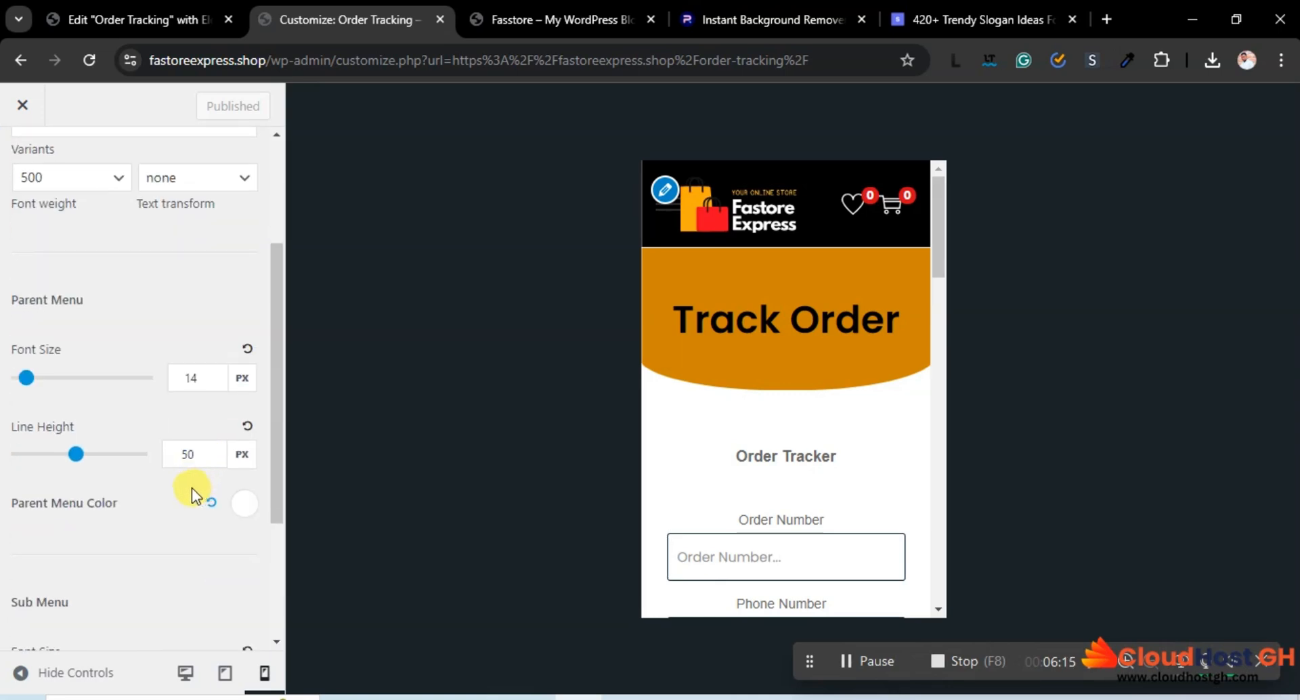
pyautogui.scroll(3, 191, 489)
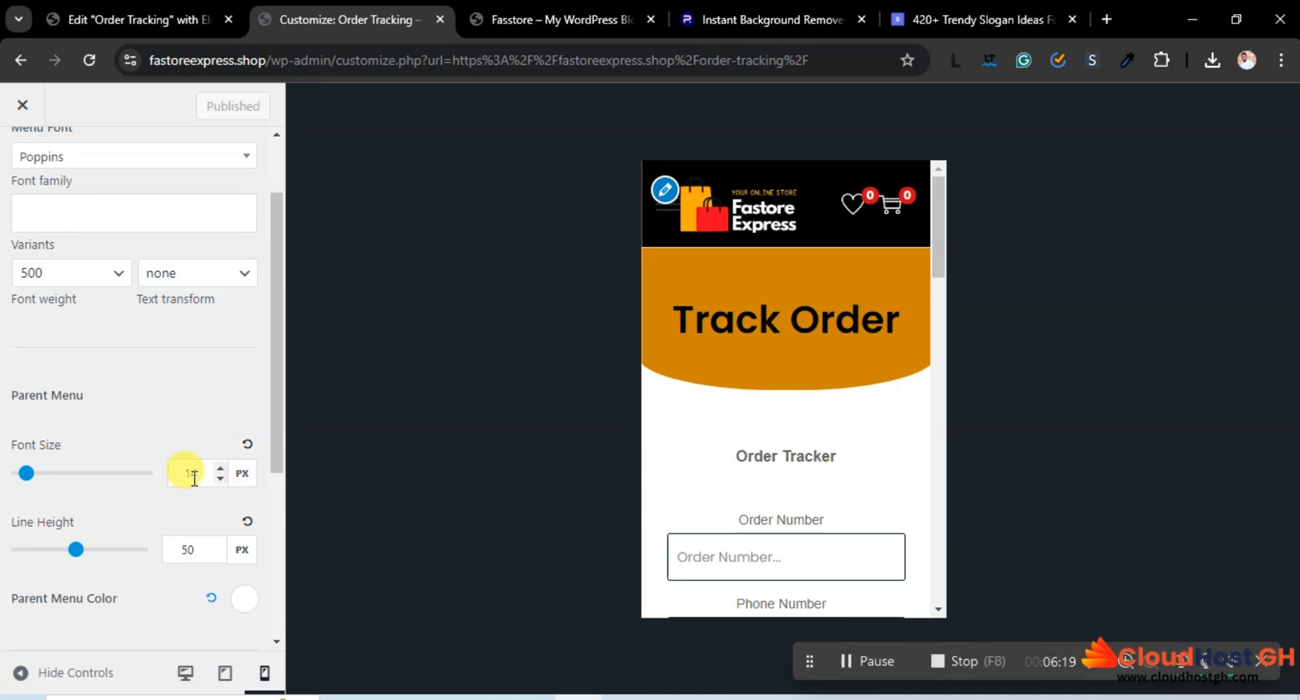
pyautogui.scroll(3, 156, 406)
pyautogui.click(12, 158)
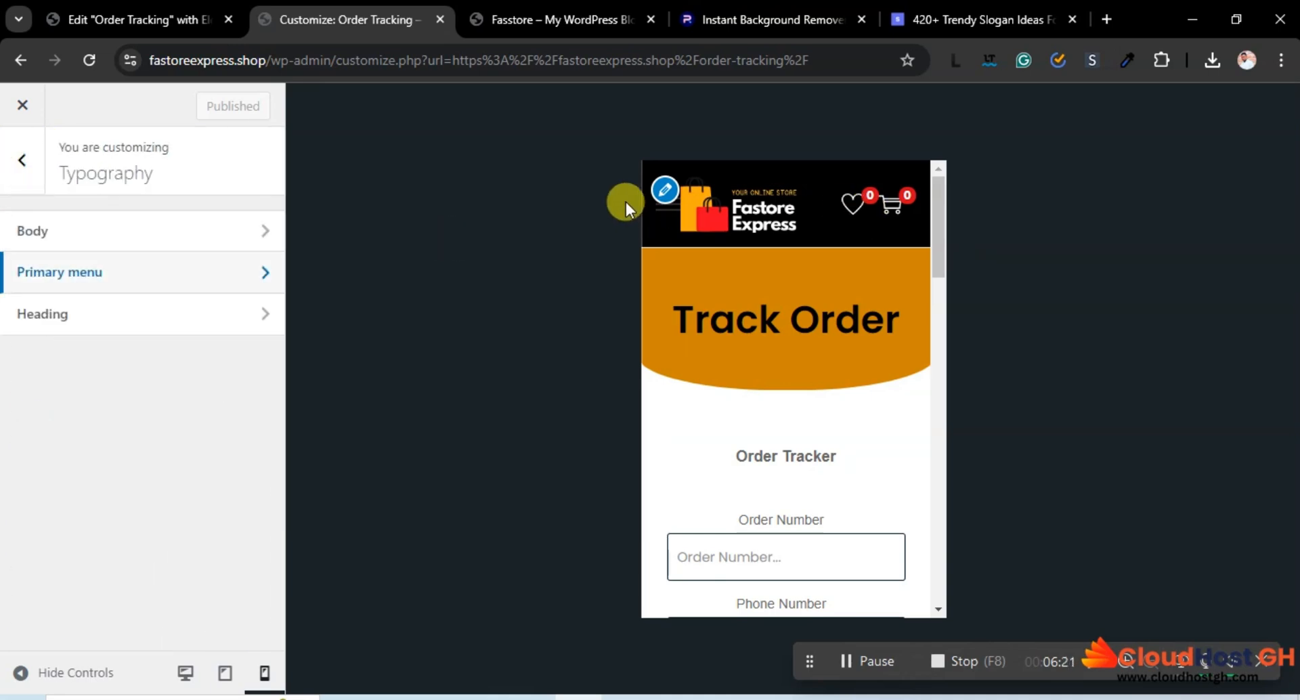
# Set the logo width to 88 px for mobile in the Site Identity settings and publish the change.
pyautogui.click(669, 203)
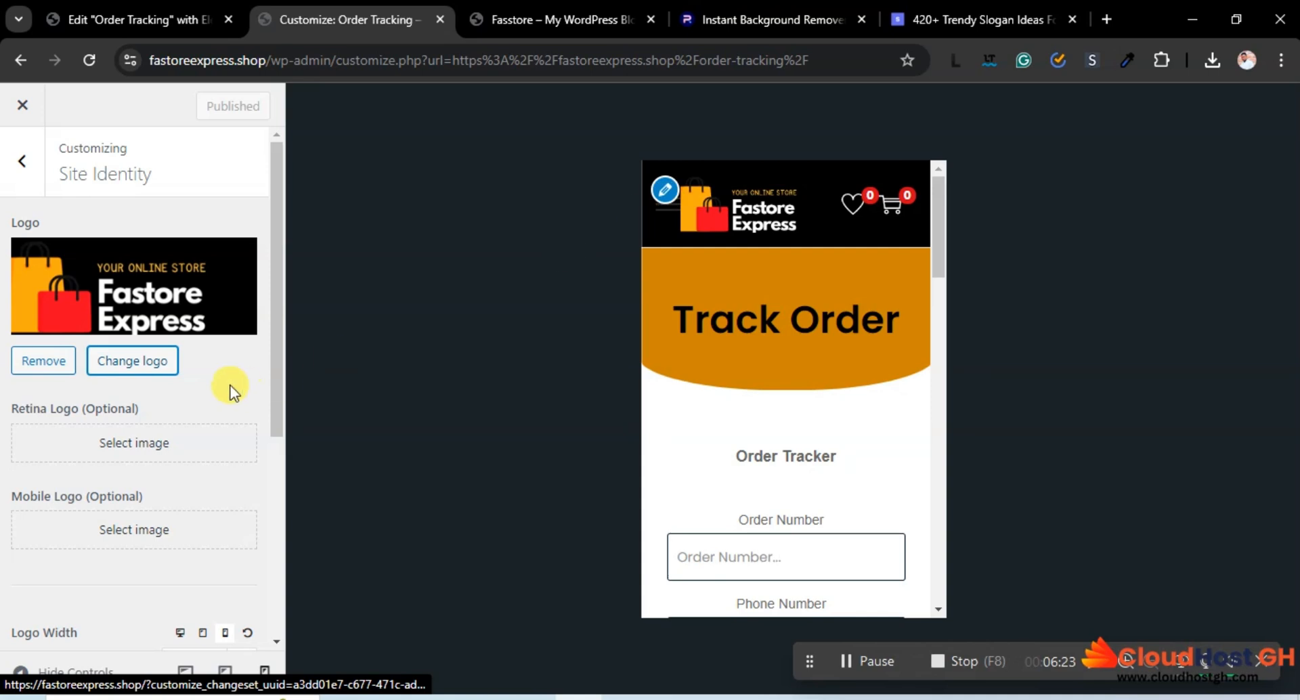
pyautogui.scroll(-2, 197, 448)
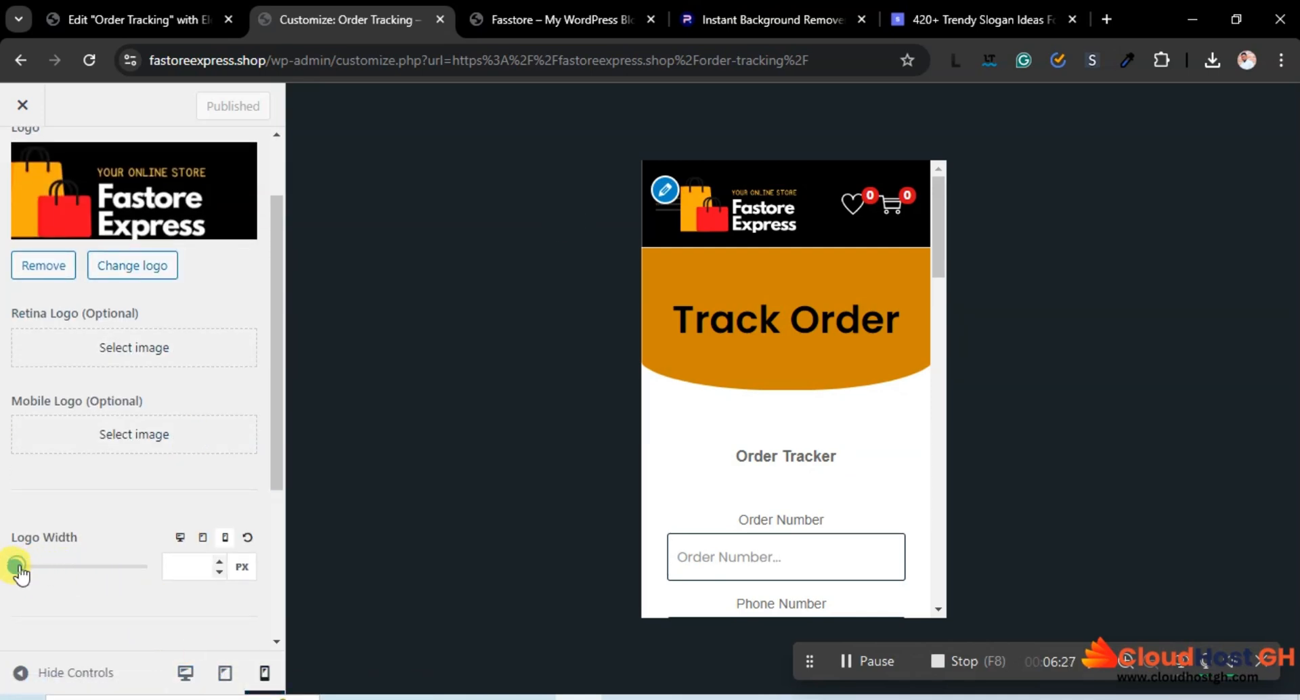
pyautogui.moveTo(18, 567); pyautogui.dragTo(26, 568)
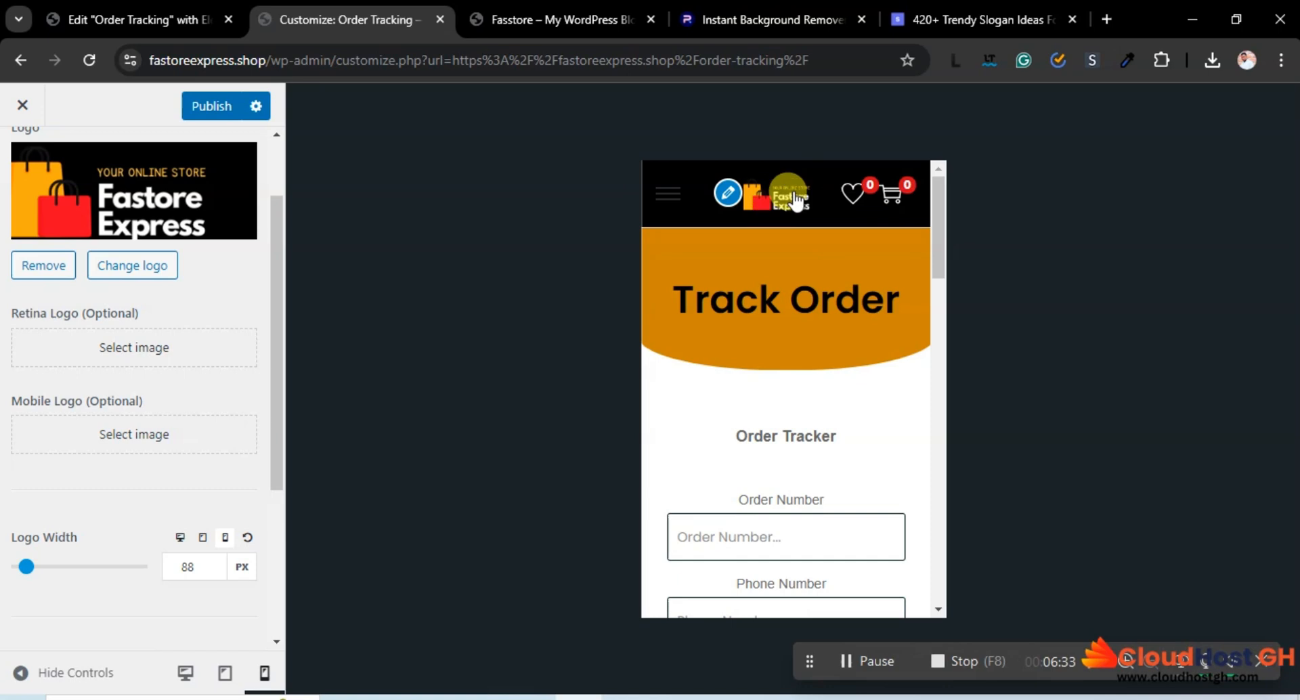
pyautogui.click(216, 107)
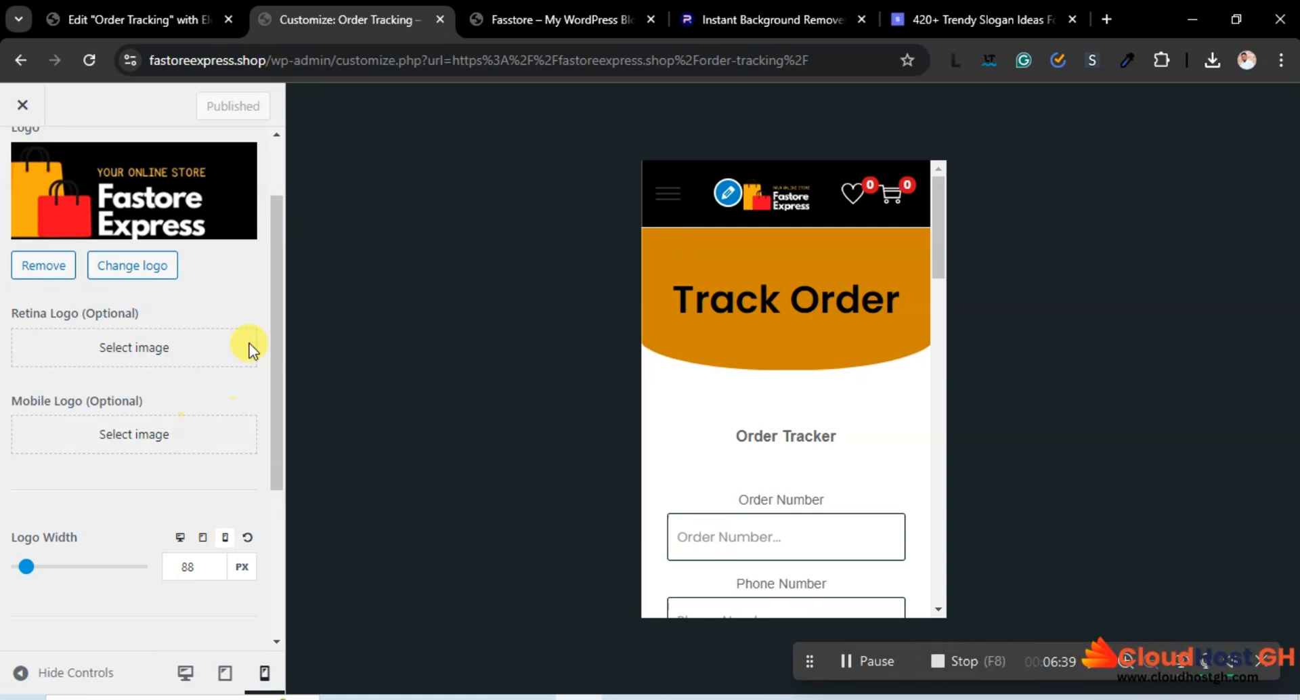
# Check the slide-out navigation in the mobile preview, close it and return to the main customizer sections.
pyautogui.click(664, 205)
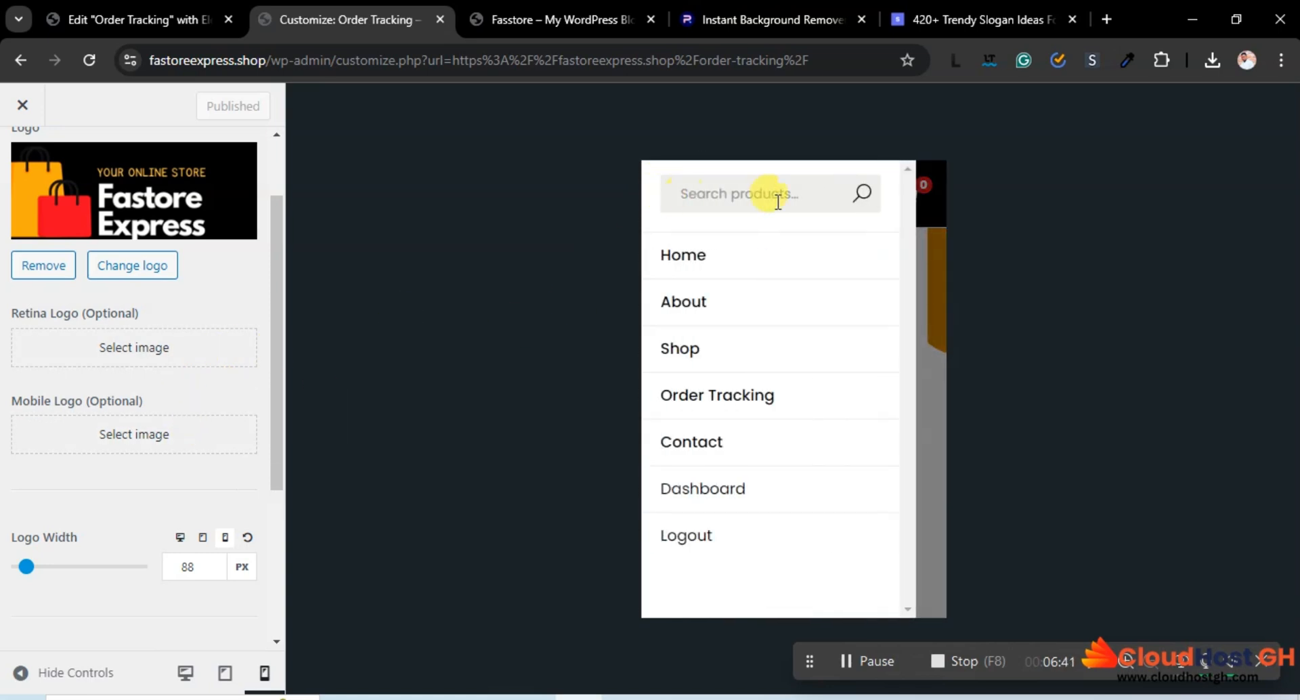
pyautogui.click(926, 218)
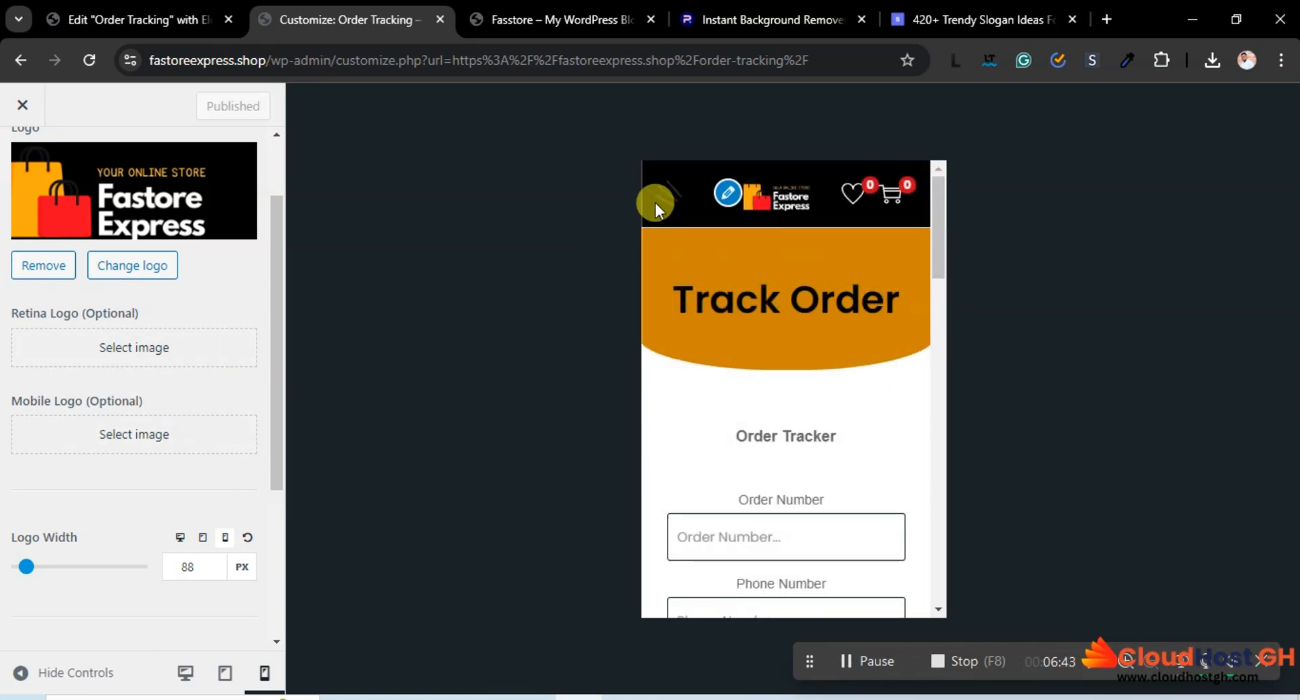
pyautogui.scroll(3, 98, 512)
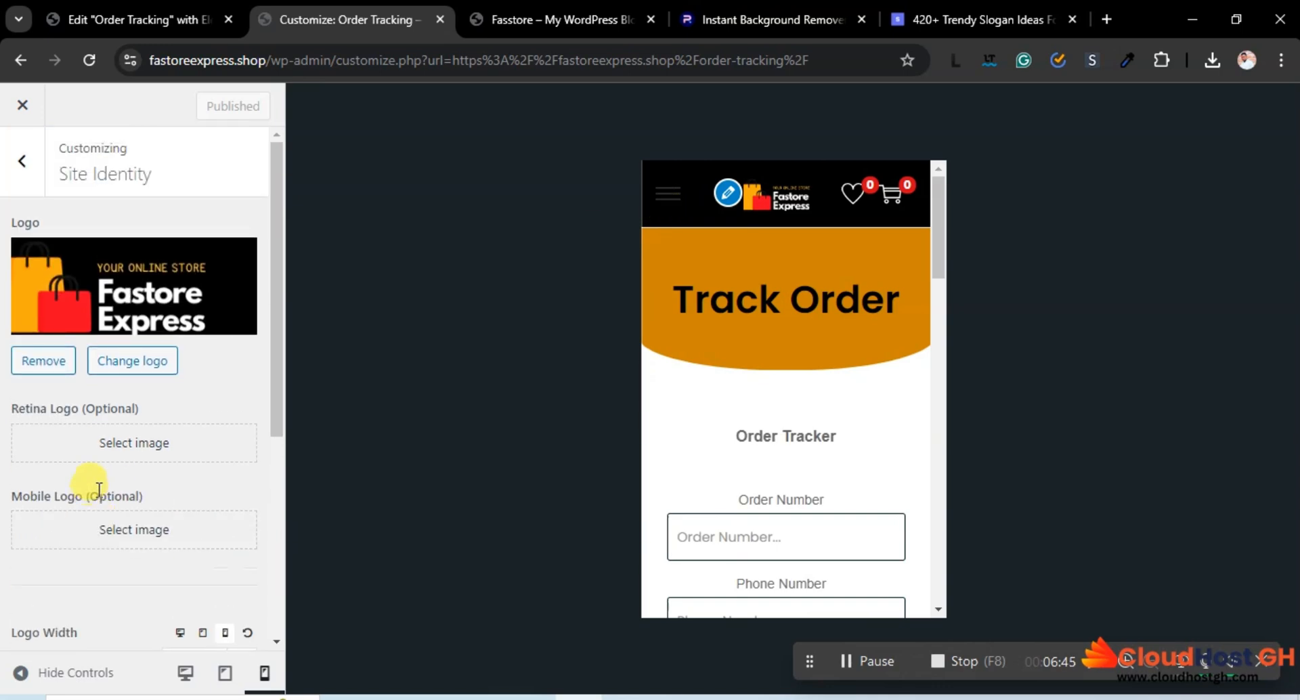
pyautogui.moveTo(99, 480); pyautogui.dragTo(152, 360)
pyautogui.click(21, 163)
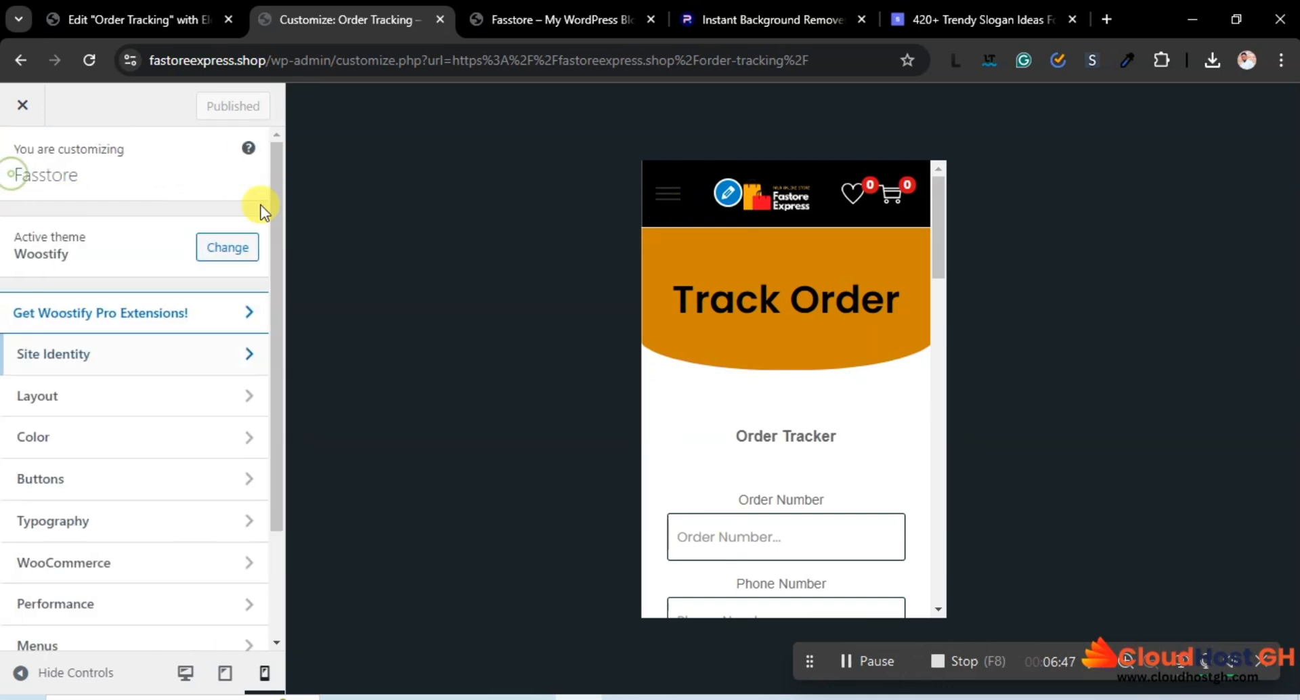
# Look through the Menus and Color sections of the customizer for a setting that controls the mobile menu icon.
pyautogui.scroll(-2, 128, 415)
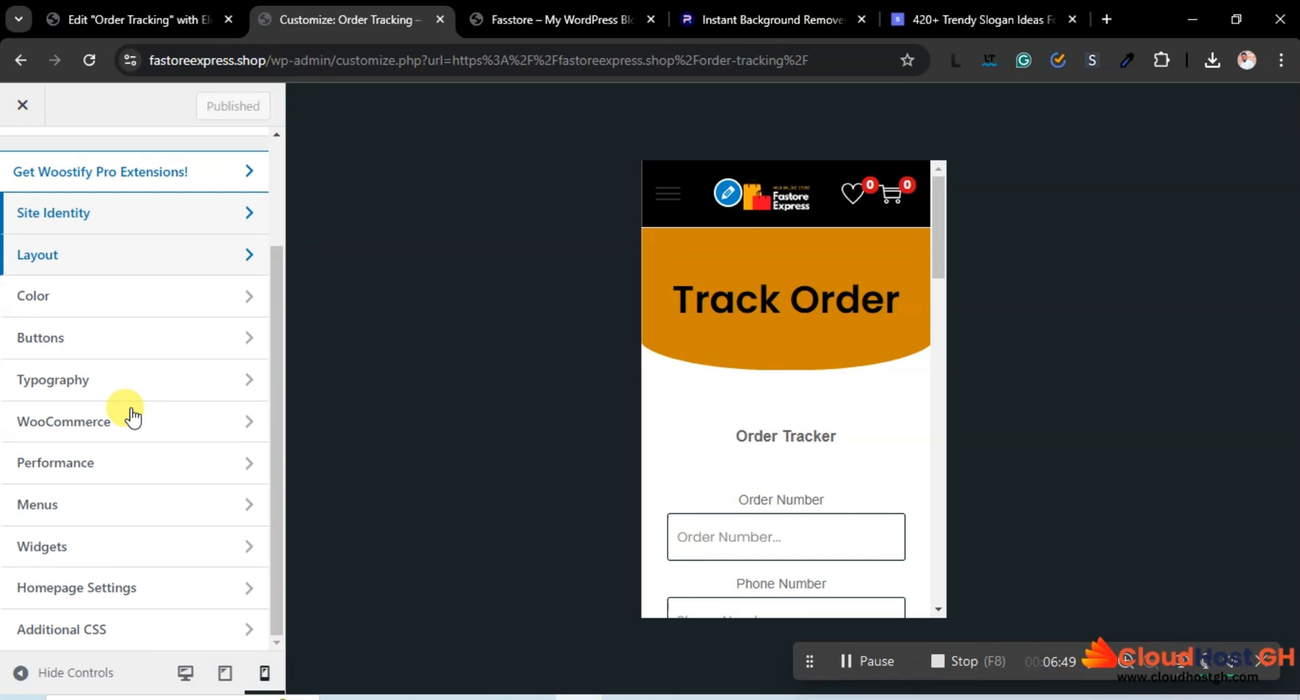
pyautogui.click(76, 504)
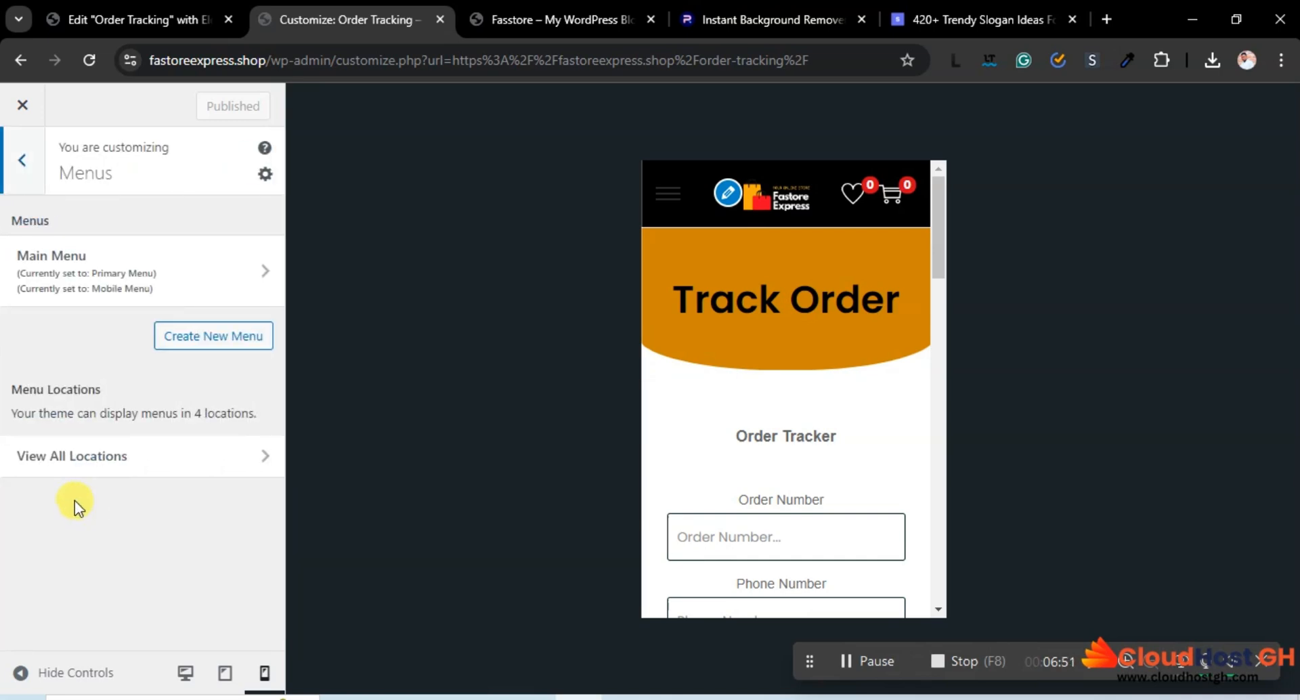
pyautogui.click(17, 160)
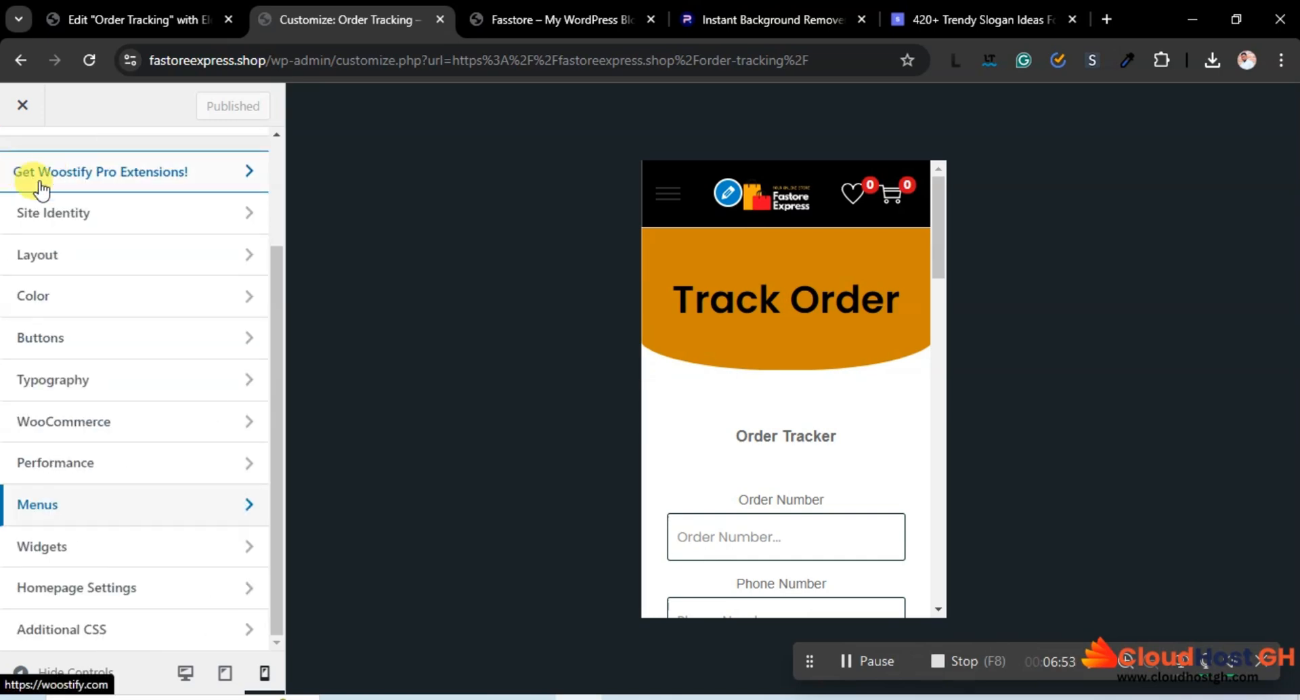
pyautogui.scroll(2, 89, 265)
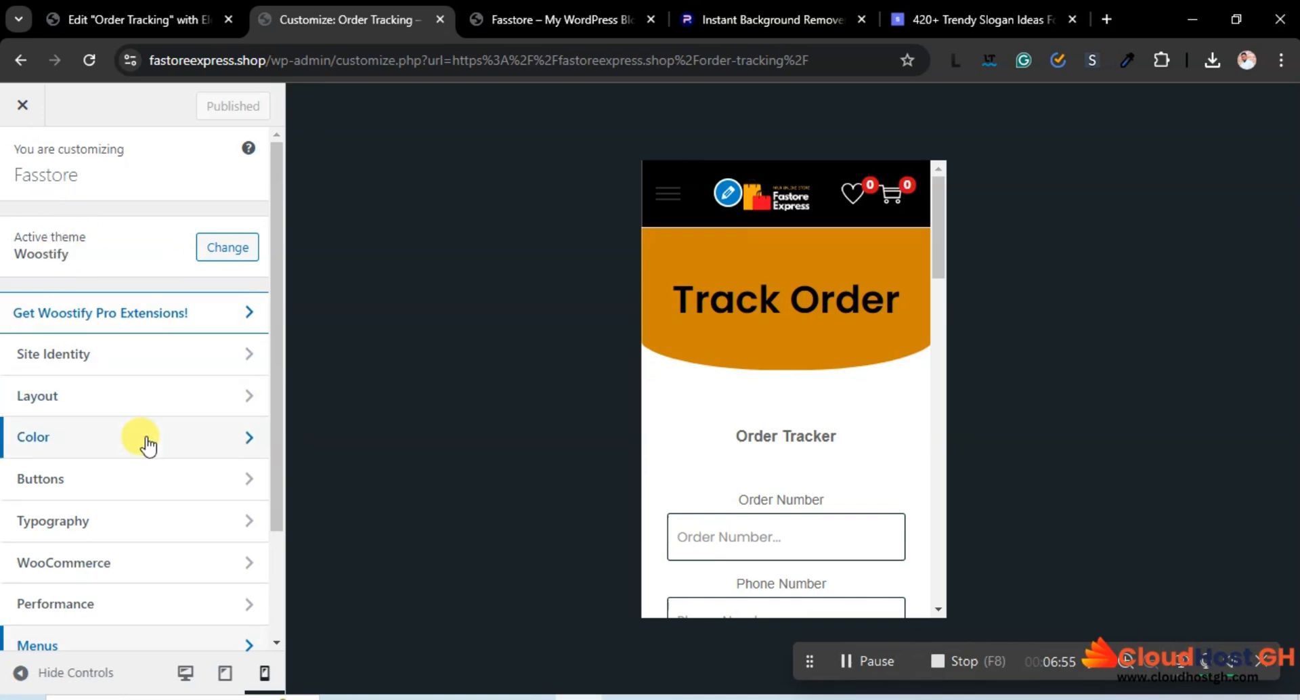
pyautogui.scroll(-2, 131, 543)
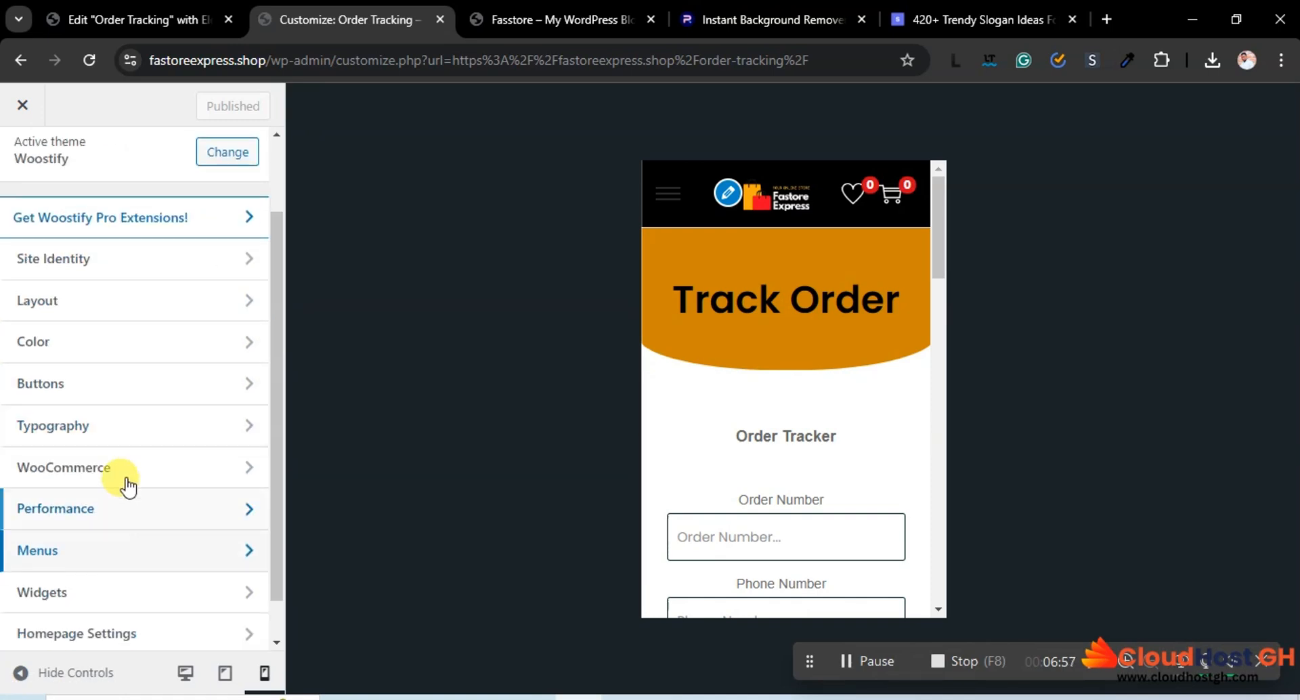
pyautogui.click(89, 352)
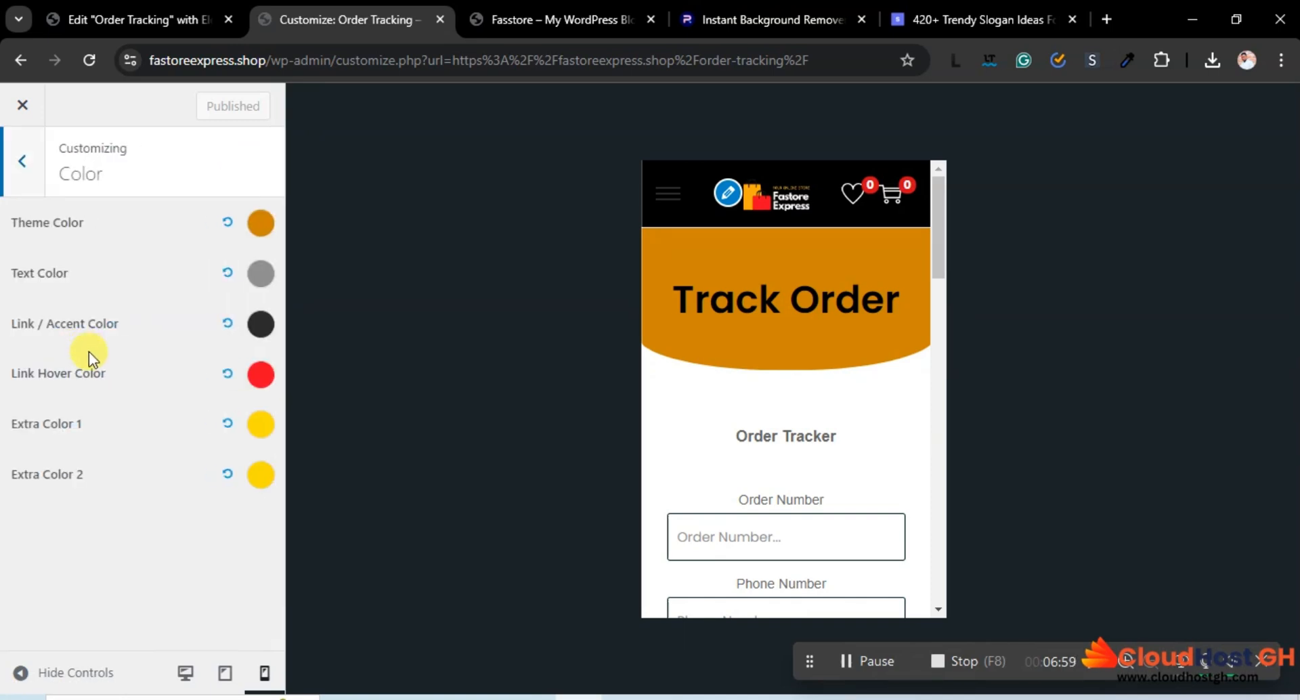
pyautogui.click(21, 177)
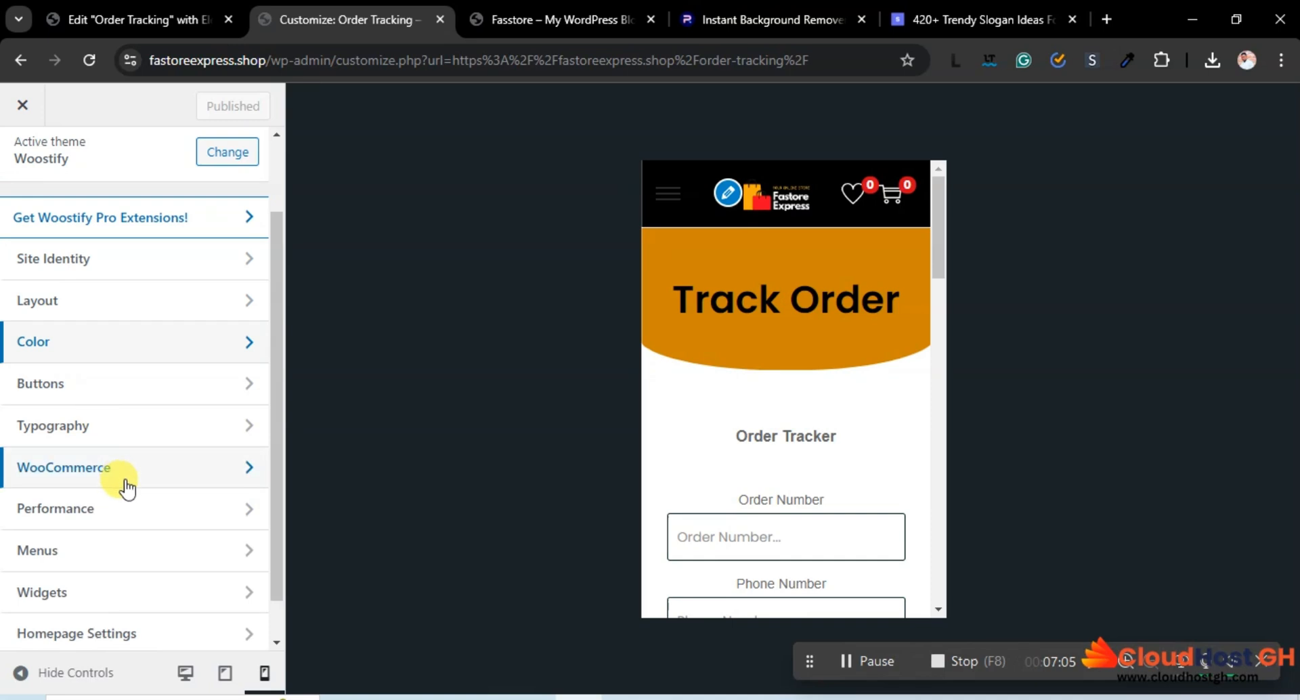
pyautogui.scroll(-1, 127, 487)
pyautogui.scroll(3, 125, 484)
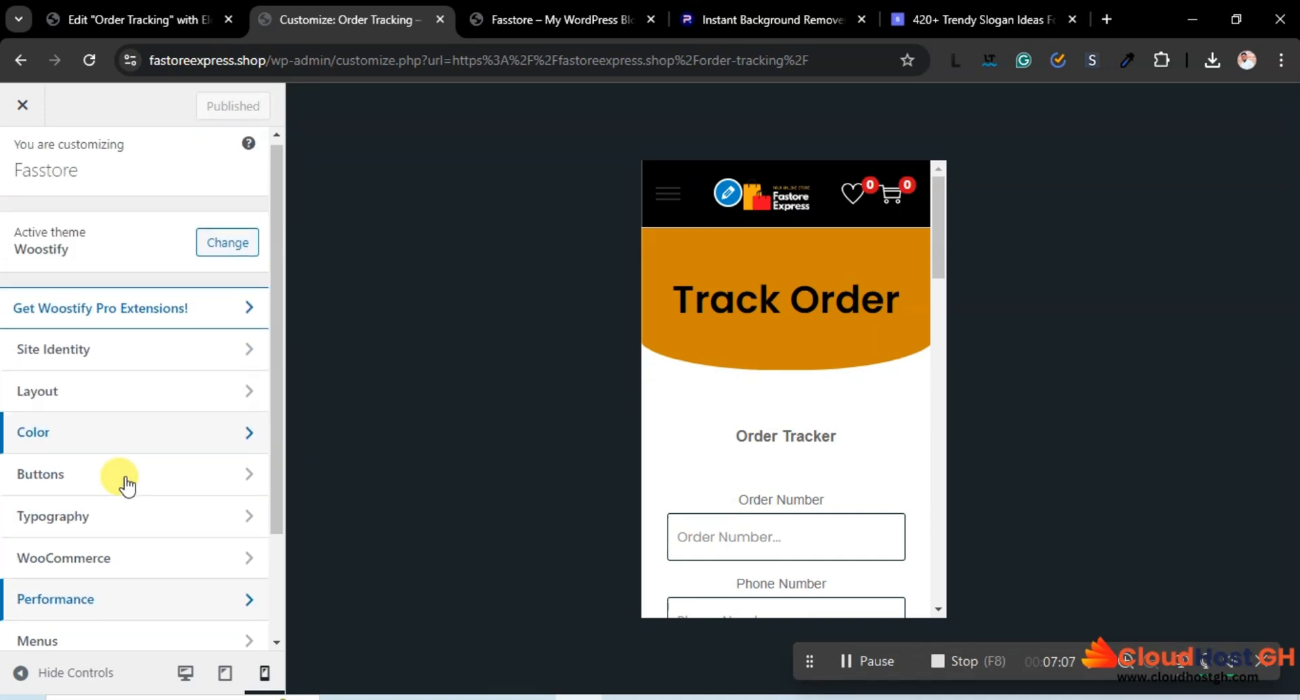
# Set the Mobile Menu layout's hamburger icon color to fully opaque white (#FFFFFF) and publish the change.
pyautogui.click(118, 400)
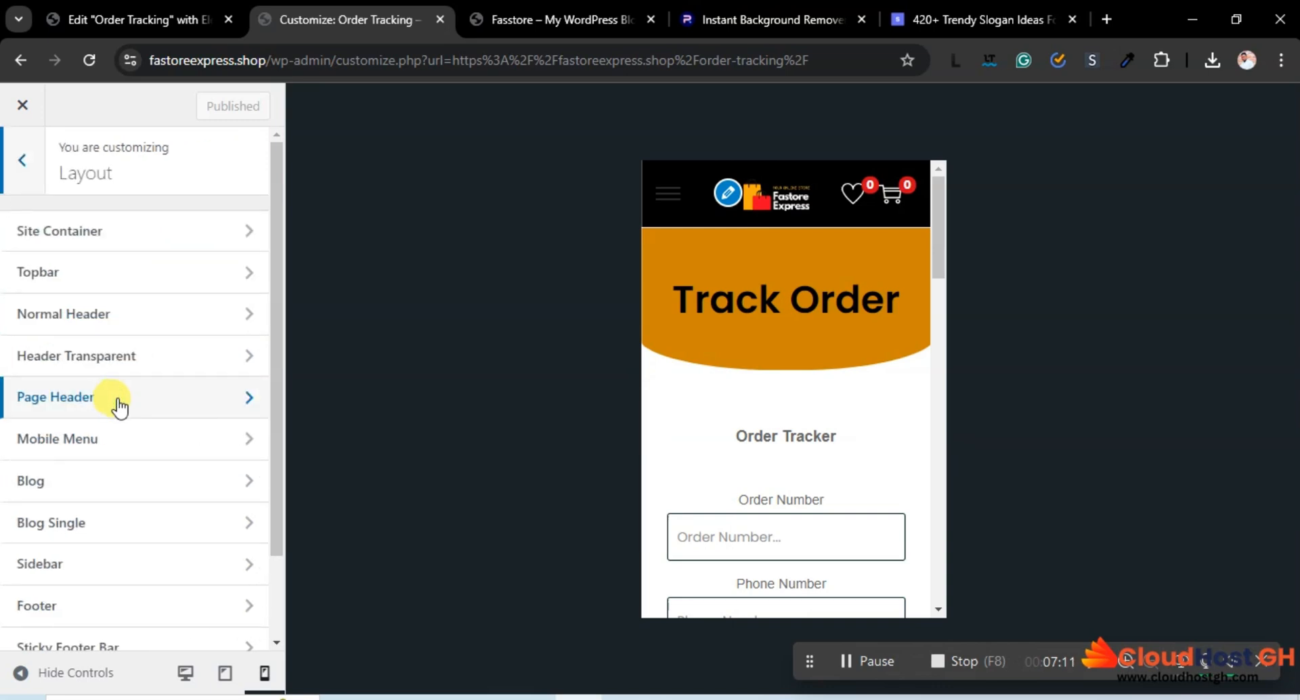
pyautogui.click(119, 443)
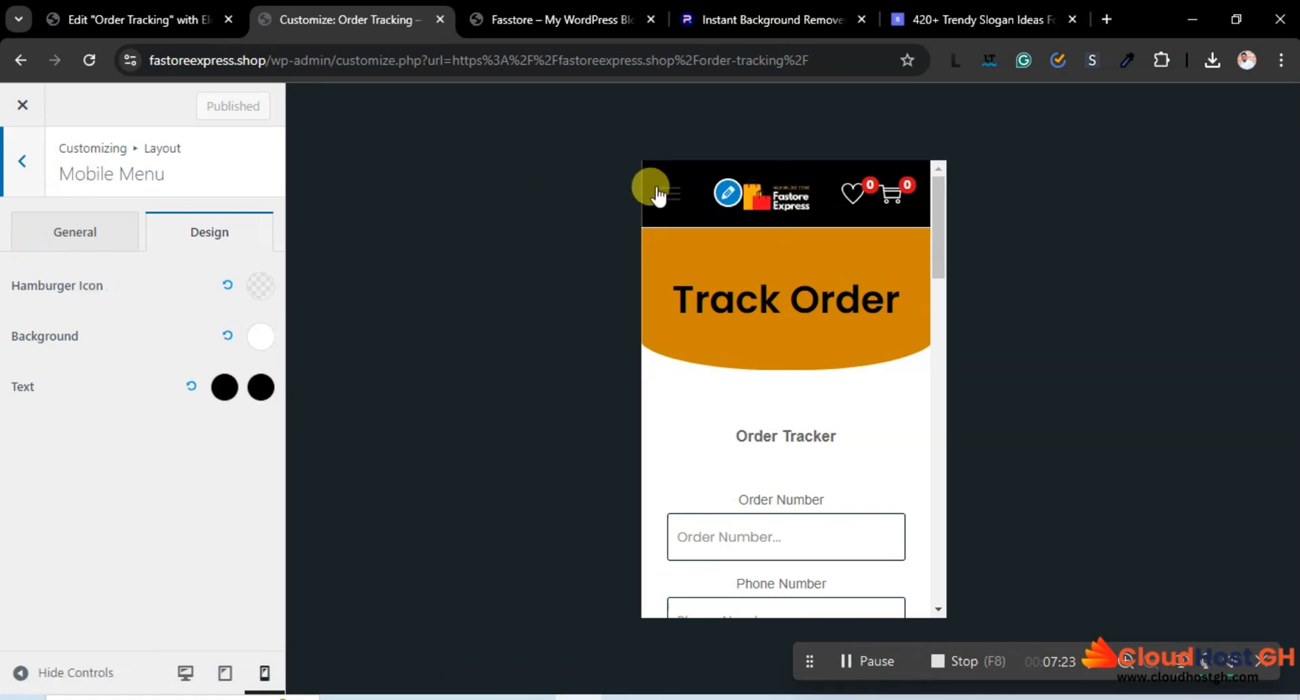
pyautogui.click(262, 291)
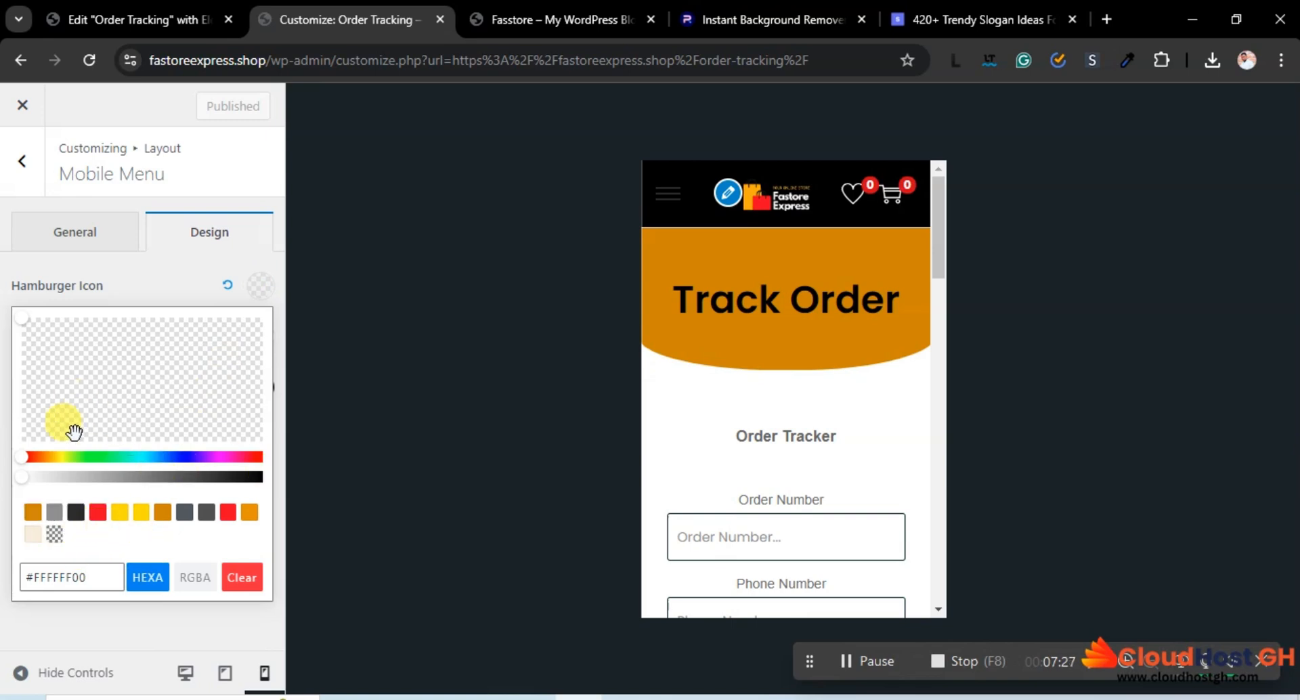
pyautogui.moveTo(21, 482); pyautogui.dragTo(266, 489)
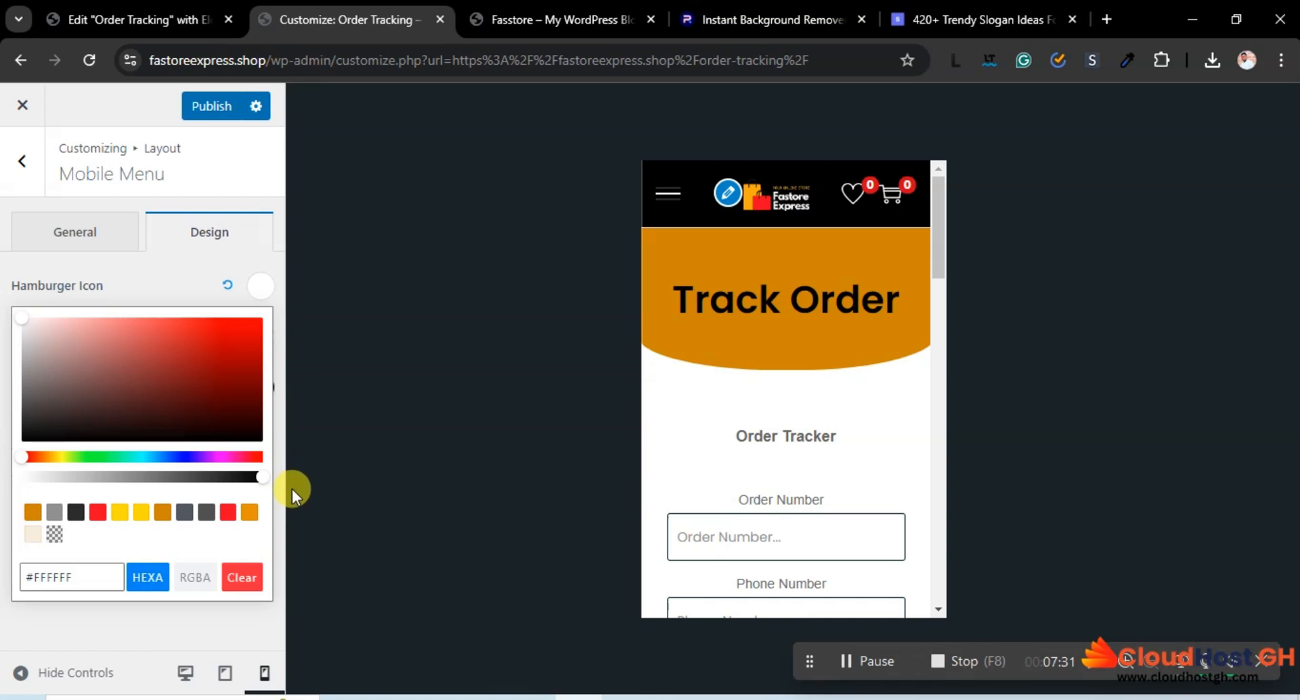
pyautogui.moveTo(55, 352); pyautogui.dragTo(9, 303)
pyautogui.click(134, 272)
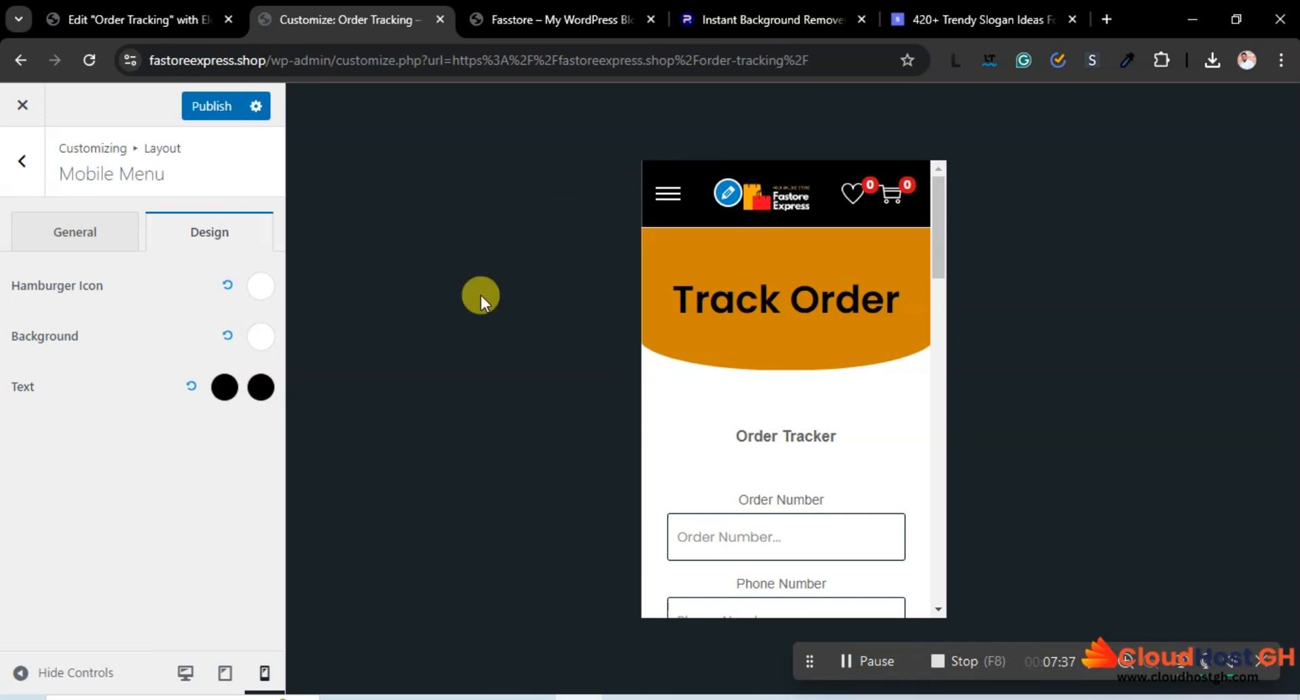
pyautogui.click(213, 115)
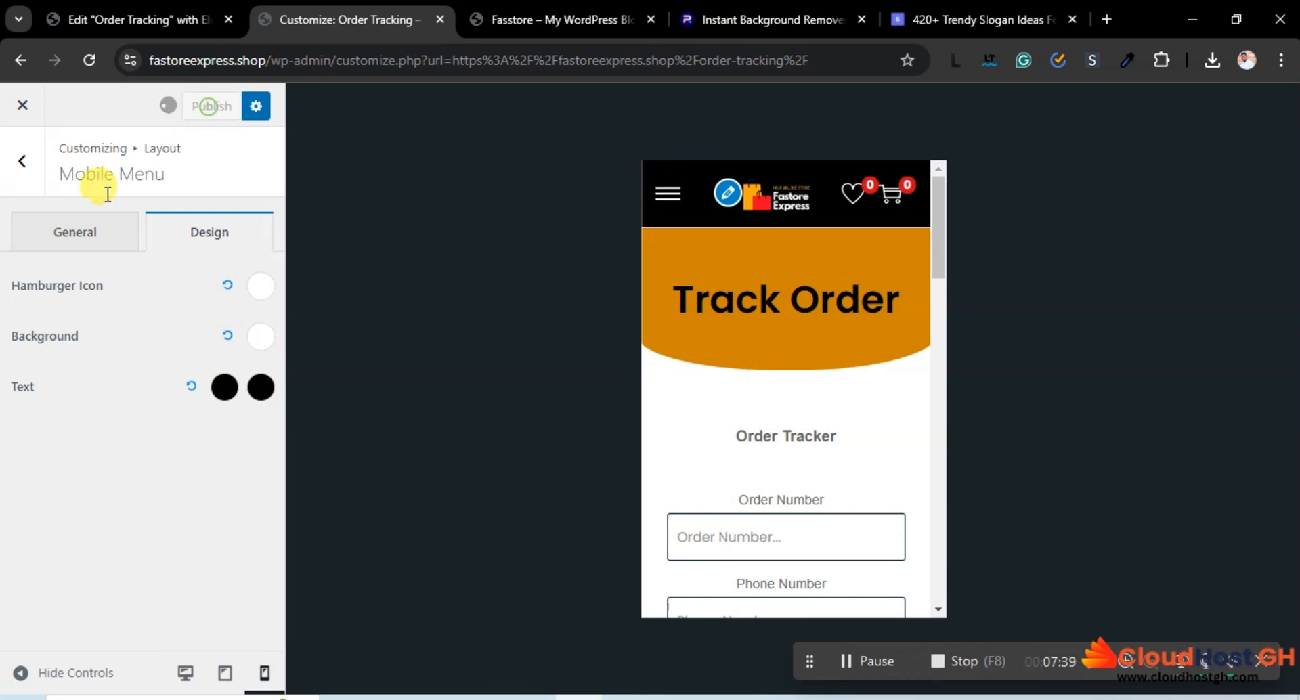
# Close the customizer and review the live Order Tracking page from the banner down to the content below the tracking form.
pyautogui.click(37, 176)
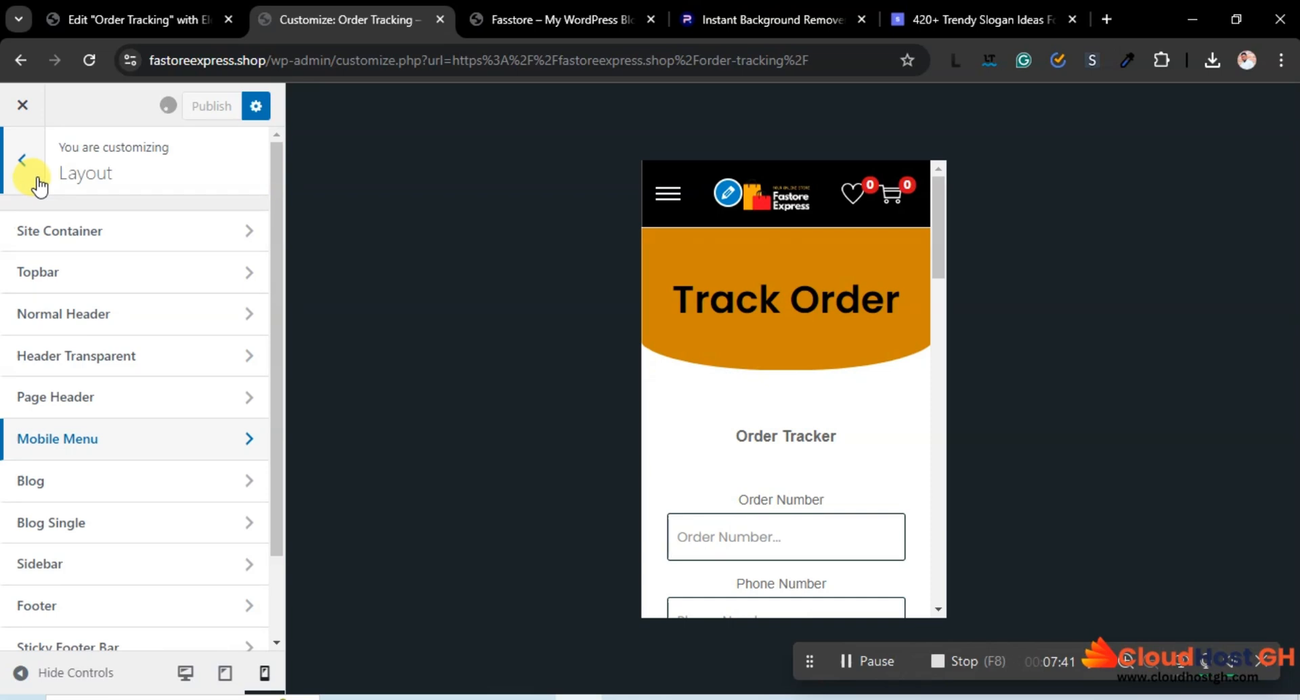
pyautogui.click(31, 174)
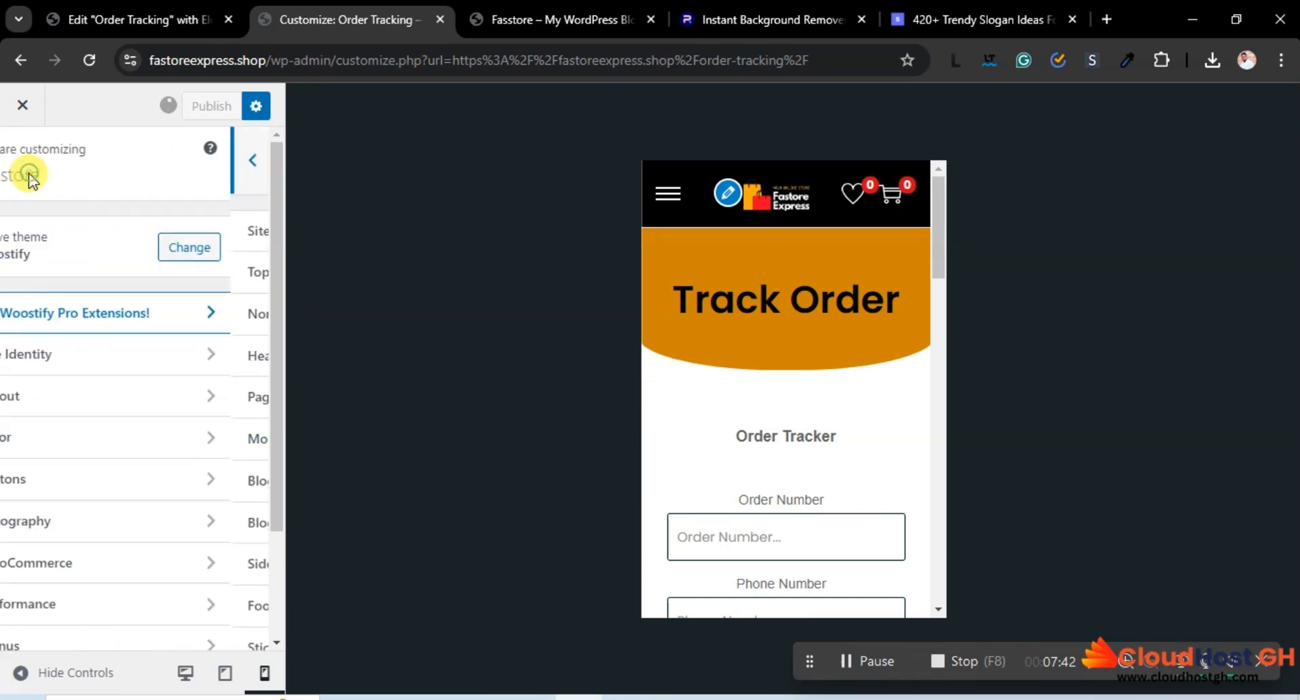
pyautogui.click(22, 105)
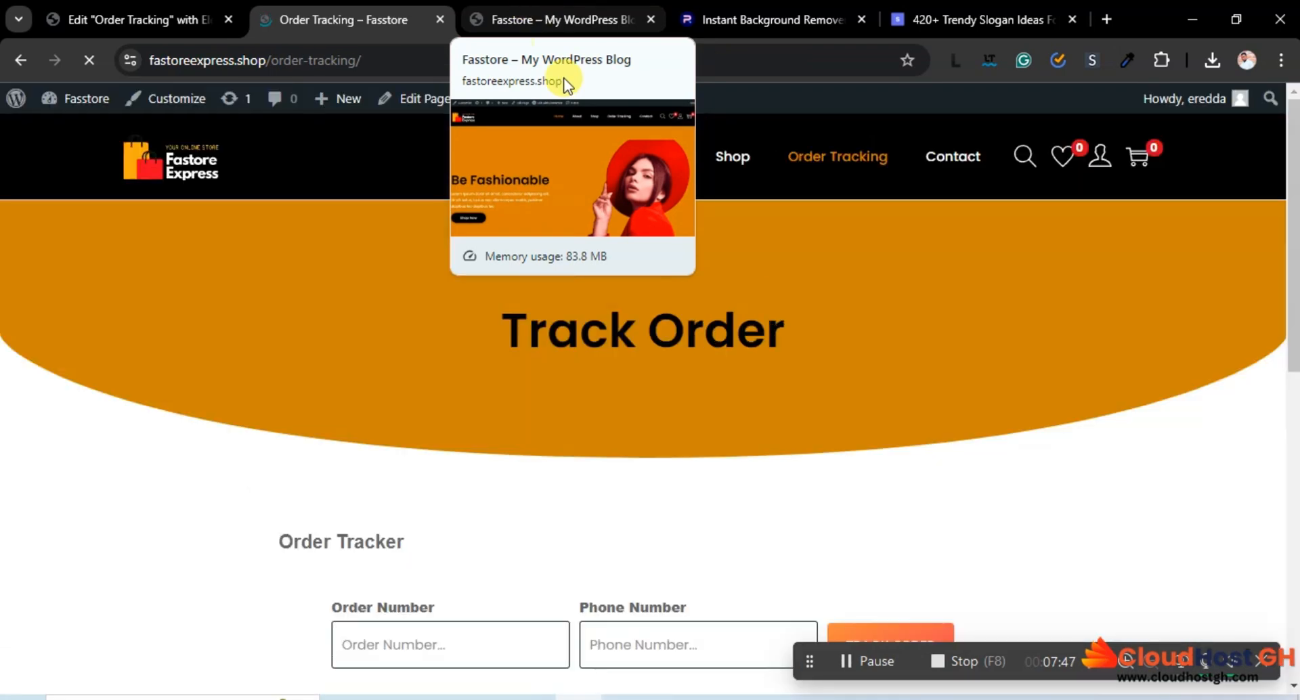
pyautogui.scroll(-3, 236, 384)
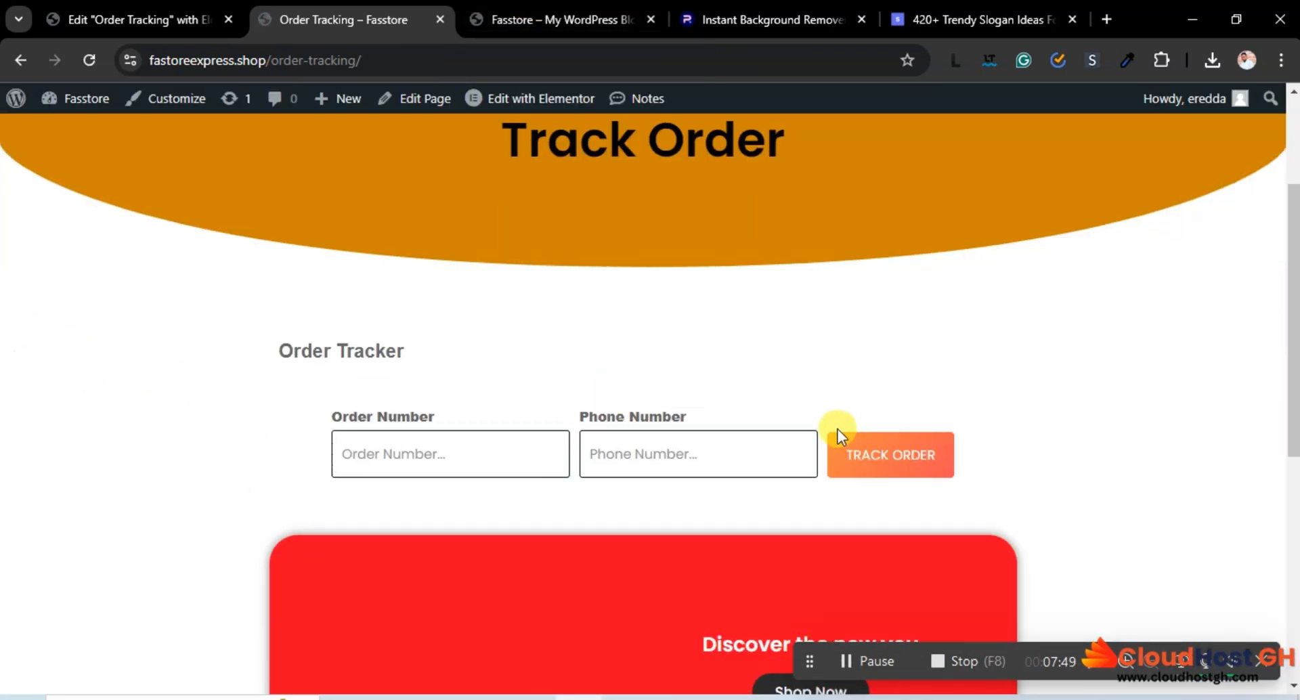
pyautogui.scroll(-4, 683, 337)
pyautogui.scroll(4, 704, 325)
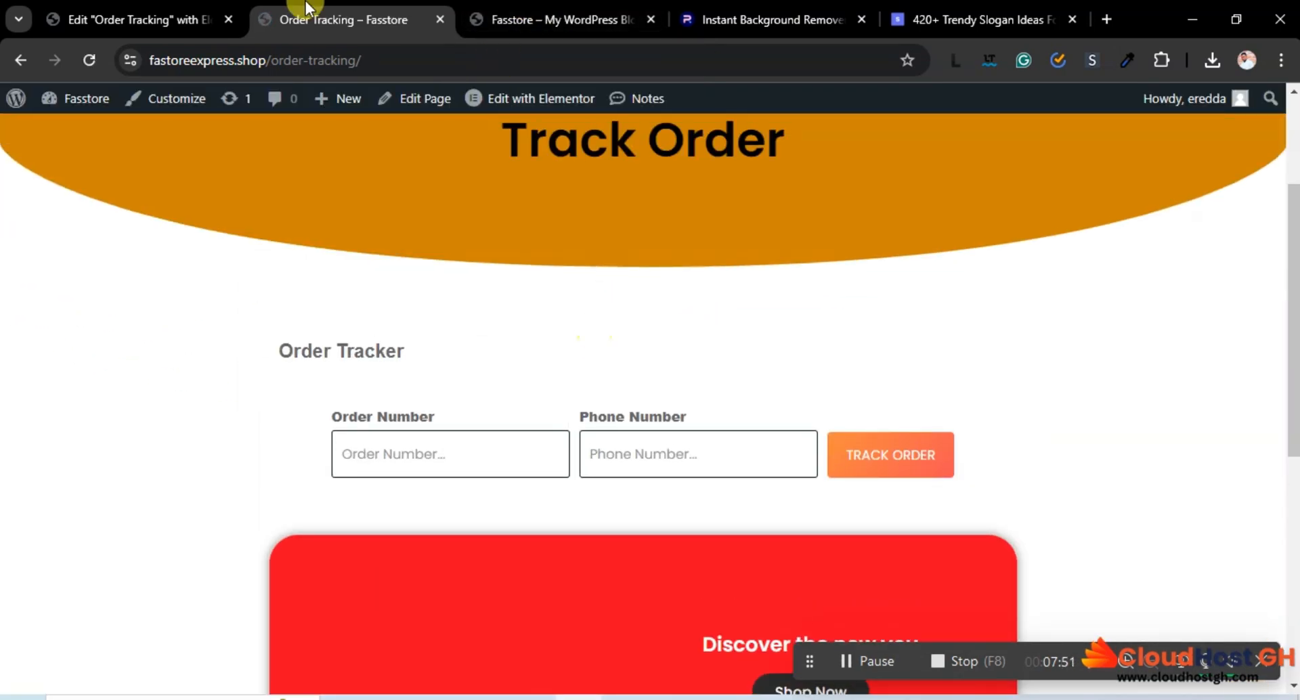
# Return to the Order Tracking page in the Elementor editor and switch its preview to the desktop view.
pyautogui.click(572, 19)
pyautogui.click(339, 19)
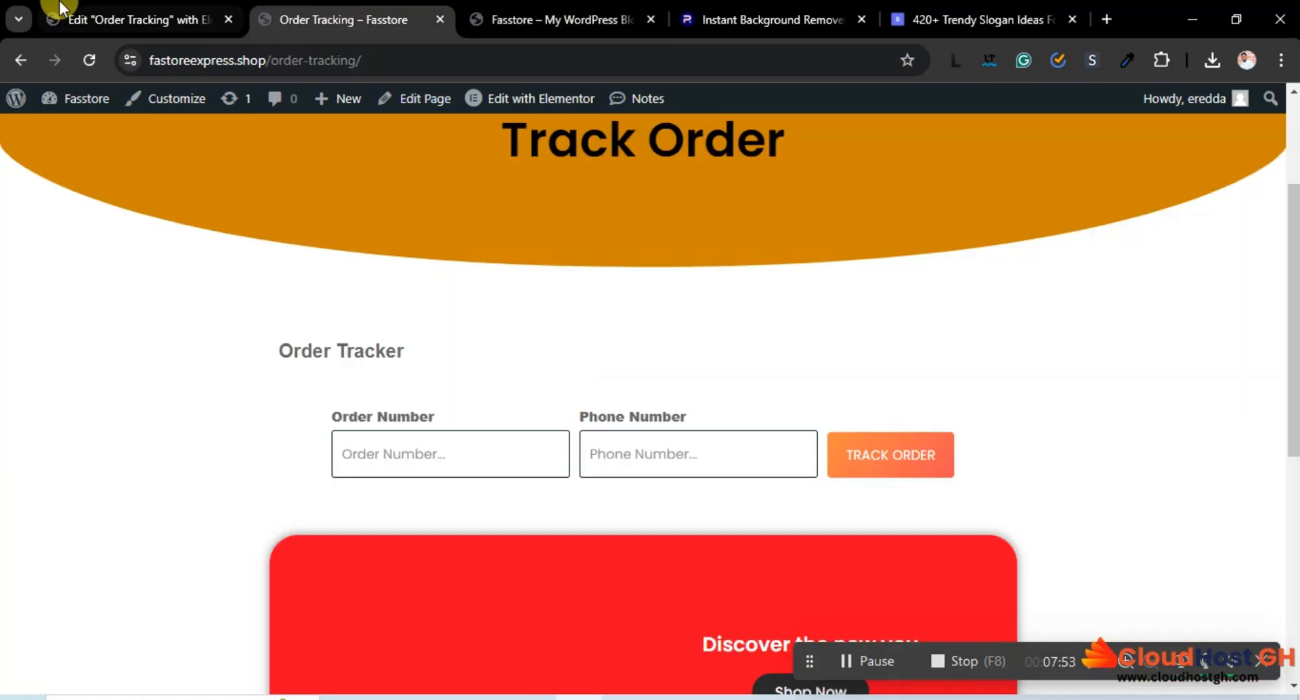
pyautogui.click(109, 15)
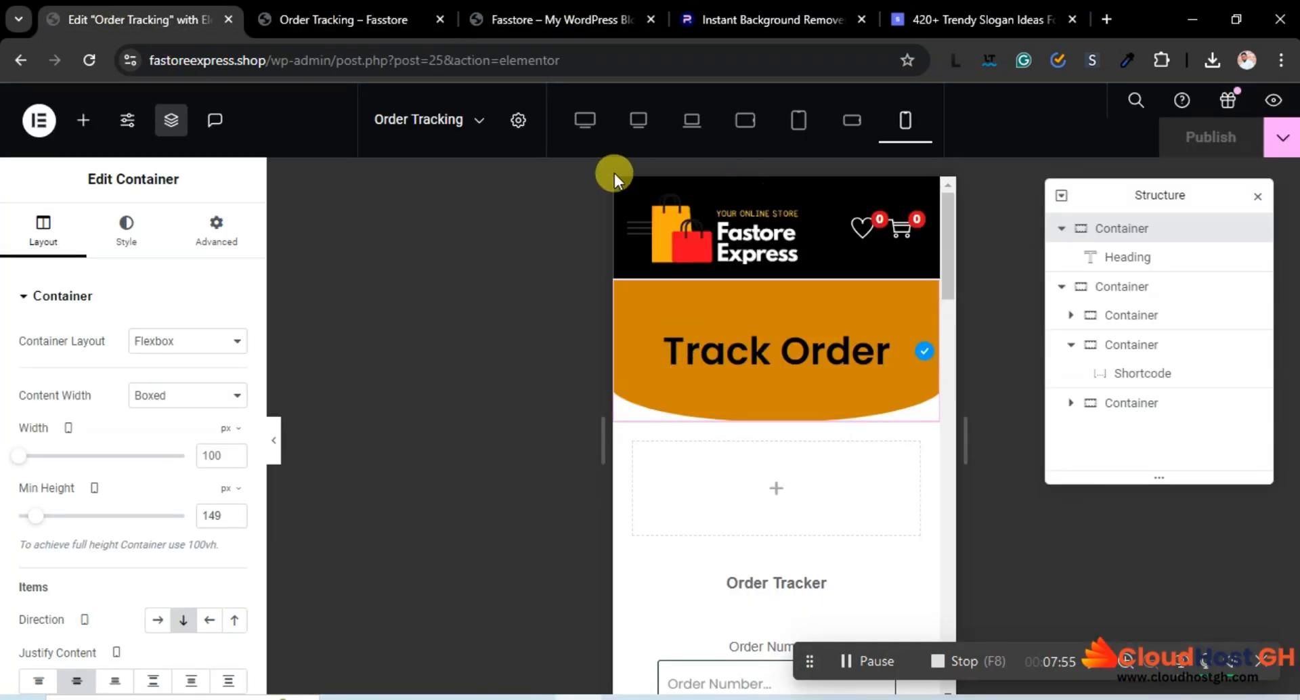
pyautogui.click(635, 127)
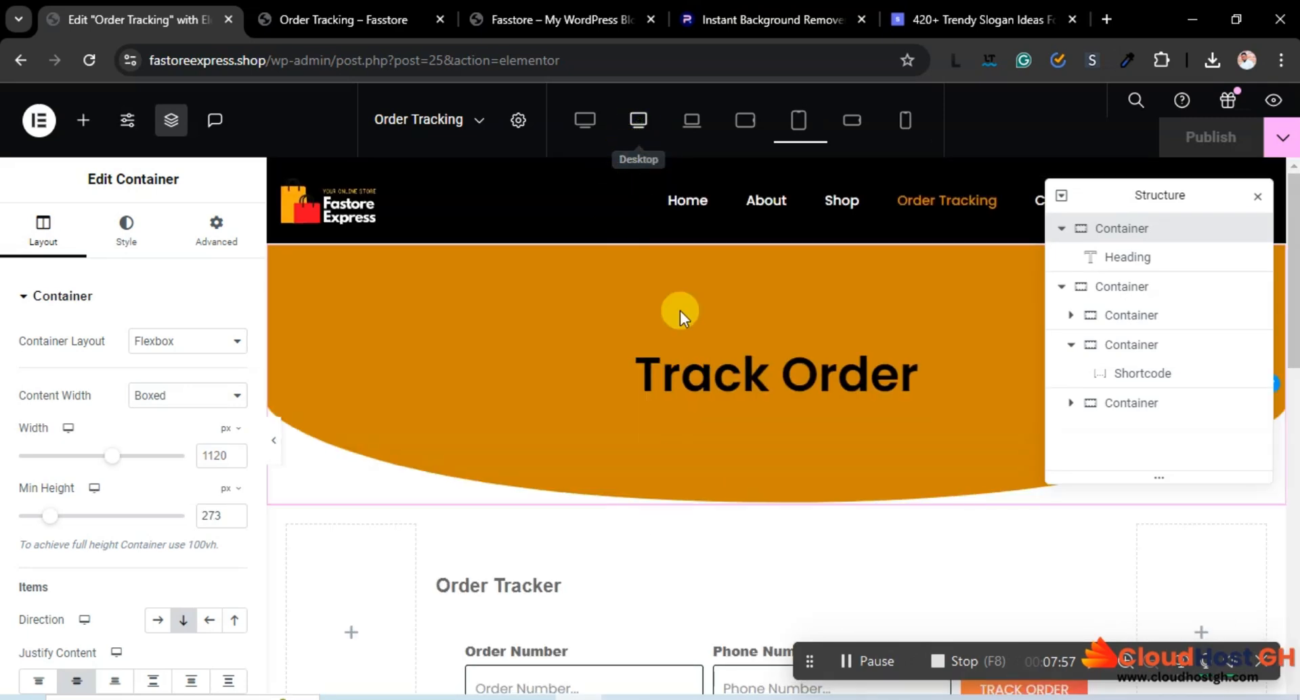
# Unlink the padding of the outer container around the Order Tracker form, set its bottom padding to 100 px, and publish the page.
pyautogui.scroll(-3, 697, 339)
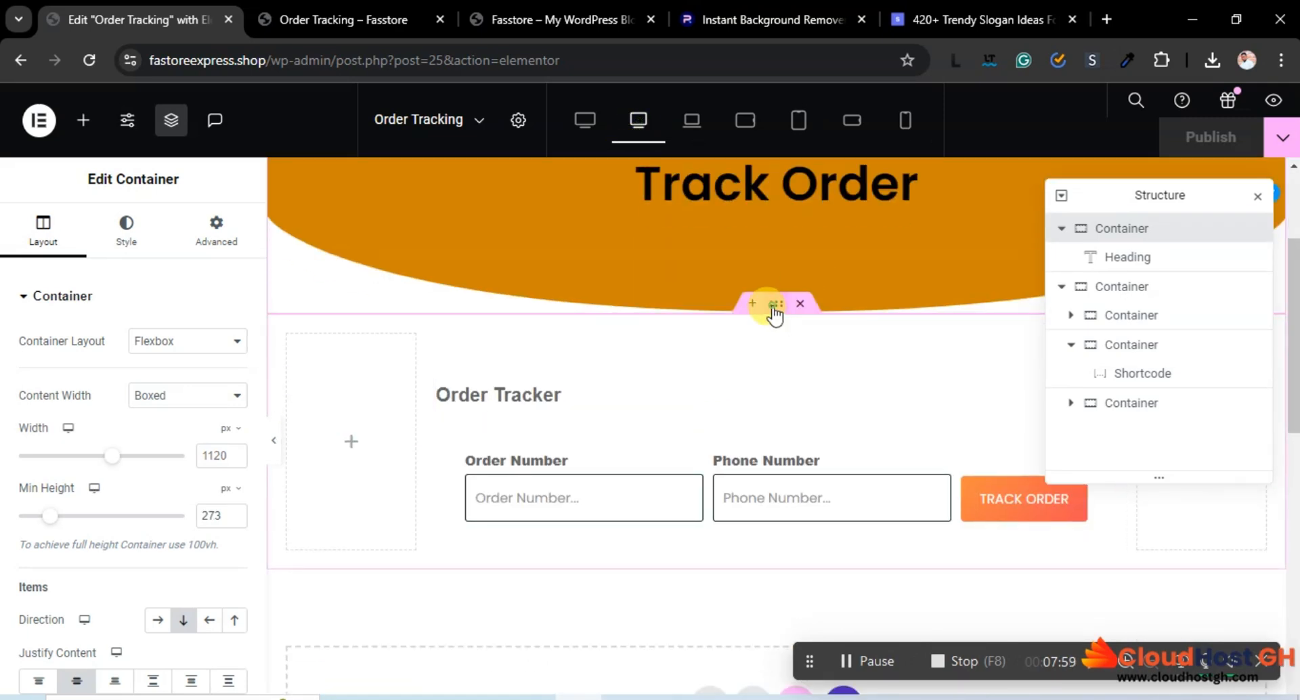
pyautogui.click(690, 528)
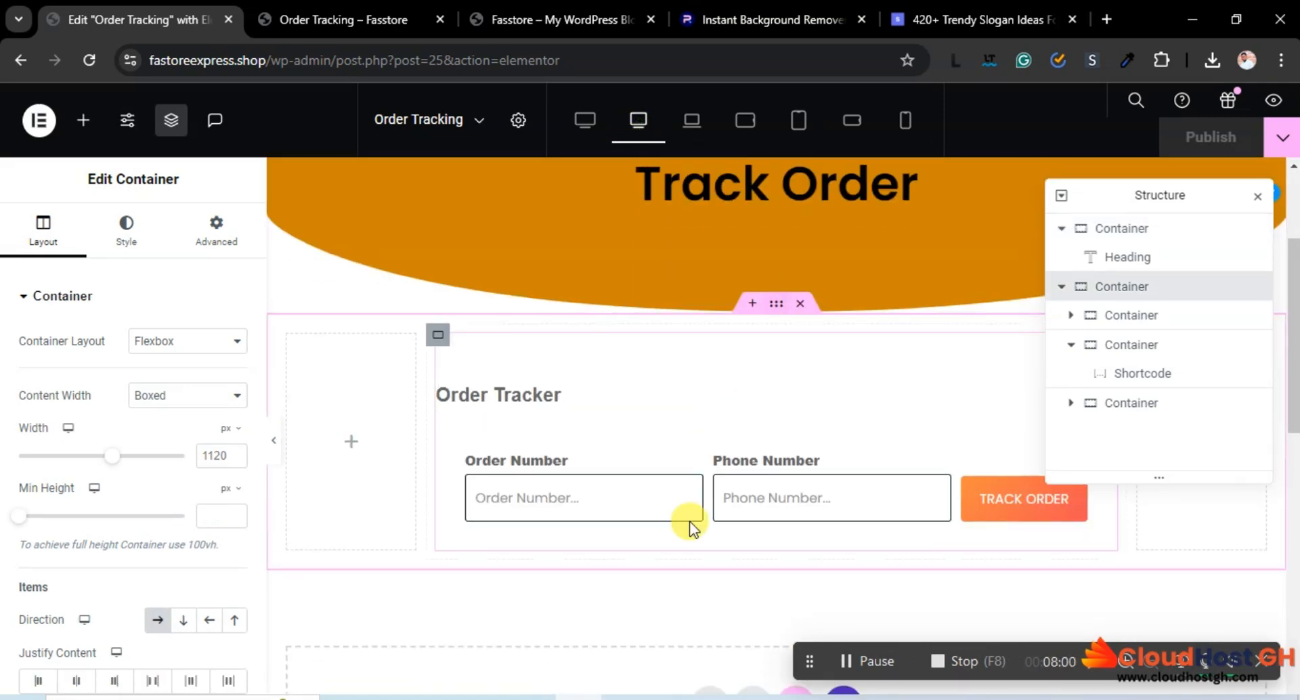
pyautogui.click(214, 237)
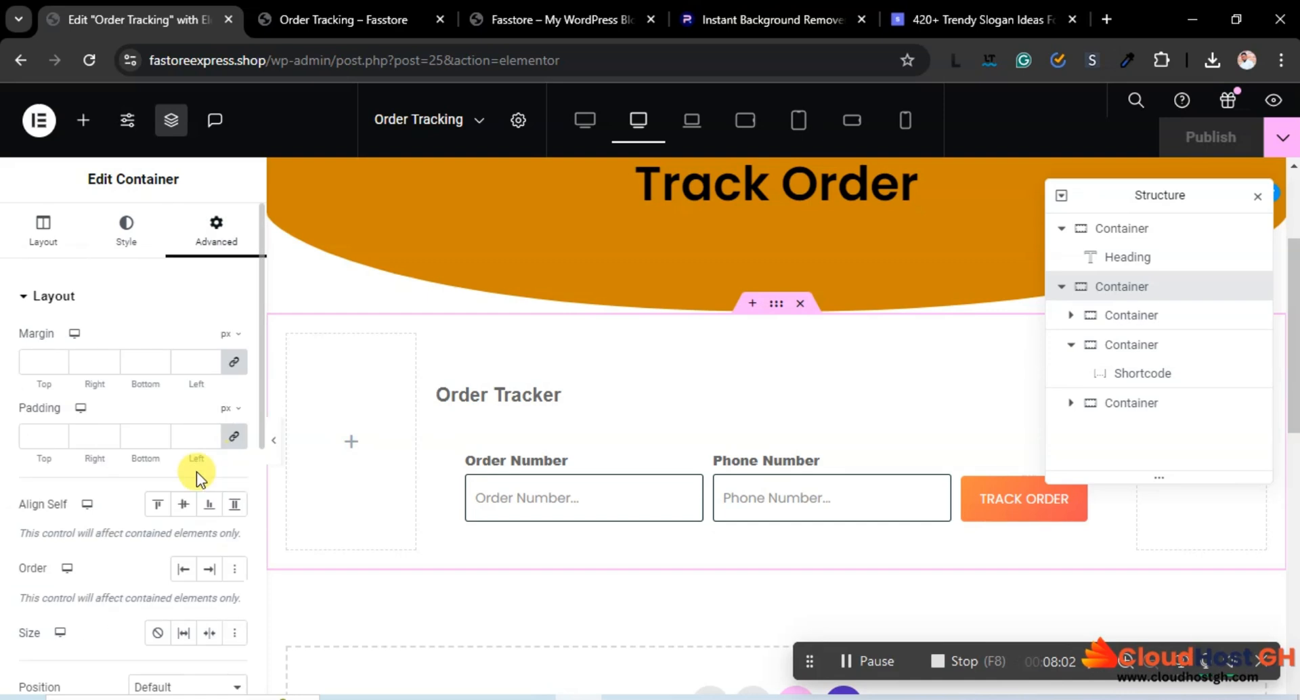
pyautogui.click(234, 436)
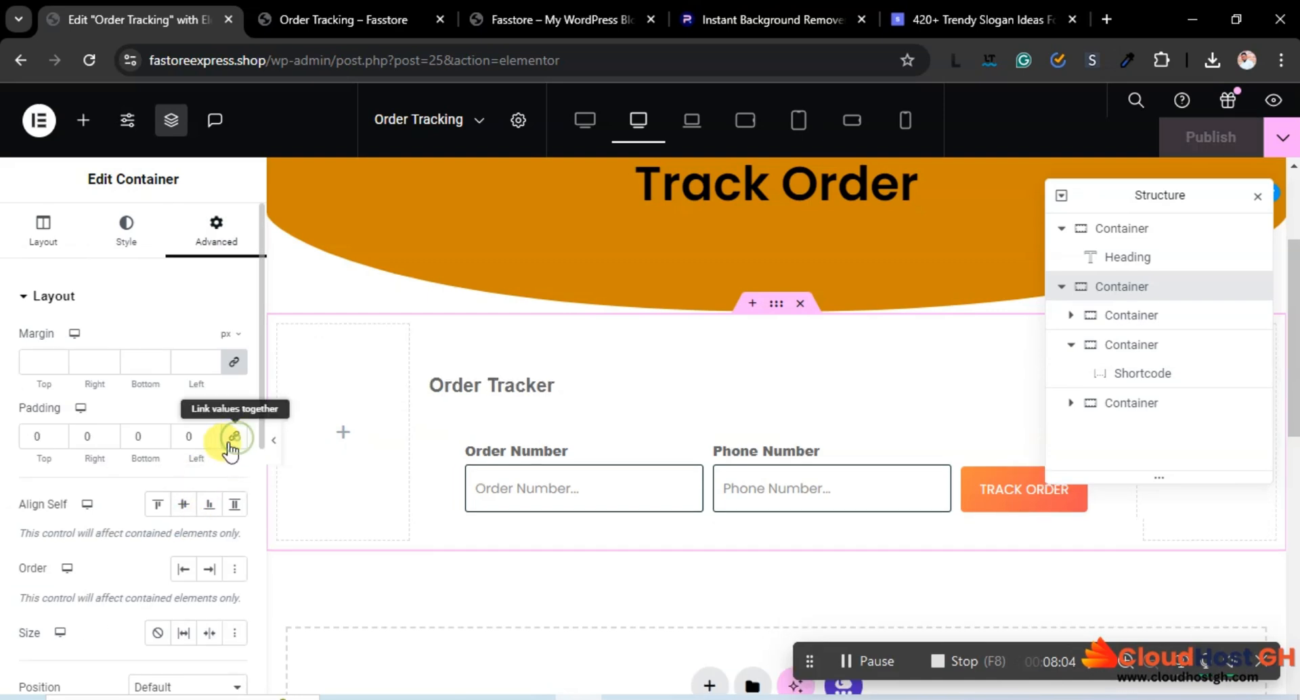
pyautogui.click(133, 435)
pyautogui.write('100')
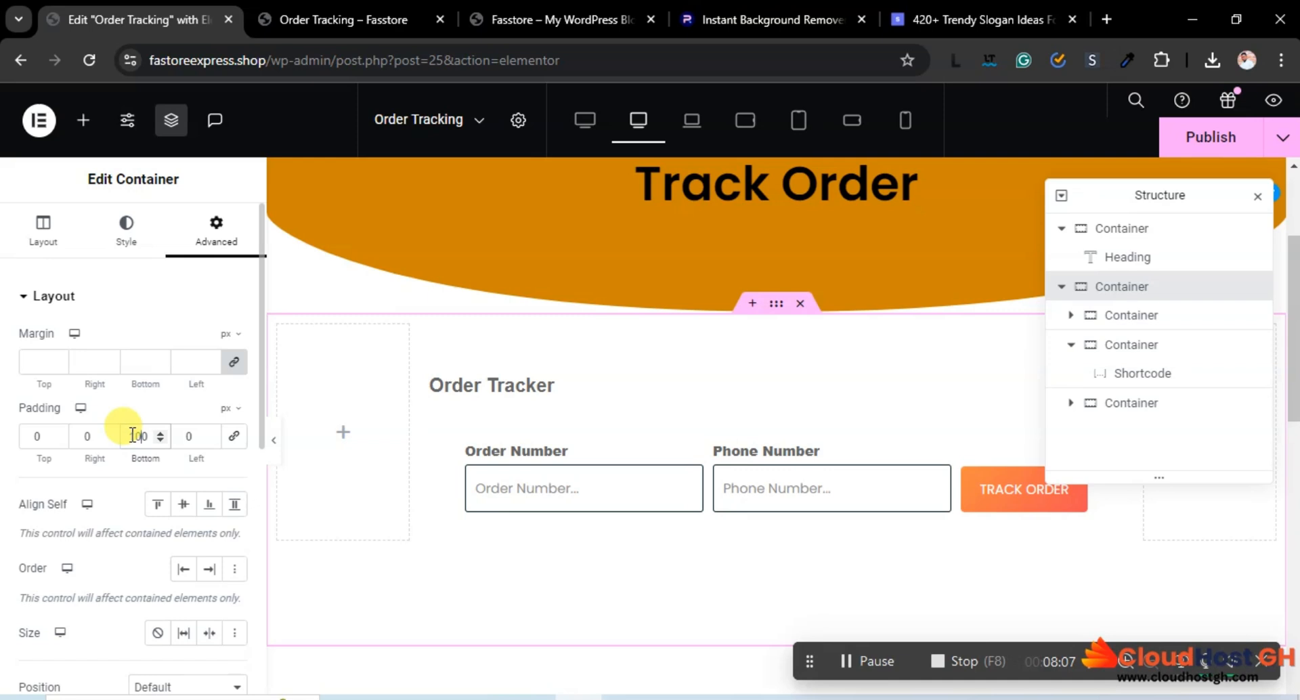
pyautogui.click(1211, 135)
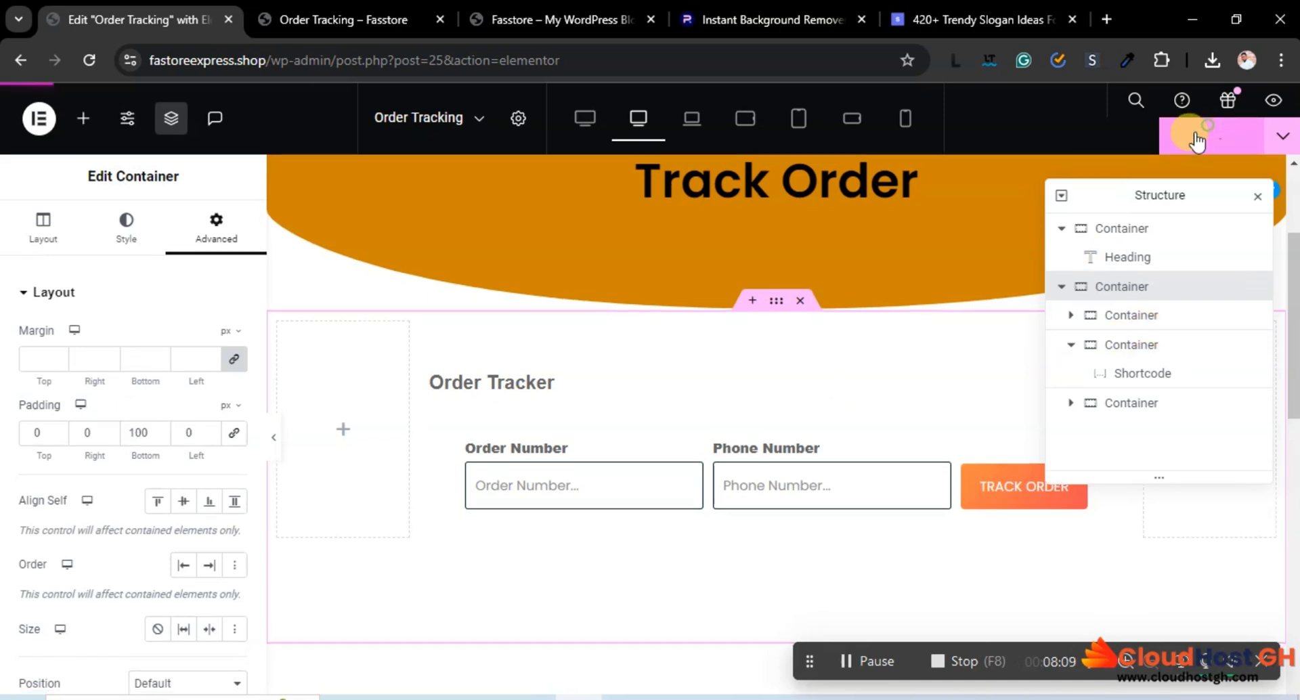
# Reload the live Order Tracking page and check the spacing between the tracking form and the red promotional banner.
pyautogui.click(379, 20)
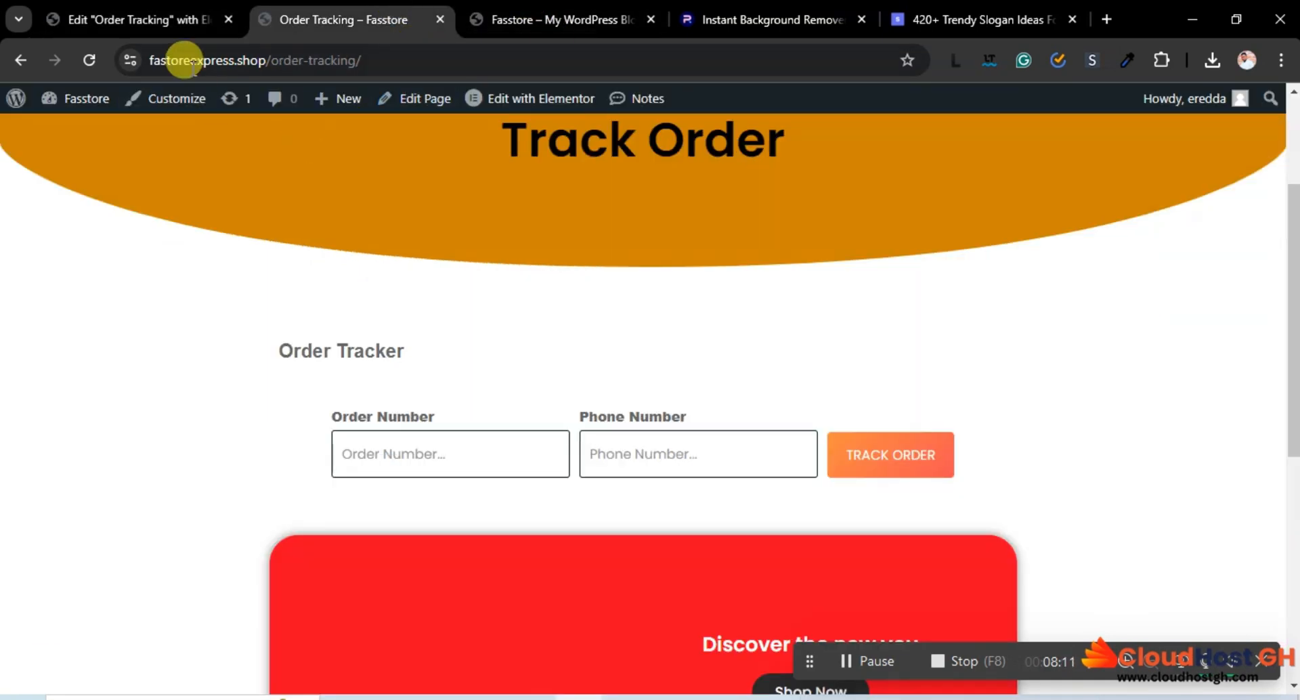
pyautogui.click(91, 60)
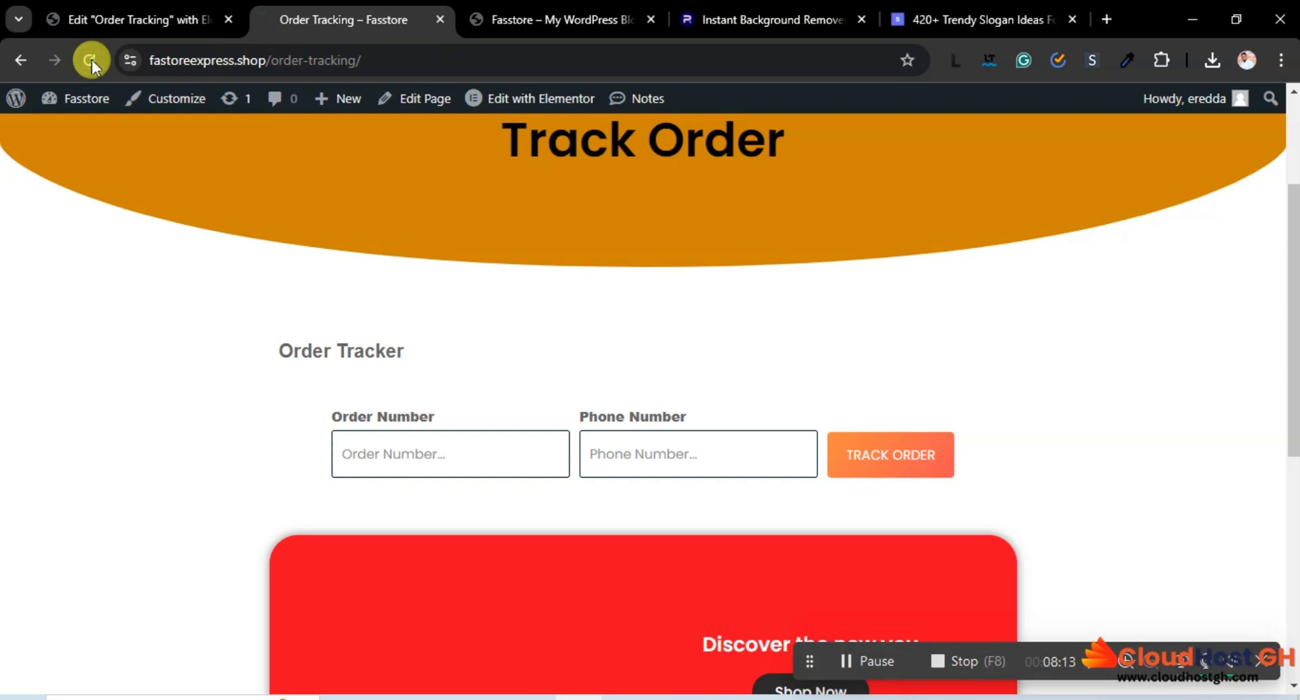
pyautogui.scroll(-3, 880, 305)
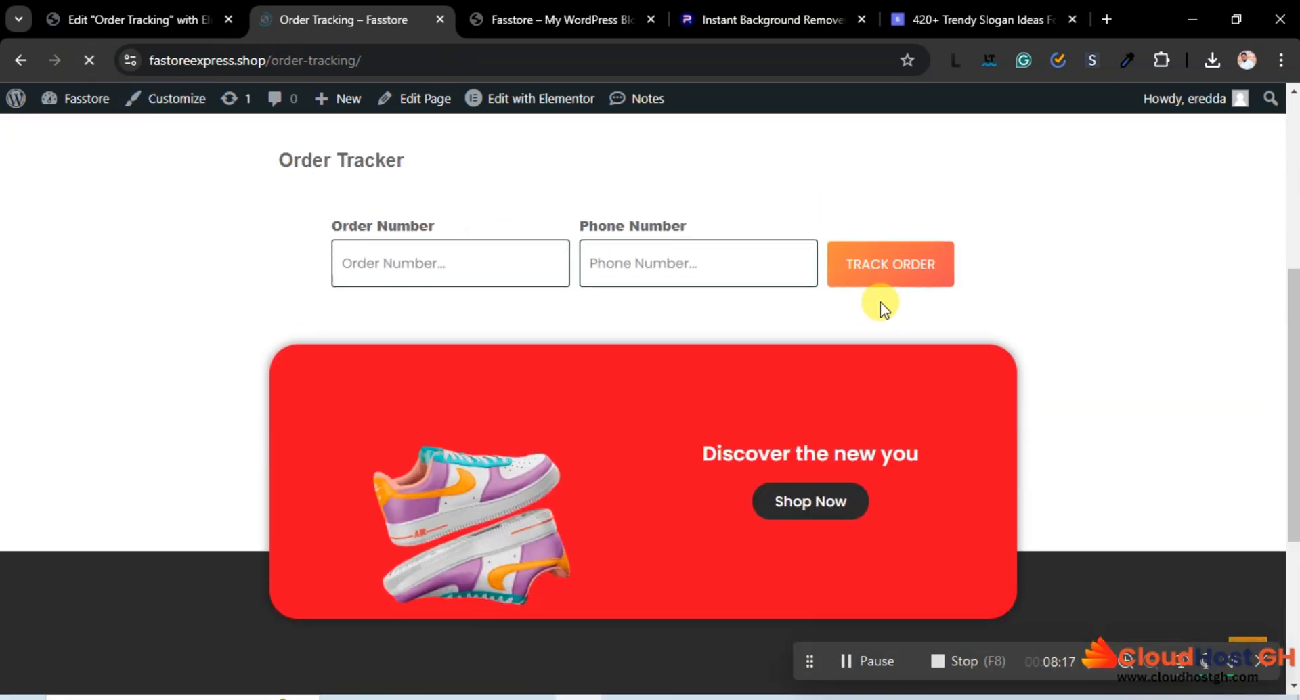
pyautogui.scroll(-4, 882, 308)
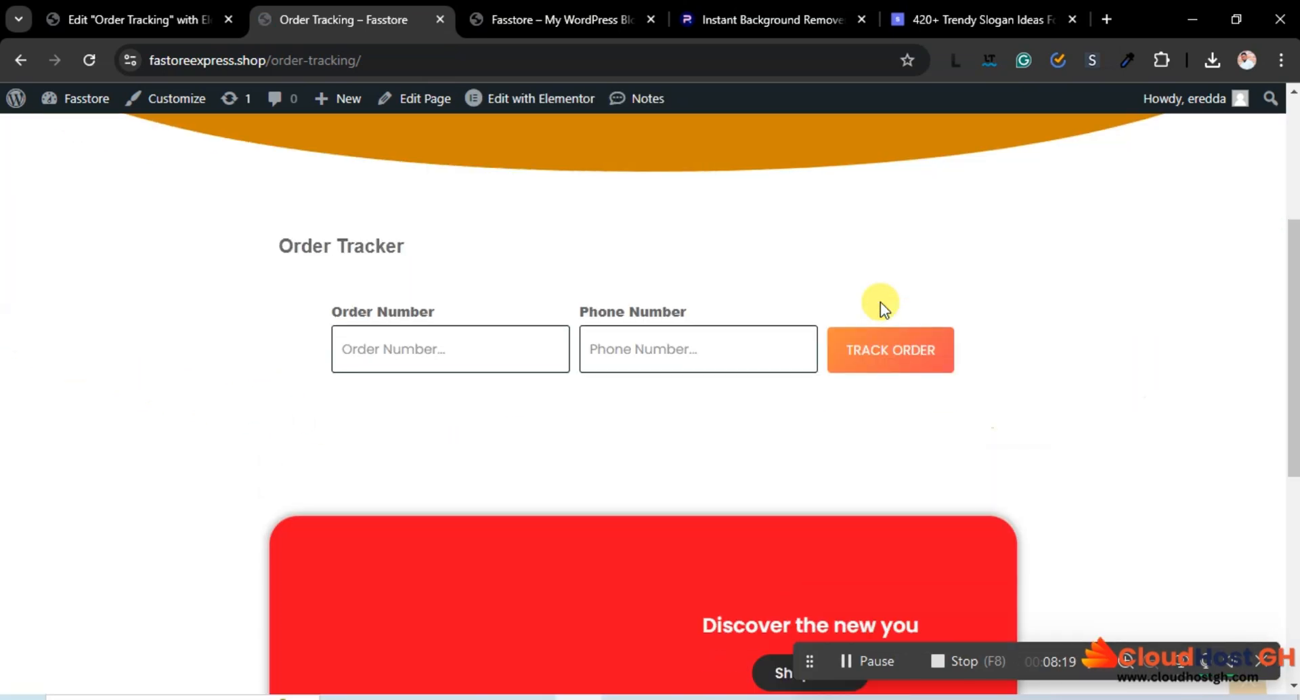
pyautogui.scroll(4, 882, 308)
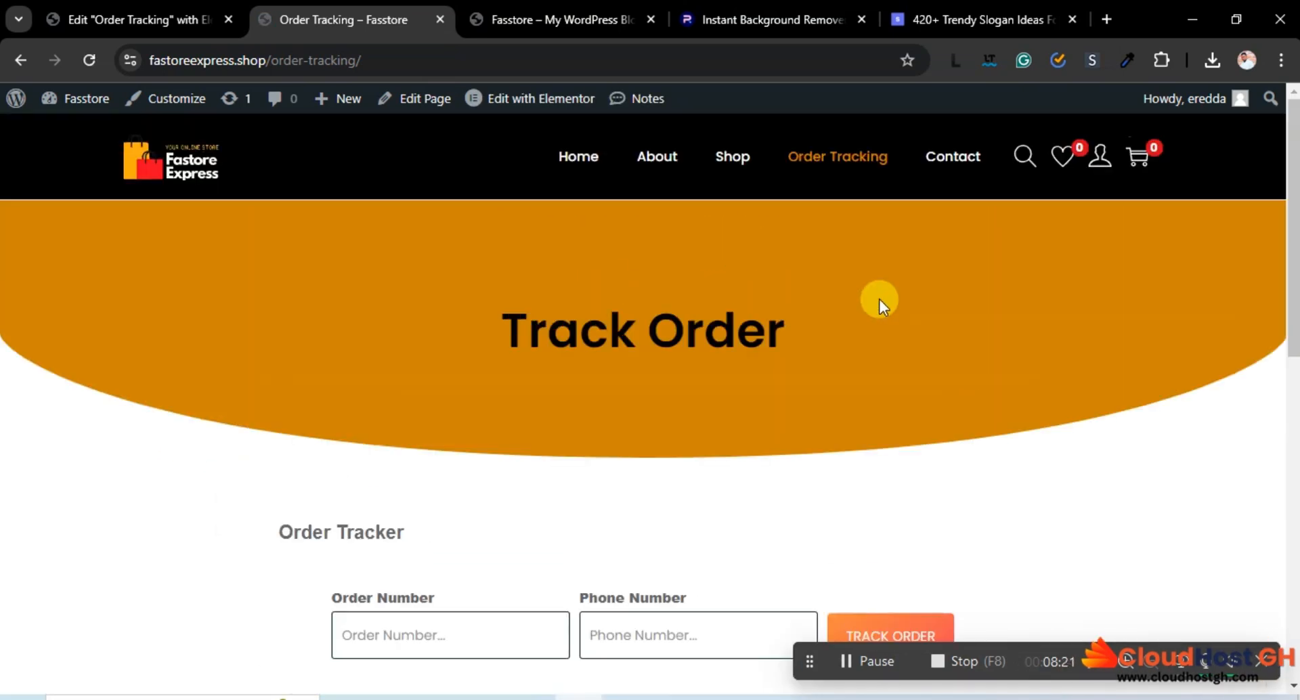
pyautogui.scroll(-4, 881, 306)
pyautogui.scroll(4, 880, 305)
pyautogui.scroll(-5, 879, 298)
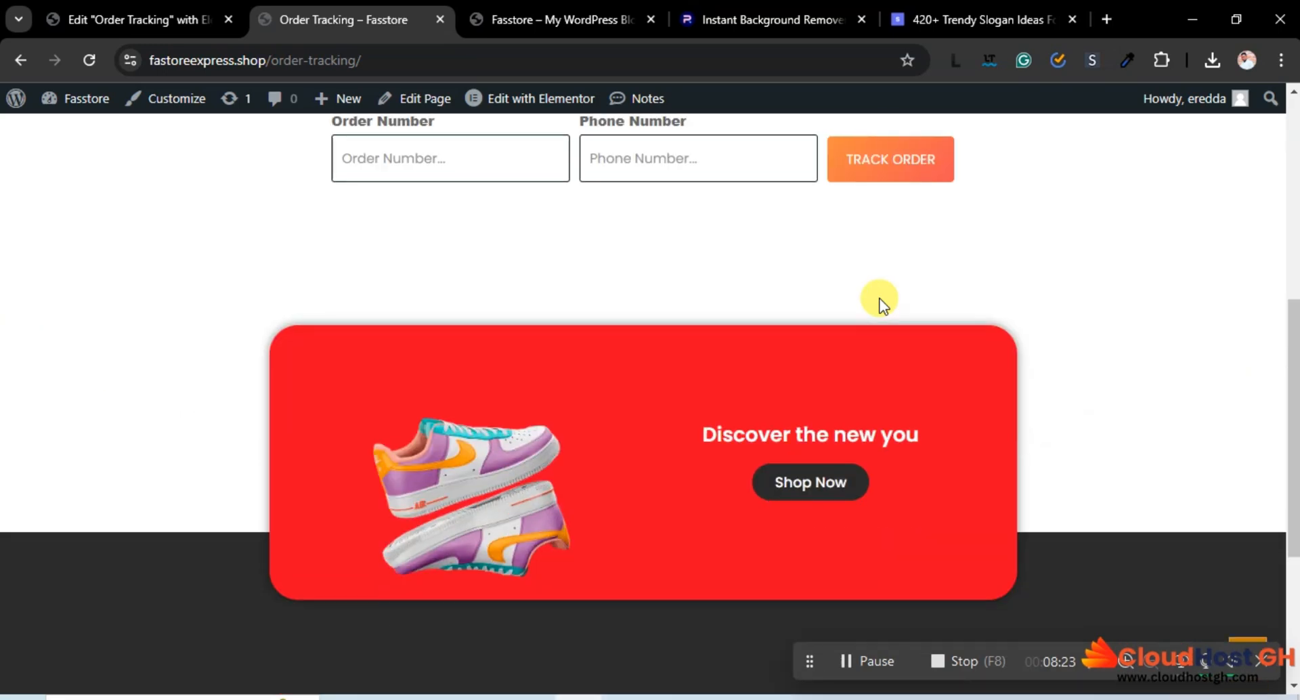
pyautogui.scroll(5, 992, 293)
# Open the site's home page from the header logo and look over its hero section.
pyautogui.click(168, 181)
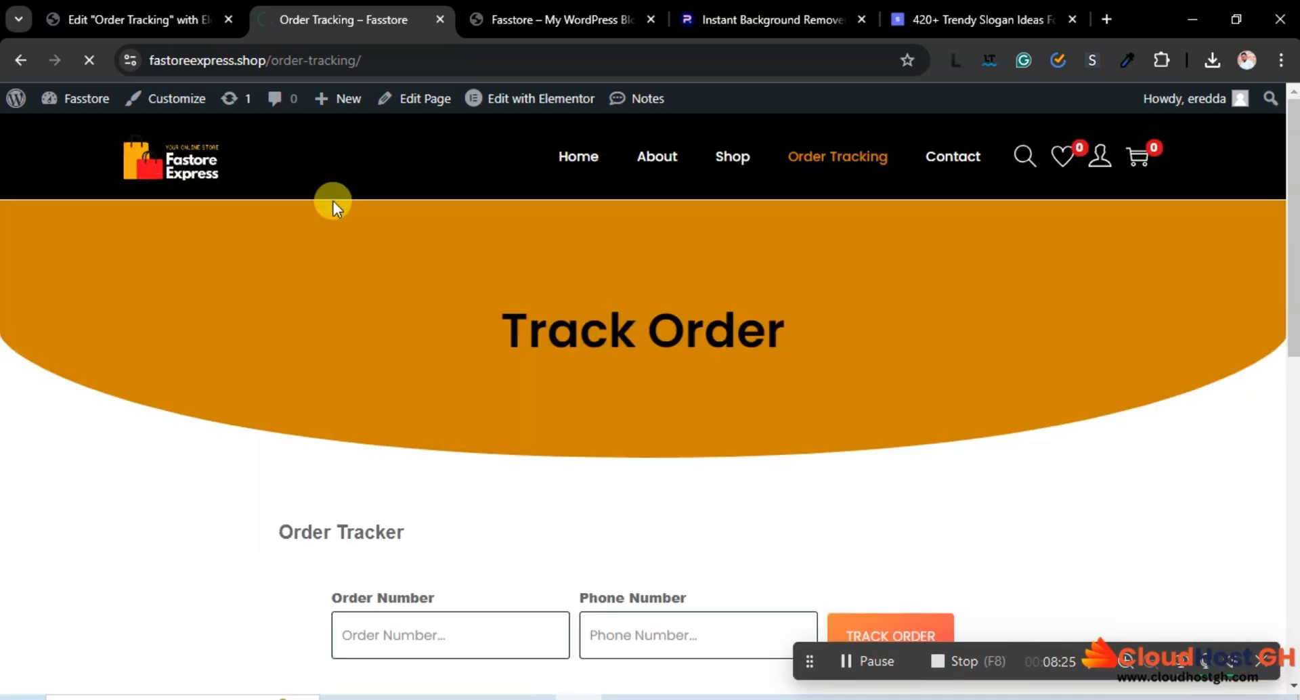
pyautogui.scroll(-10, 921, 301)
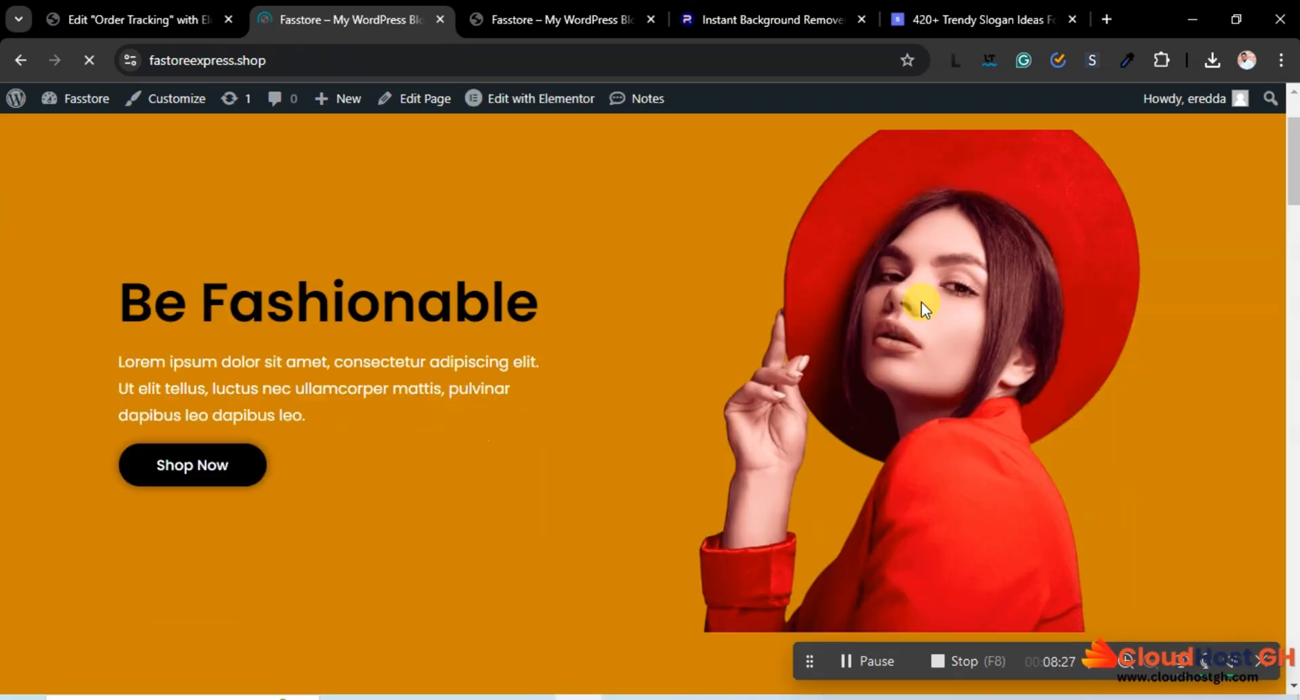
pyautogui.scroll(10, 921, 302)
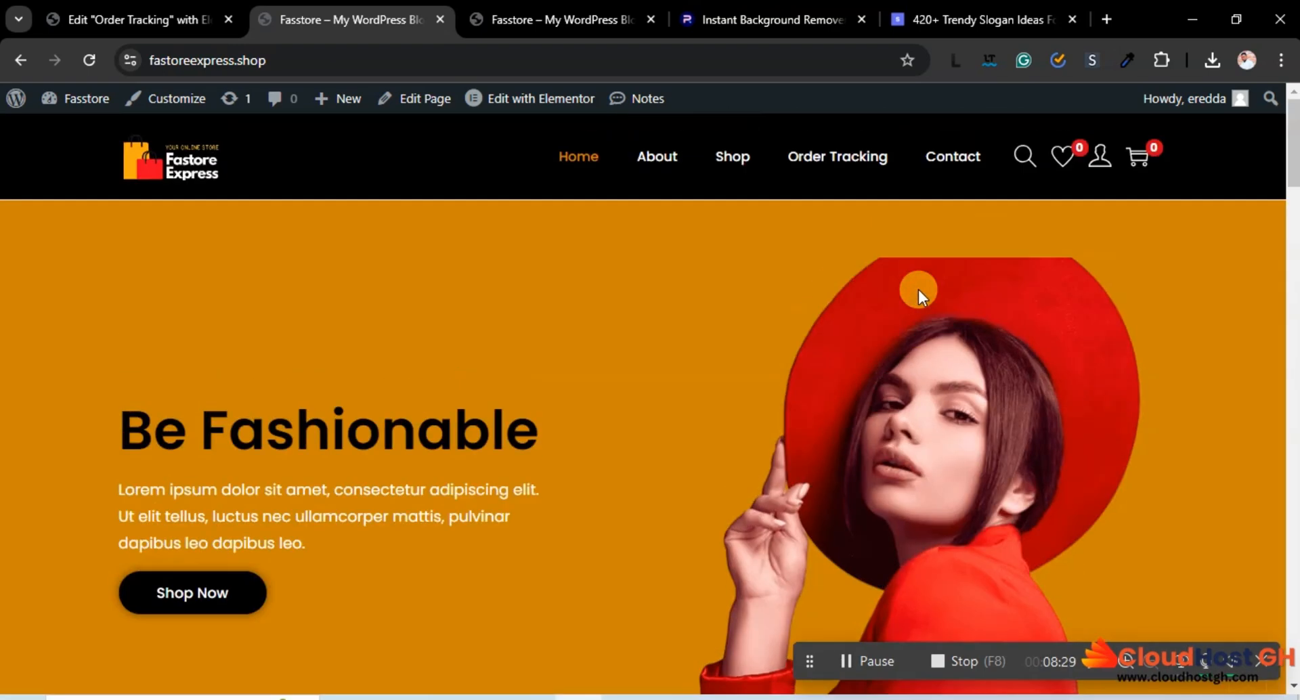